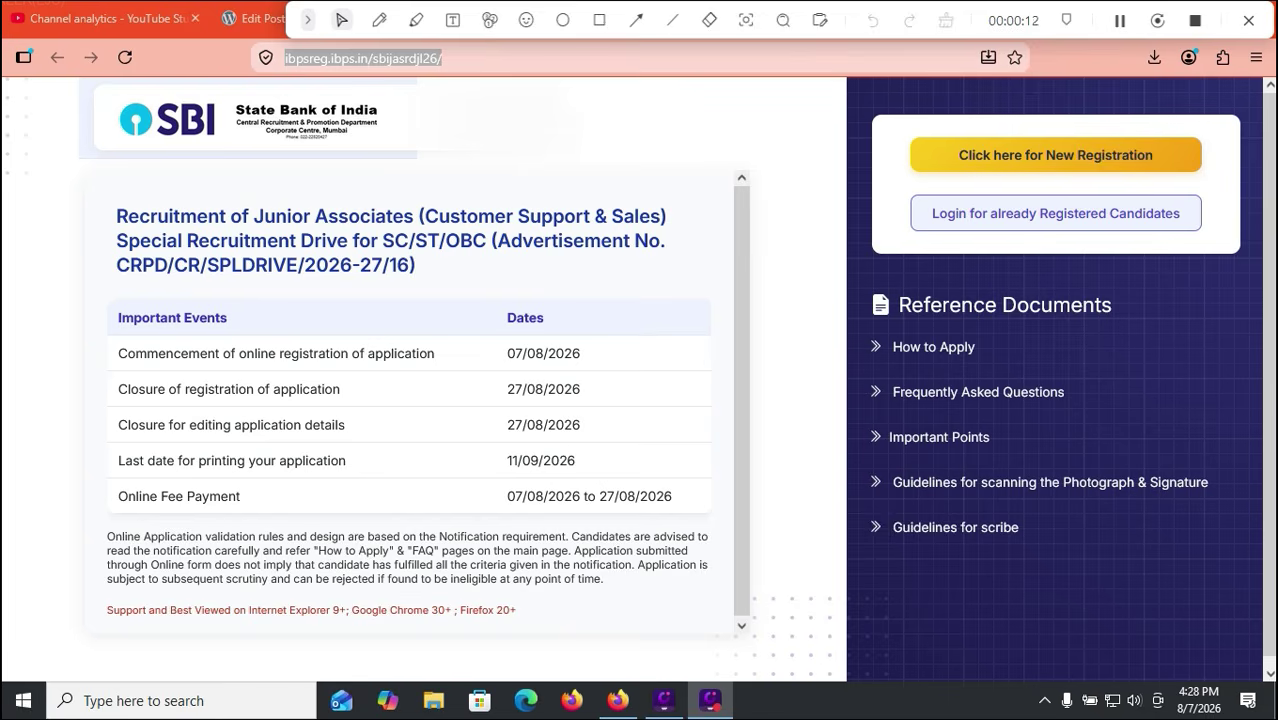
Step: Start a new registration from the portal's 'Click here for New Registration' link
left_click(599, 20)
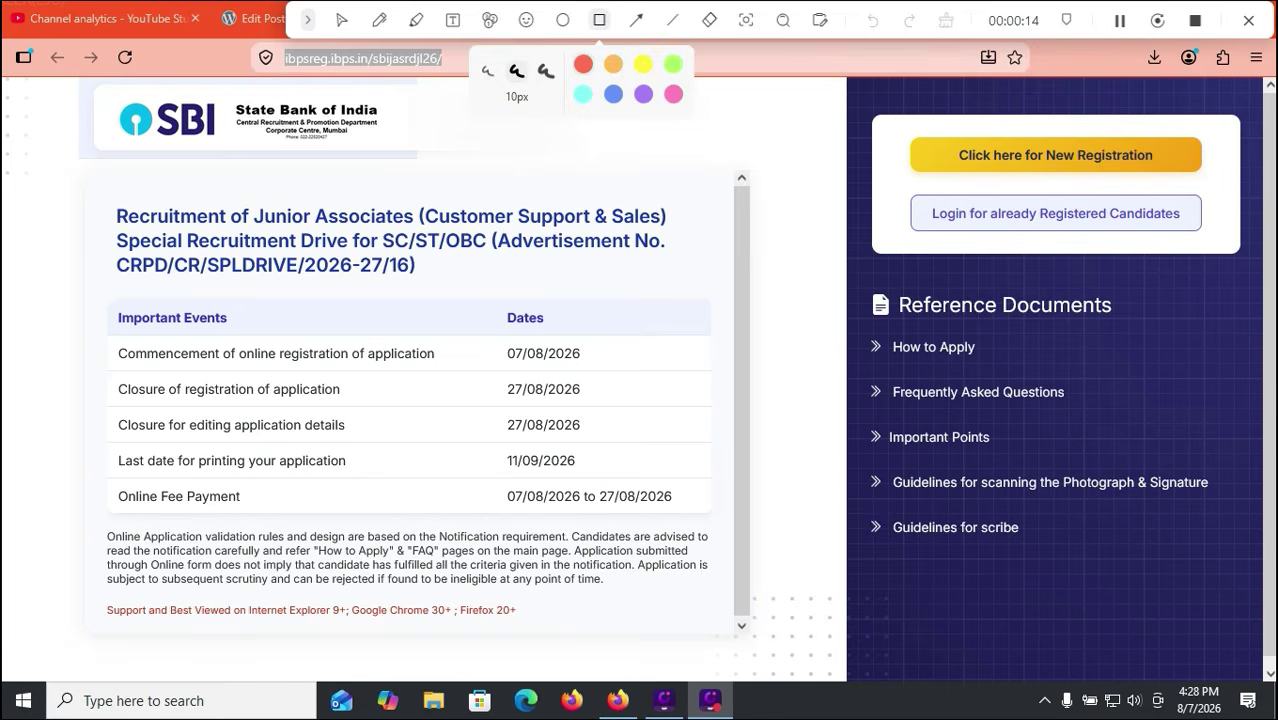
mouse_move(905, 124)
left_mouse_down()
mouse_move(1158, 192)
mouse_move(1211, 188)
left_mouse_up()
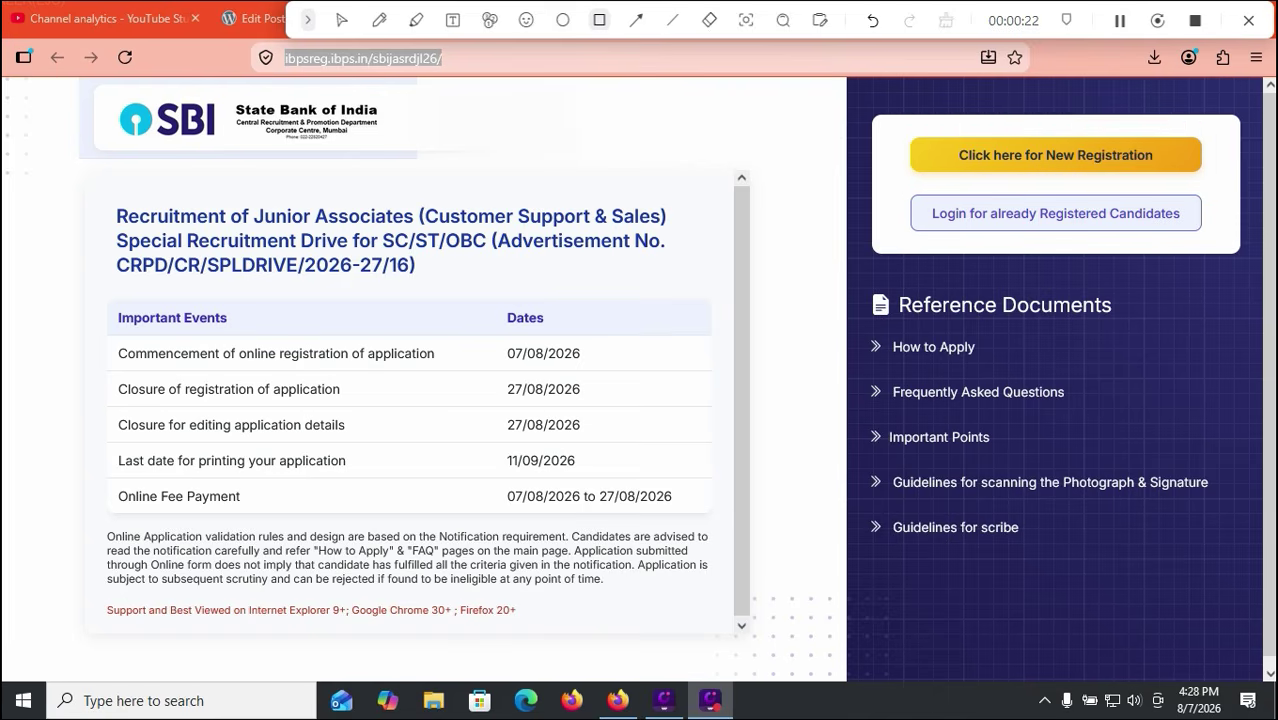
key("Escape")
left_click(1055, 155)
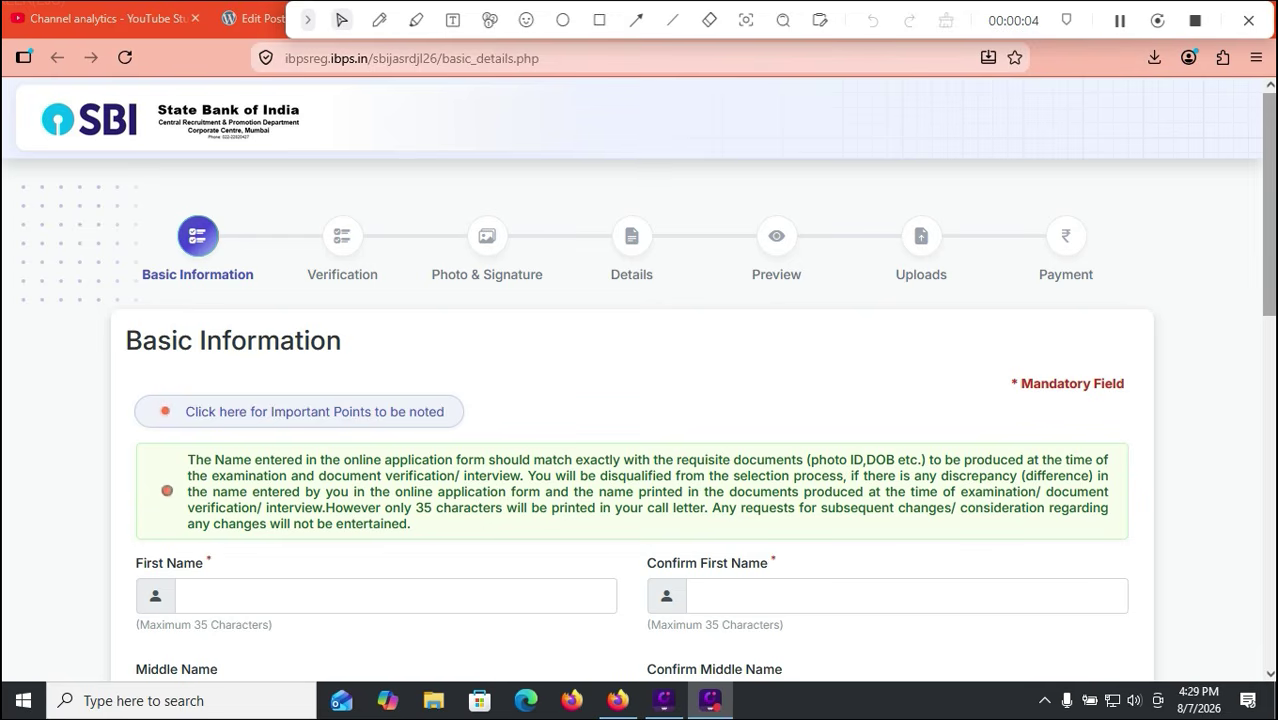
scroll(639, 400, "down", 2)
scroll(639, 400, "down", 1)
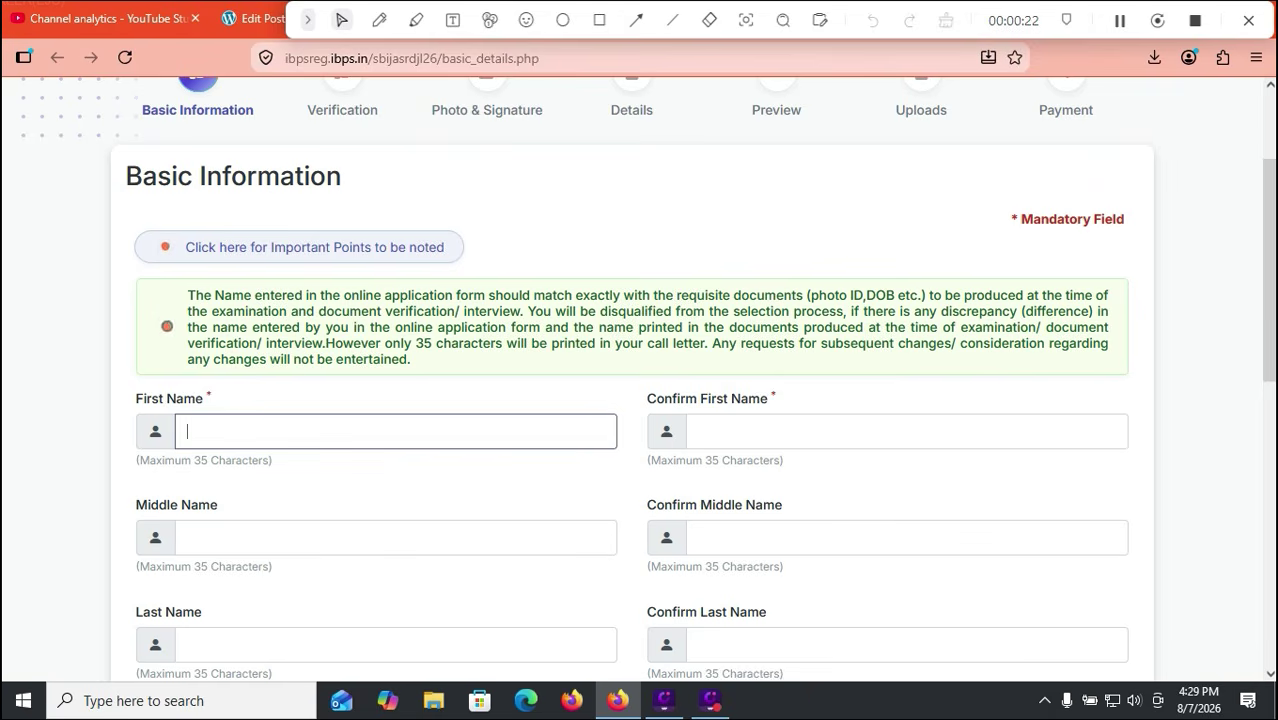
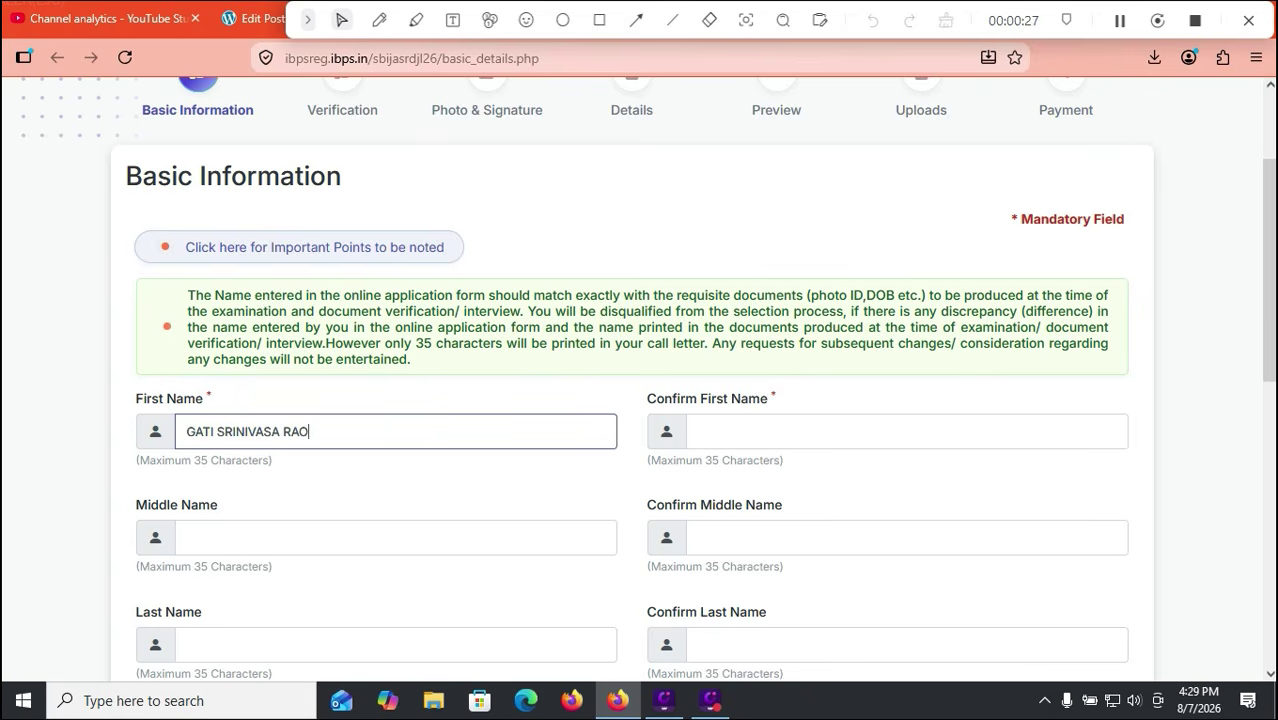
Step: Enter the candidate's name in the First Name field so Full Name auto-fills
scroll(640, 380, "down", 4)
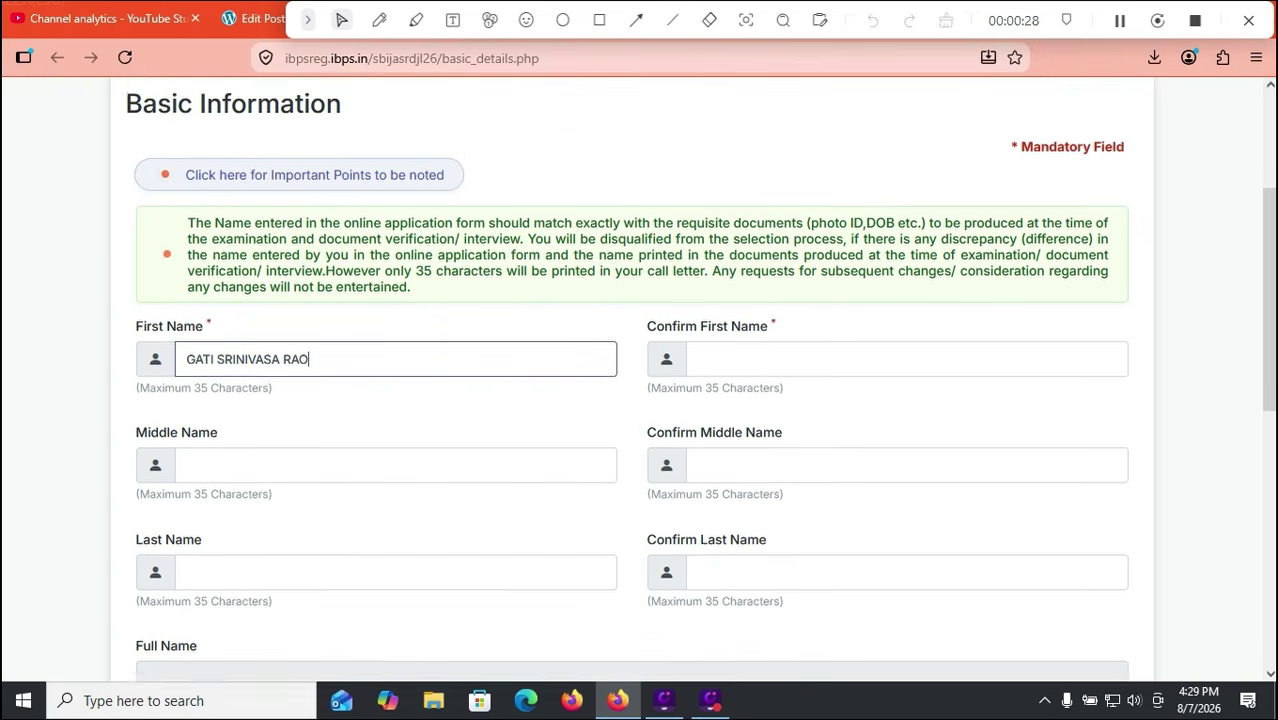
left_click(380, 20)
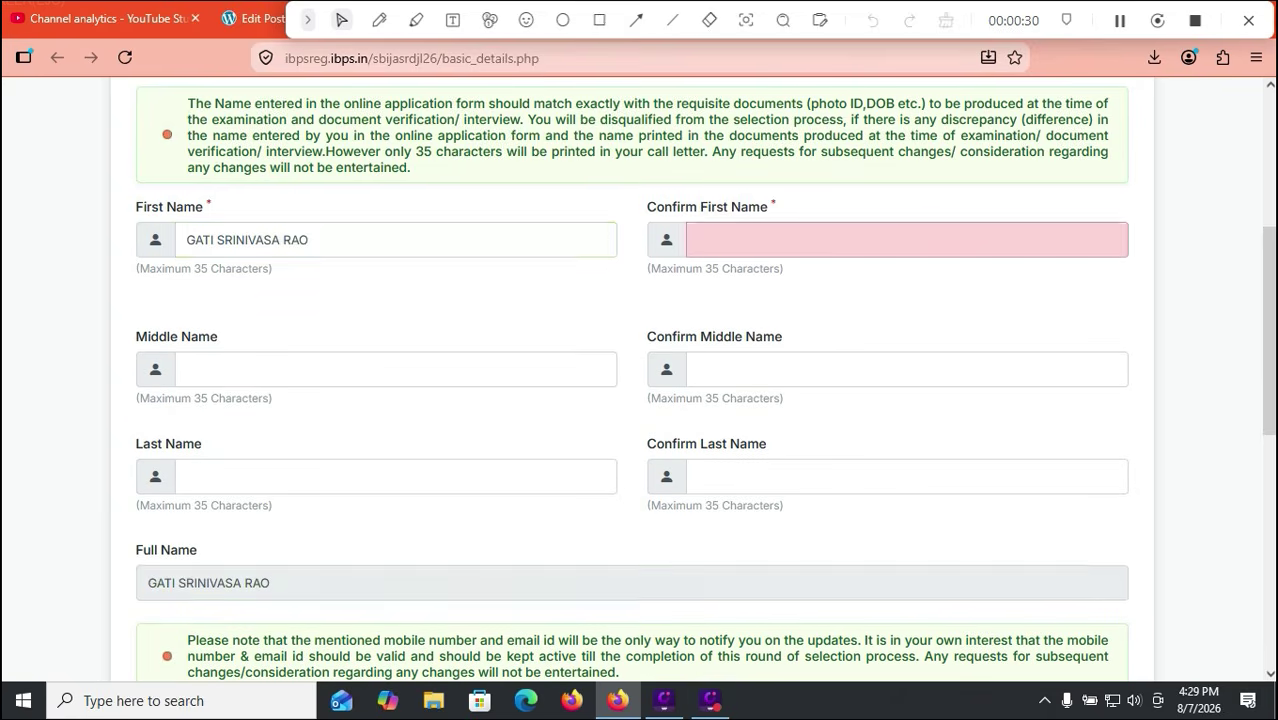
left_click_drag(405, 527, 311, 589)
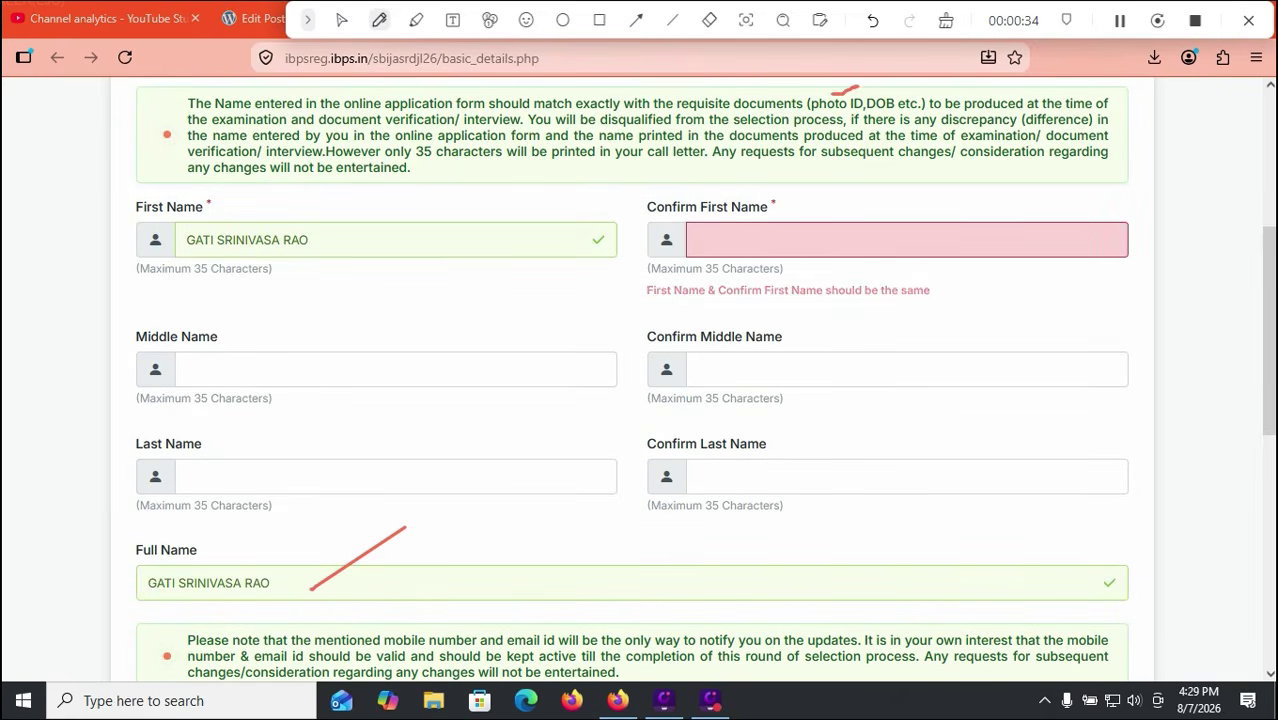
left_click_drag(953, 84, 920, 105)
left_click(946, 20)
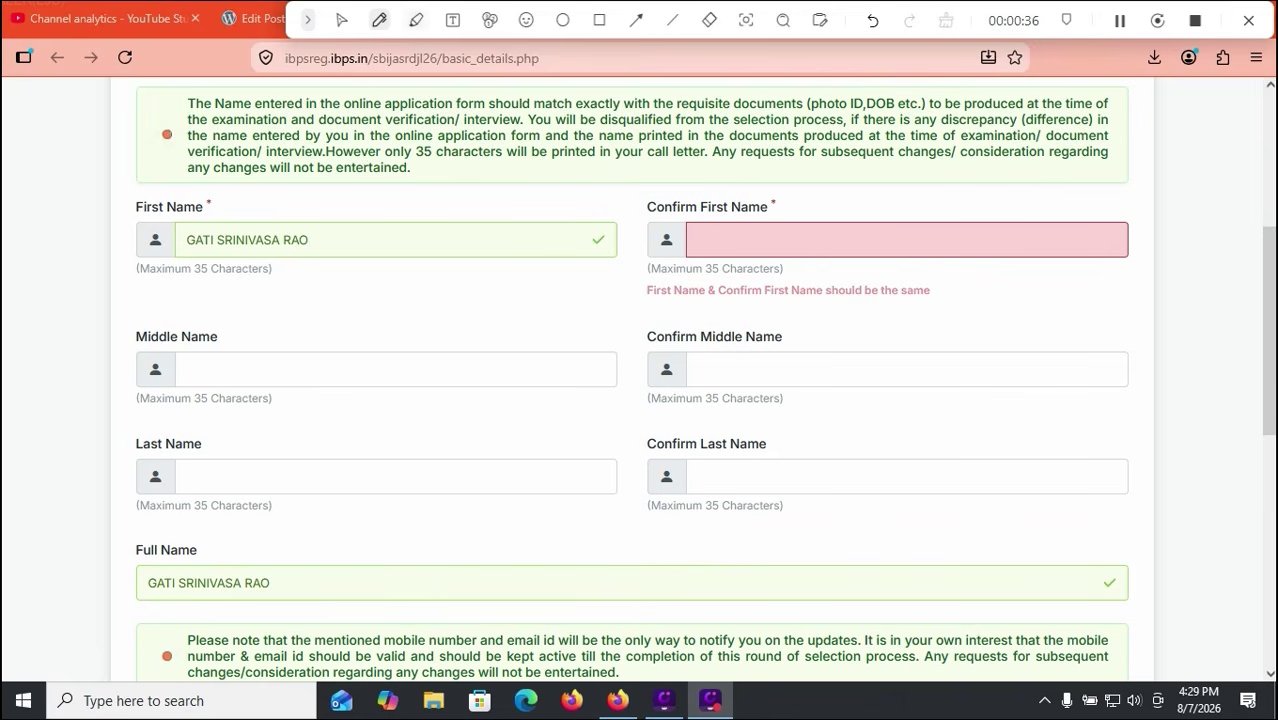
left_click(341, 20)
scroll(640, 380, "down", 3)
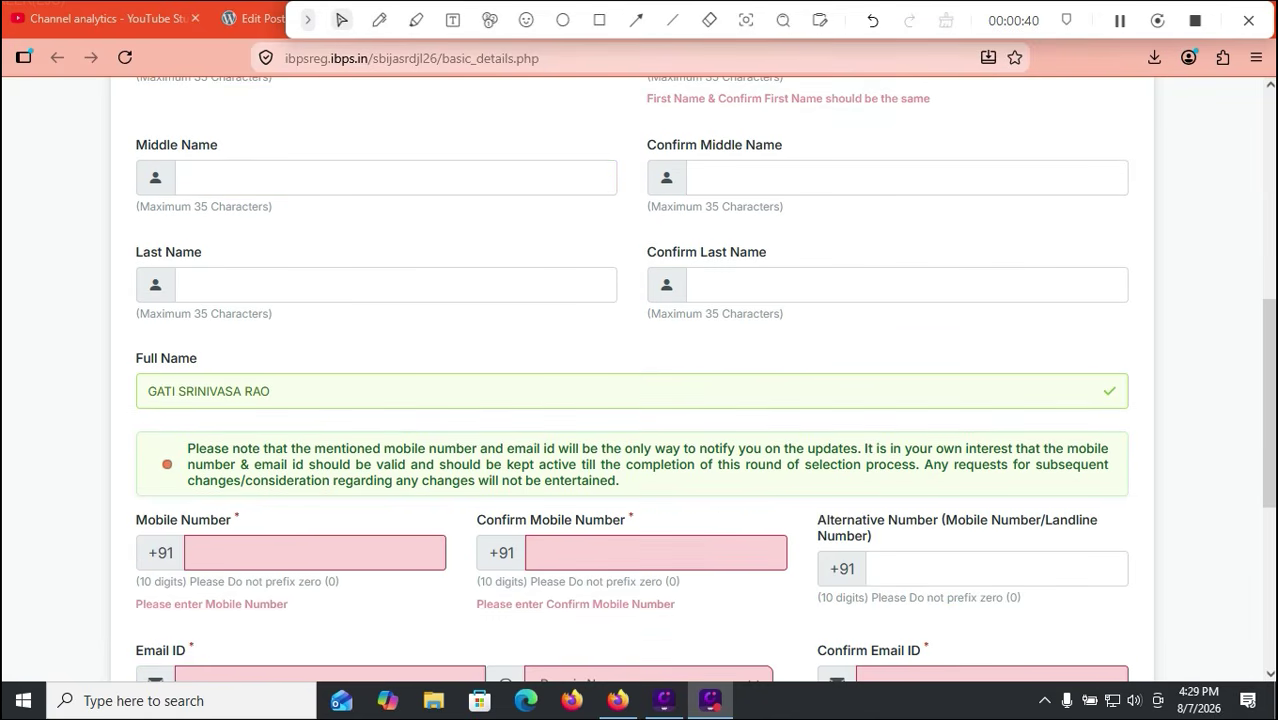
Step: Fill in the candidate's mobile number and alternative contact number
scroll(640, 380, "down", 1)
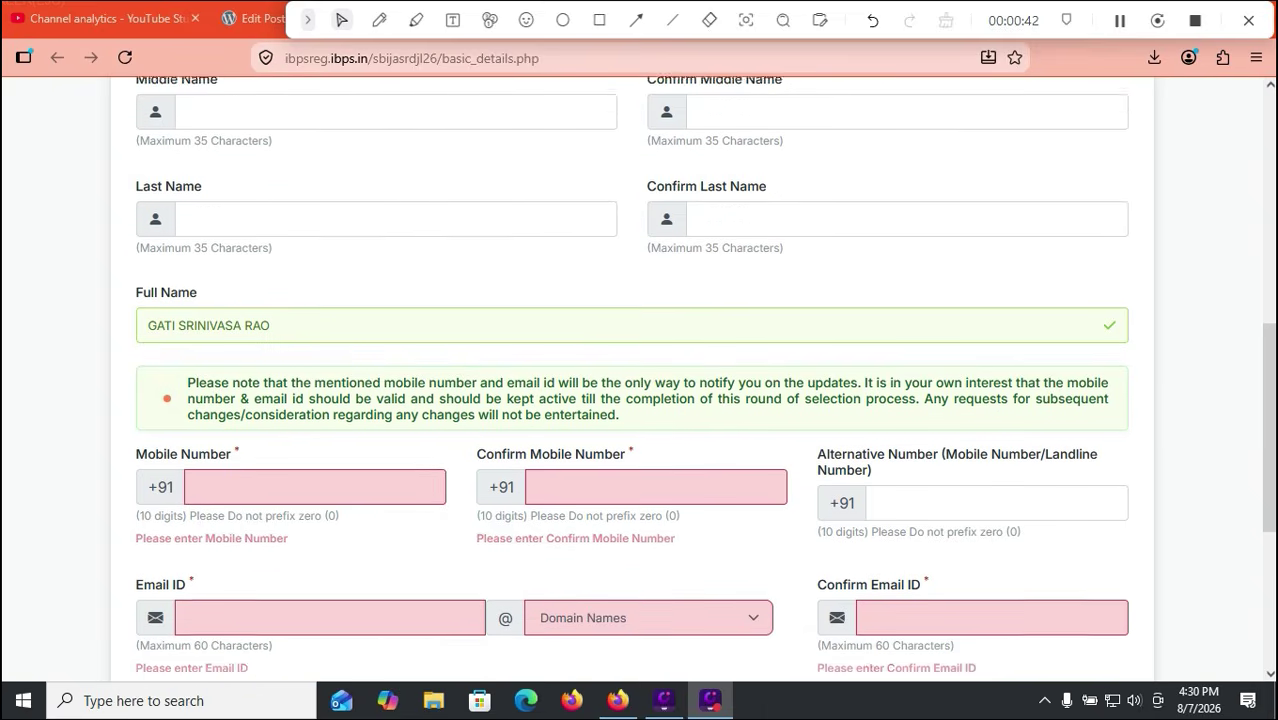
scroll(640, 380, "down", 2)
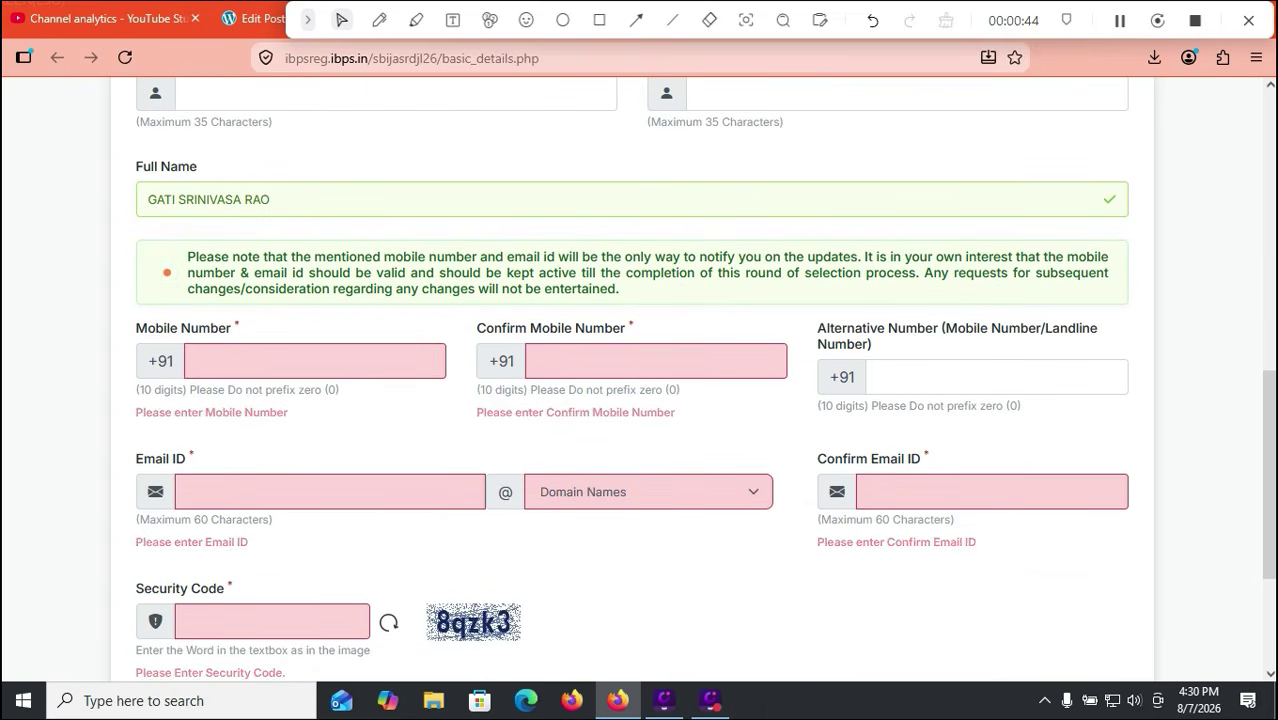
left_click(197, 361)
left_click(878, 377)
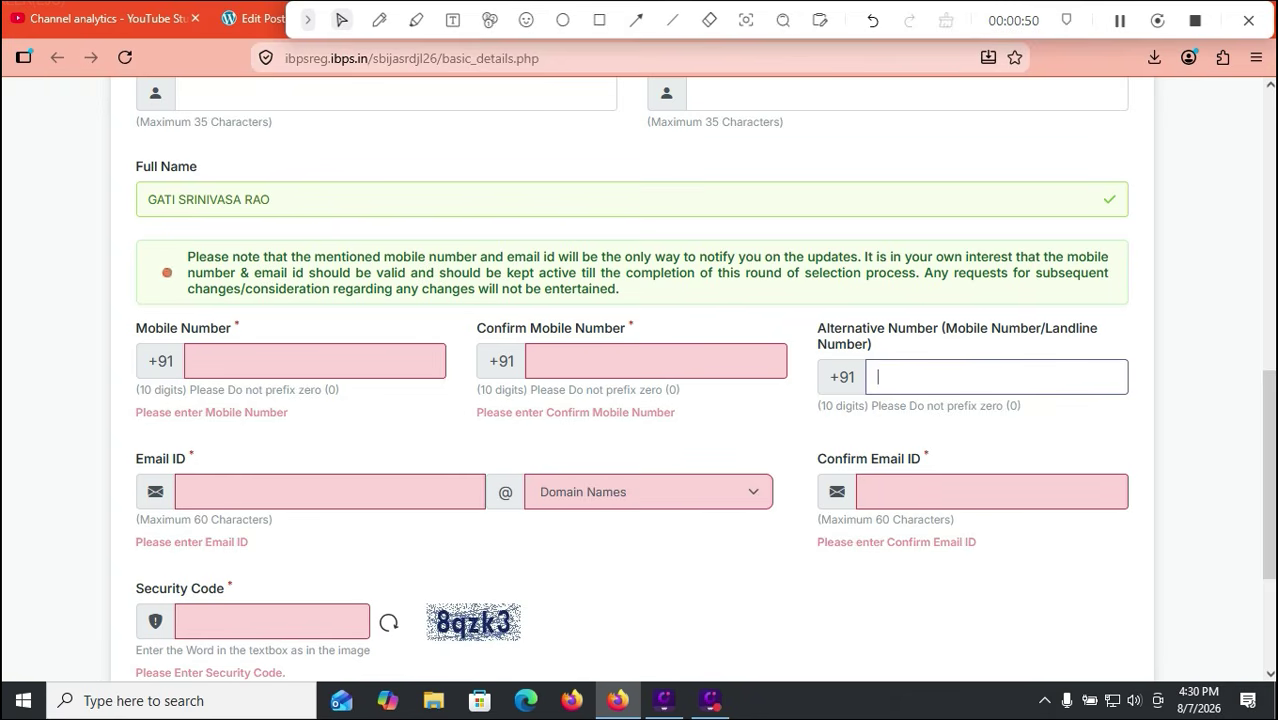
key("Tab")
key("Tab")
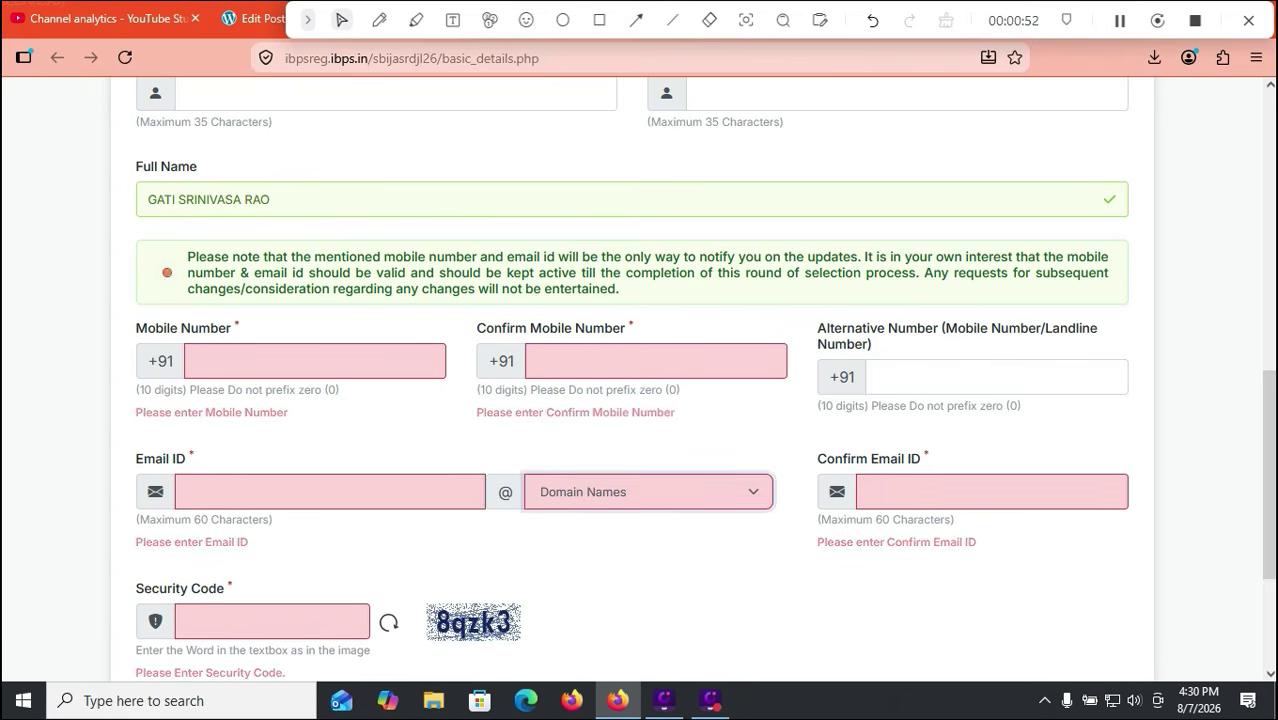
Step: Enter the candidate's e-mail ID with the gmail.com domain and confirm the full address
left_click(648, 492)
left_click(600, 294)
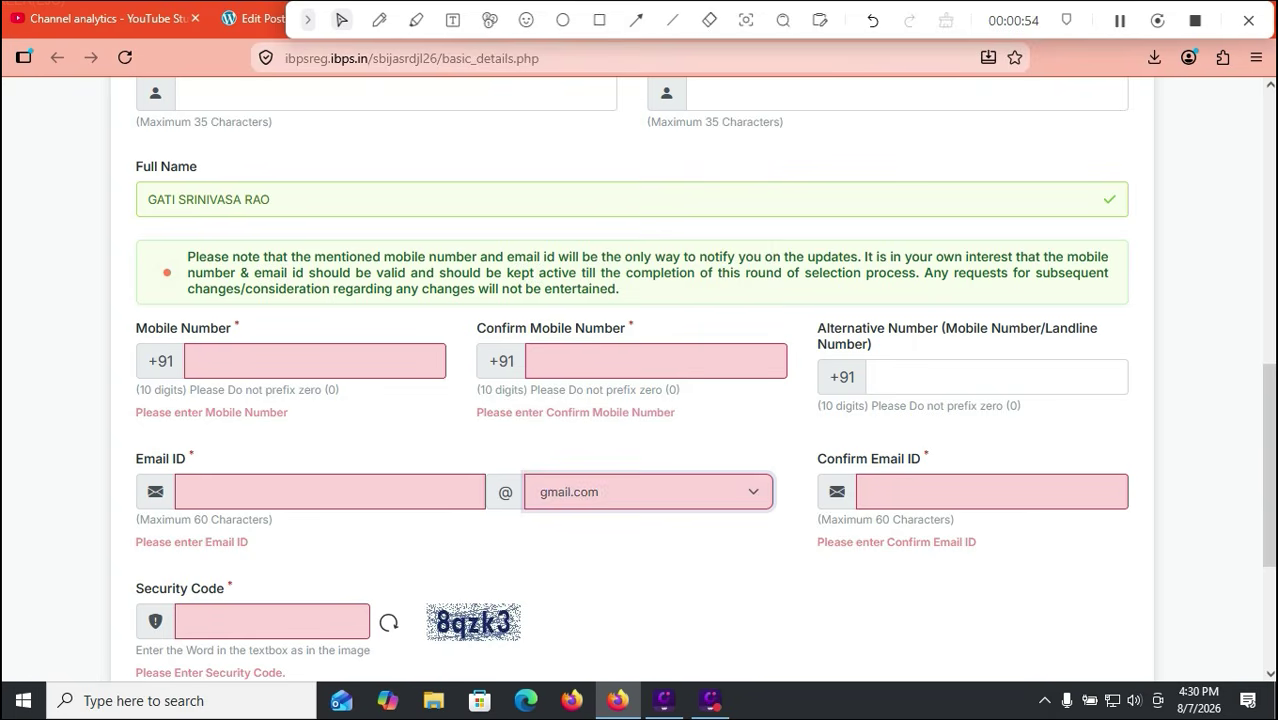
key("shift+Tab")
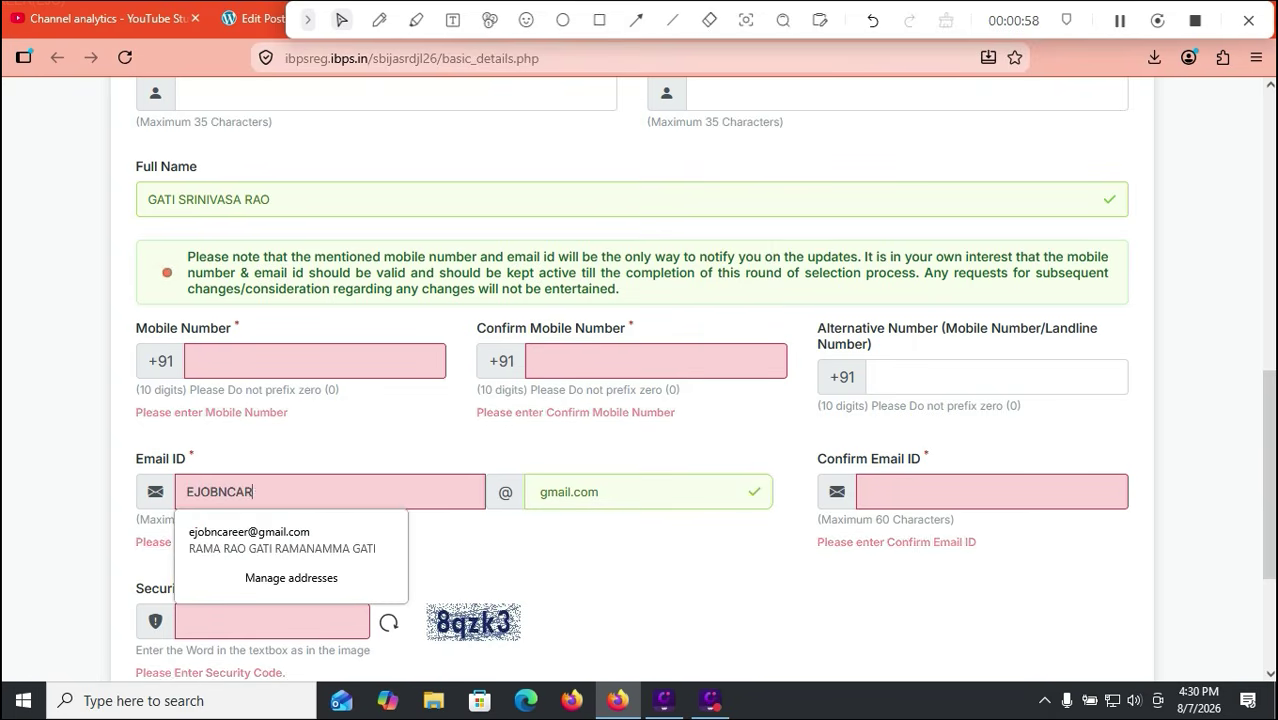
left_click(869, 492)
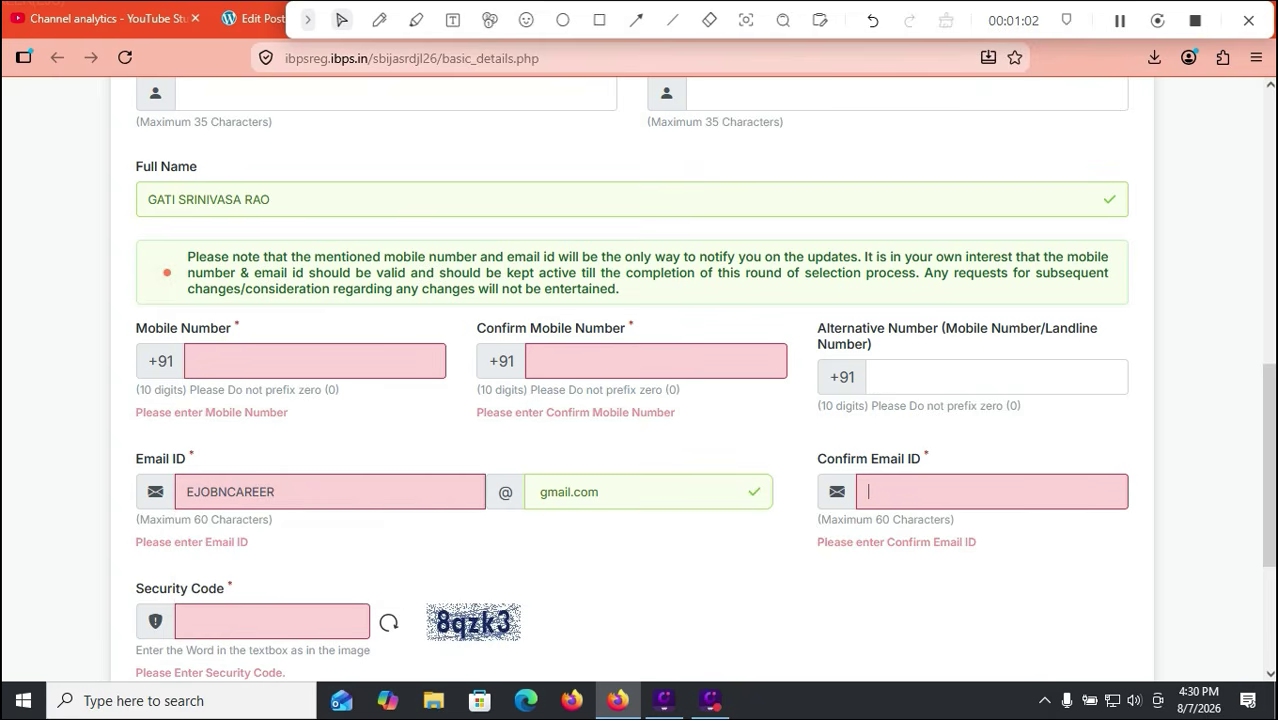
left_click(972, 492)
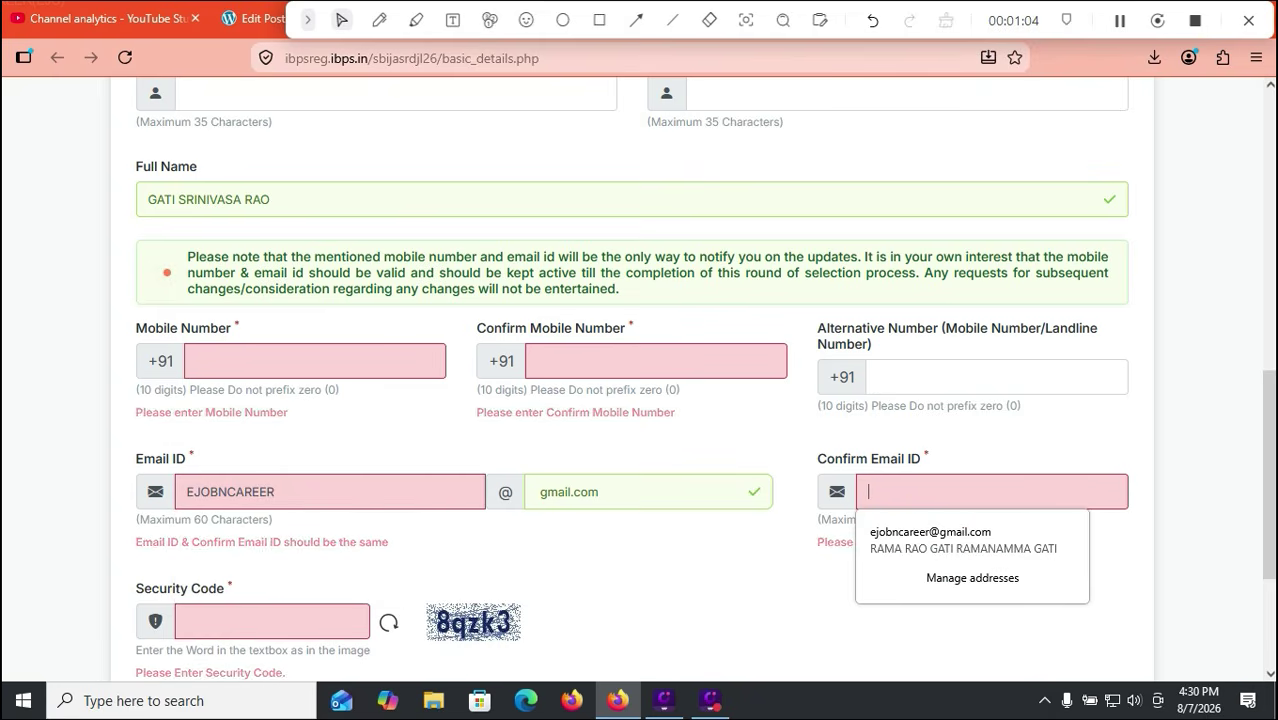
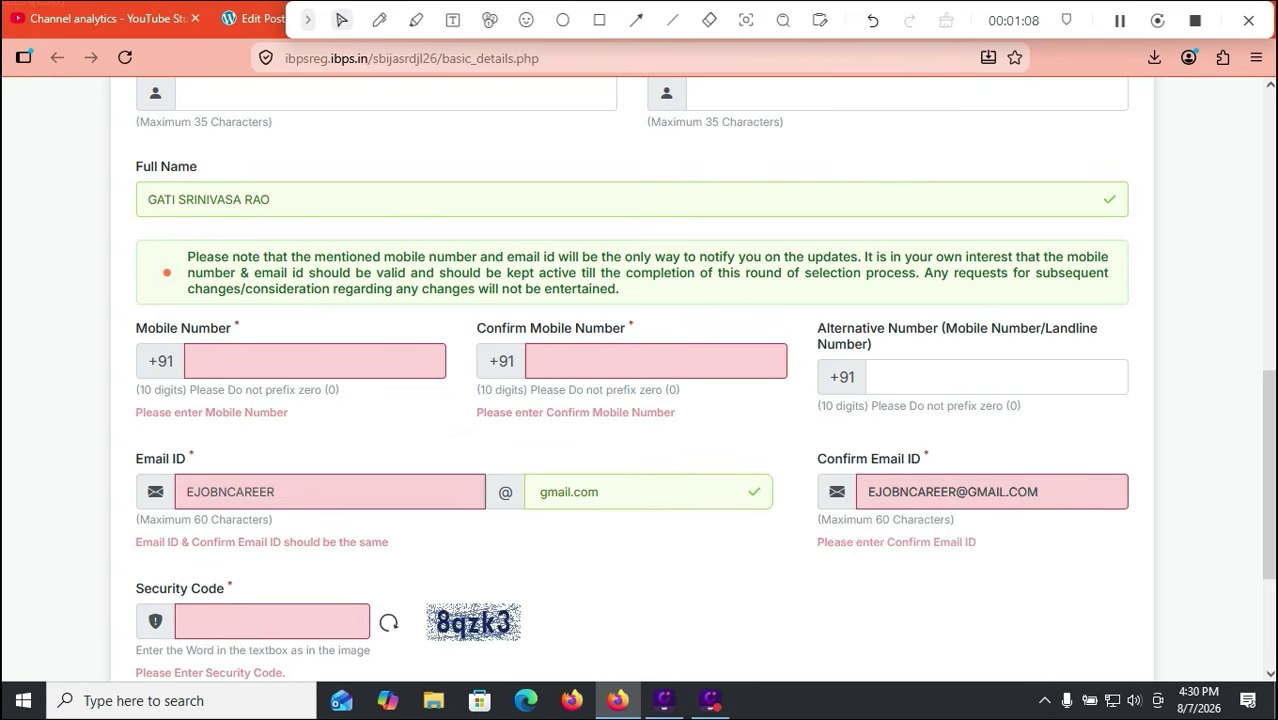
key("Return")
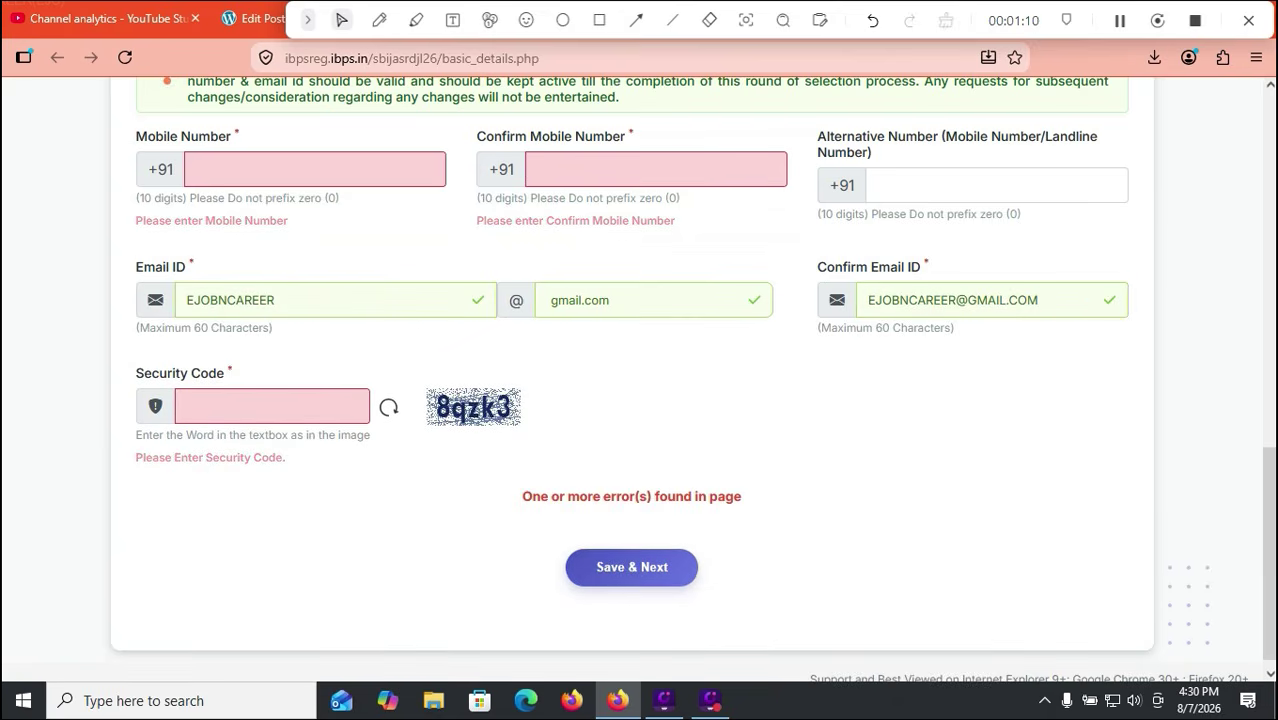
left_click(599, 20)
left_click_drag(545, 534, 725, 610)
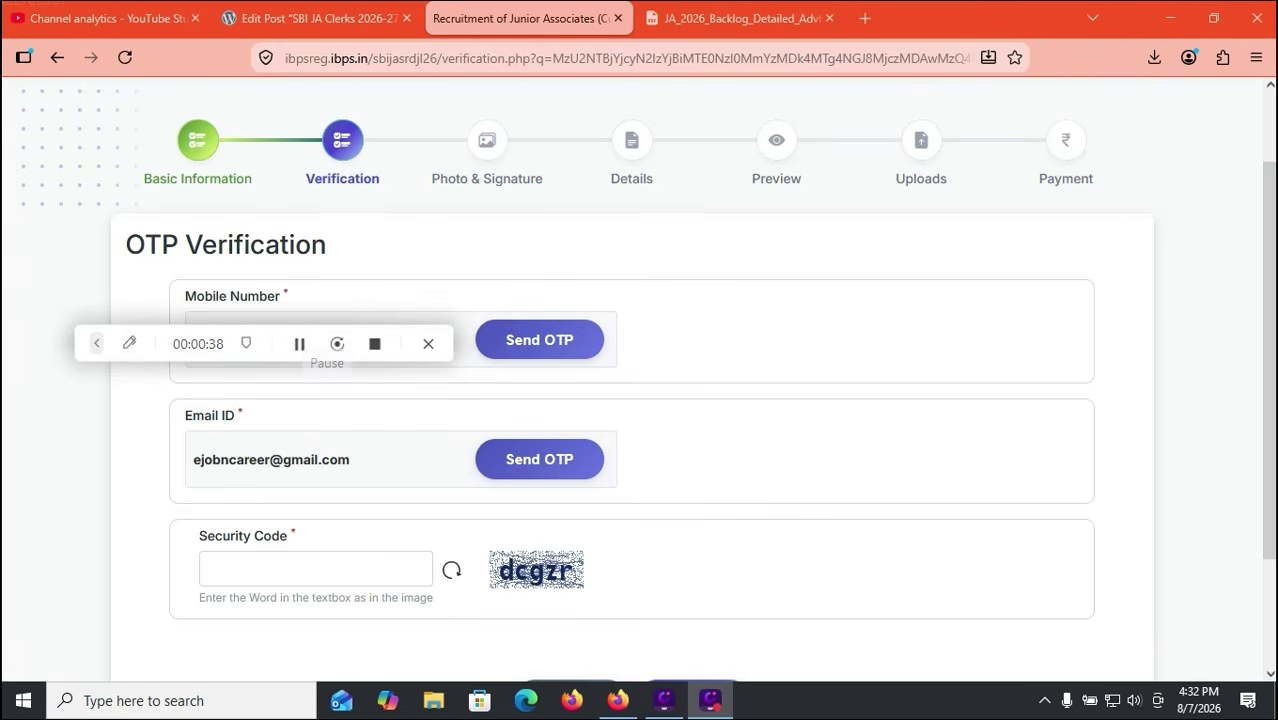
Step: Enter the security code and both OTPs, then proceed to the Photo & Signature step
left_click(315, 569)
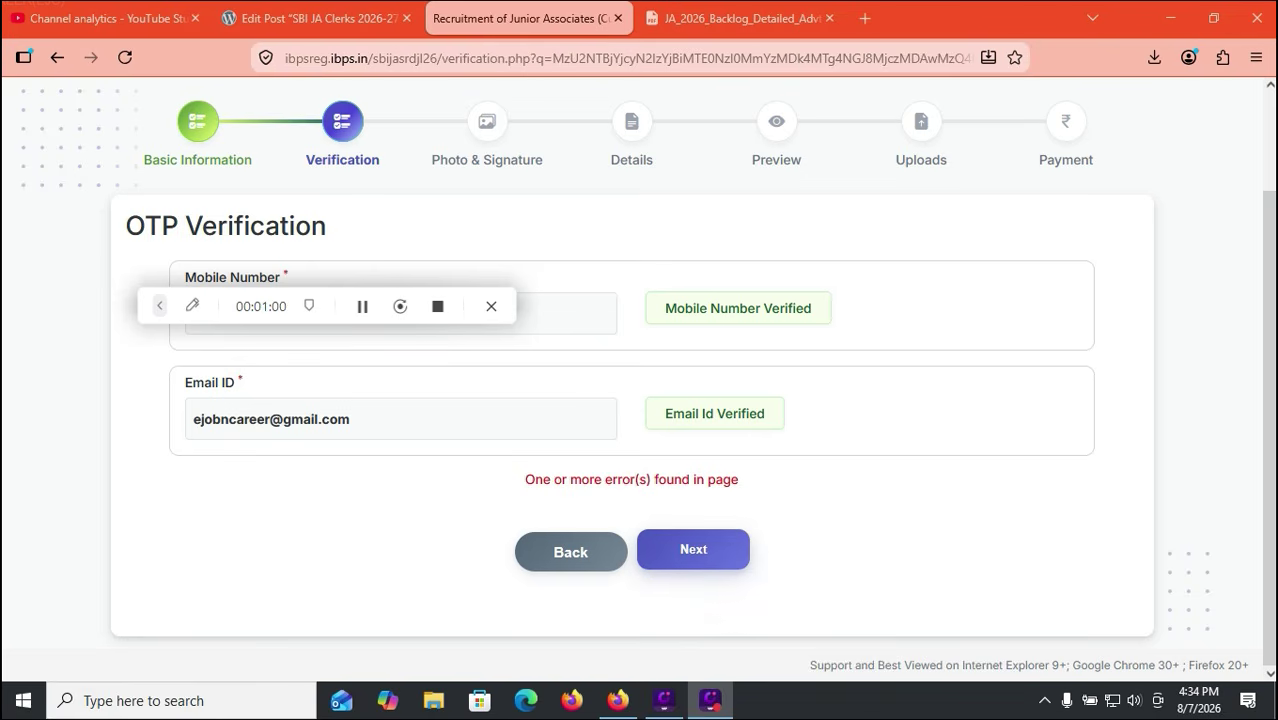
left_click(693, 549)
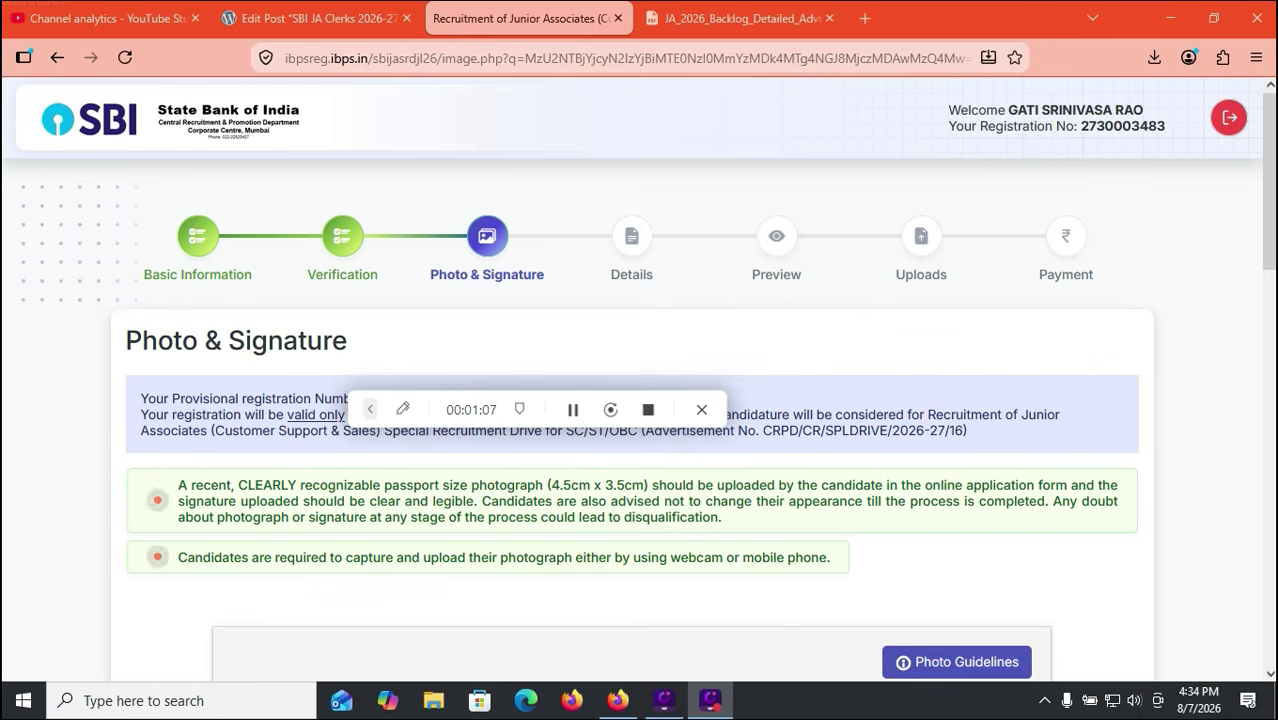
Step: Tick 'I confirm that this is my recent photograph' and start a webcam photo capture
scroll(639, 400, "down", 5)
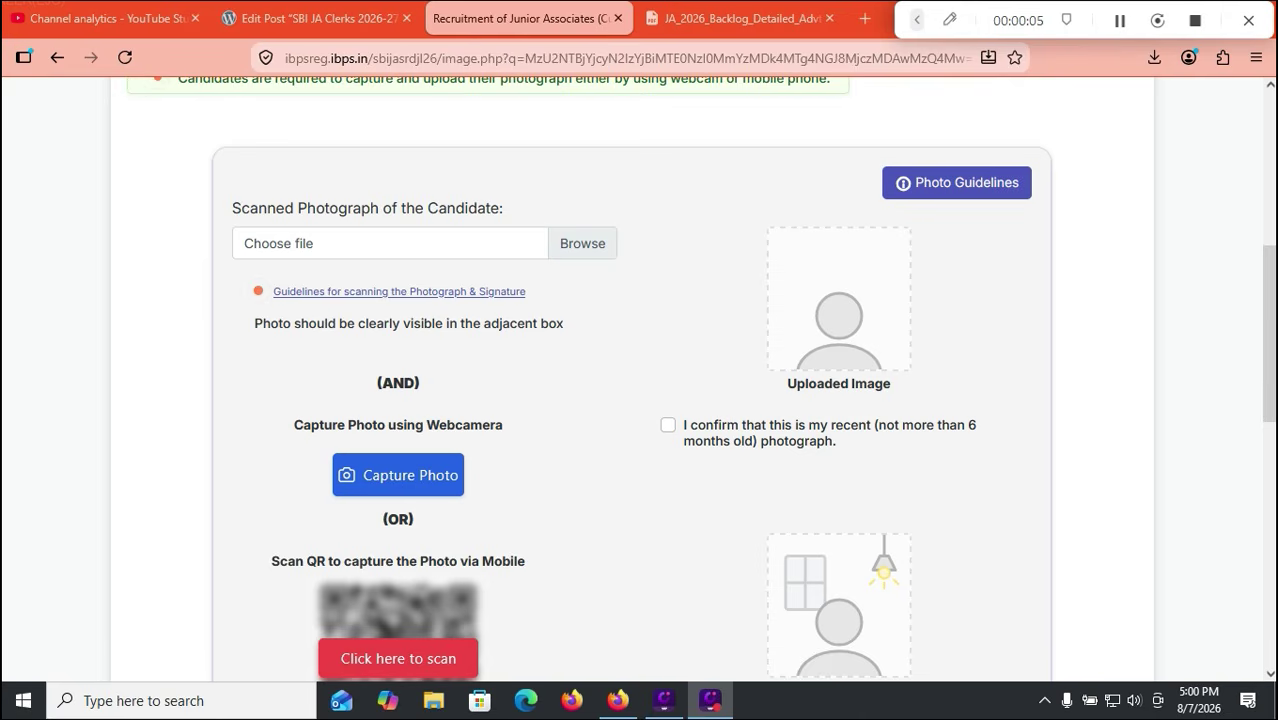
scroll(640, 380, "down", 4)
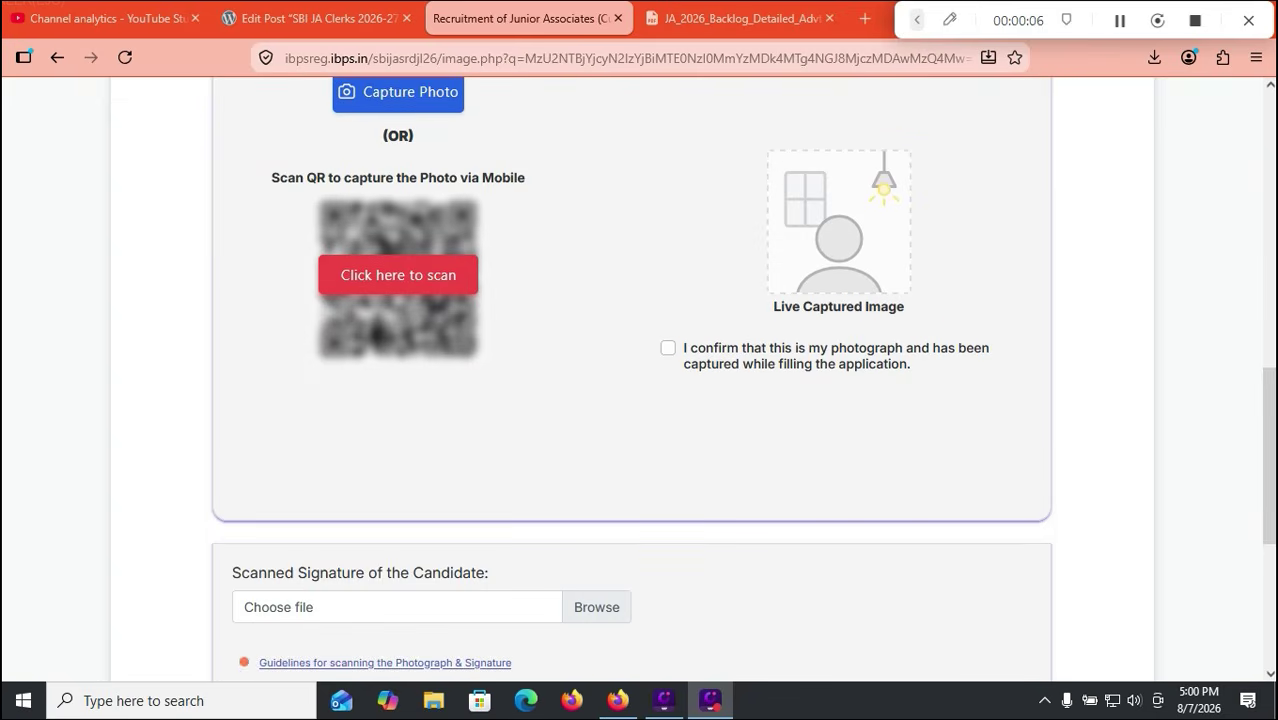
scroll(640, 380, "up", 2)
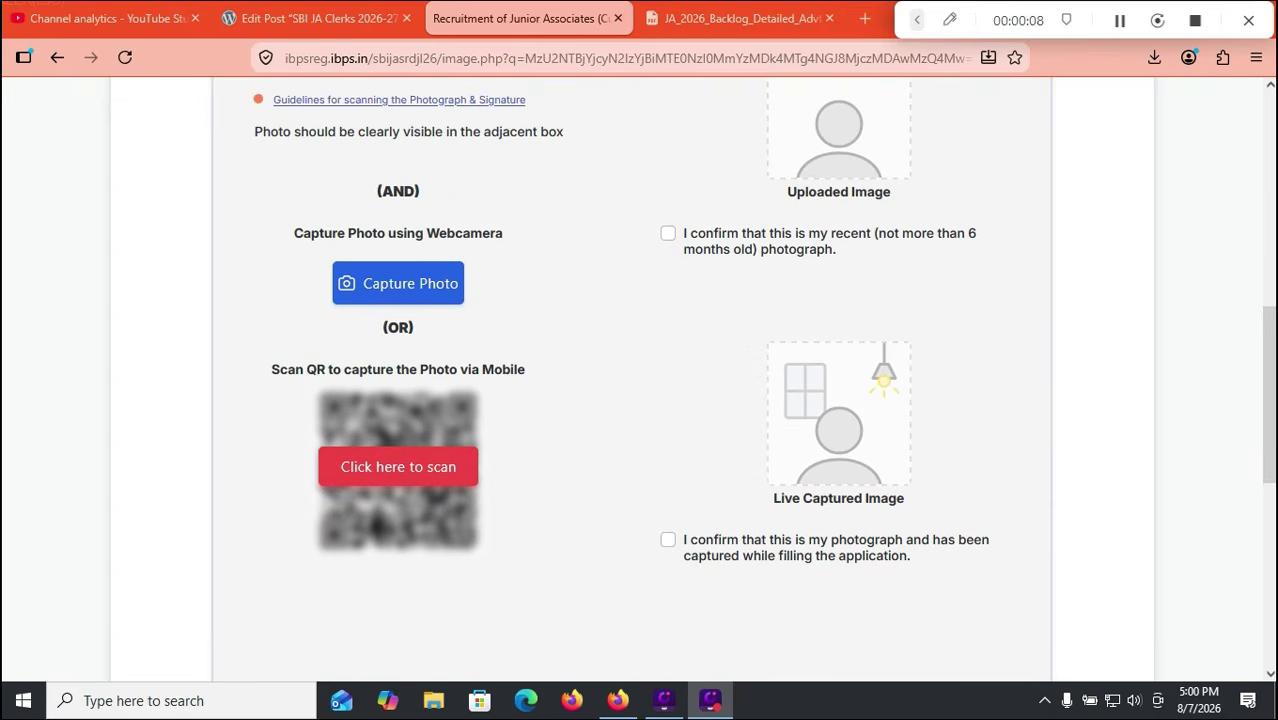
left_click(668, 233)
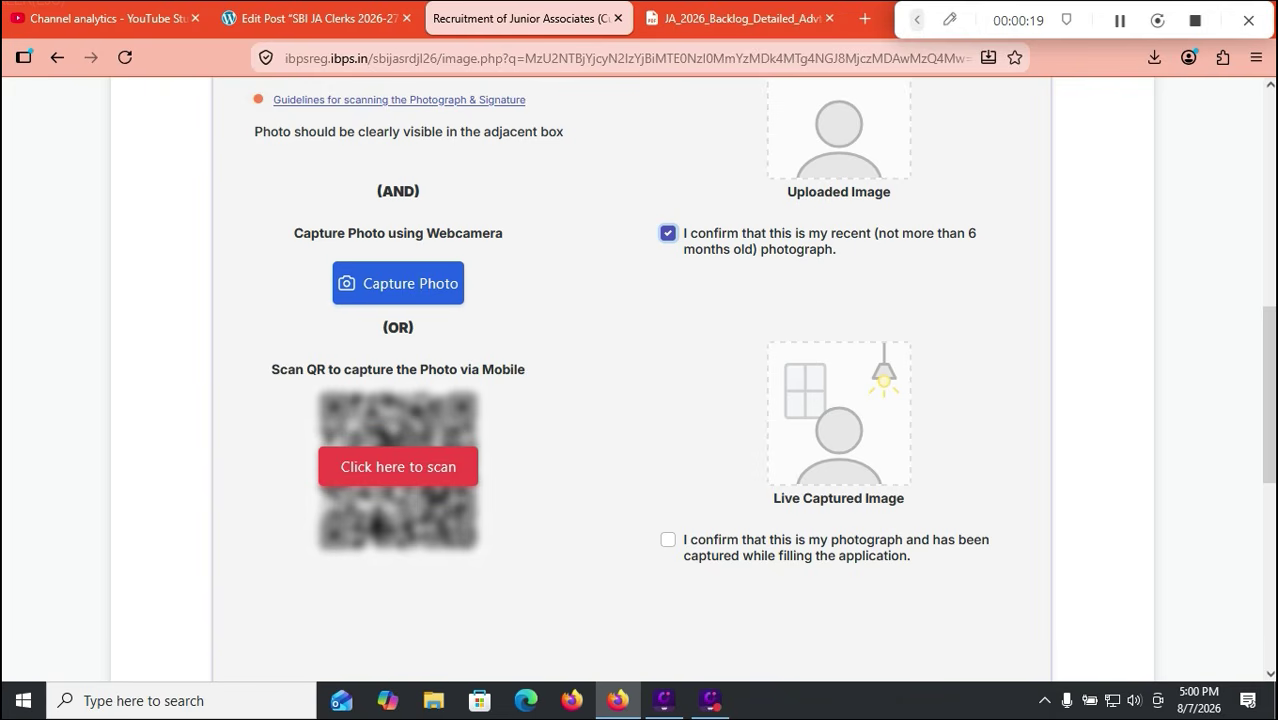
left_click(398, 283)
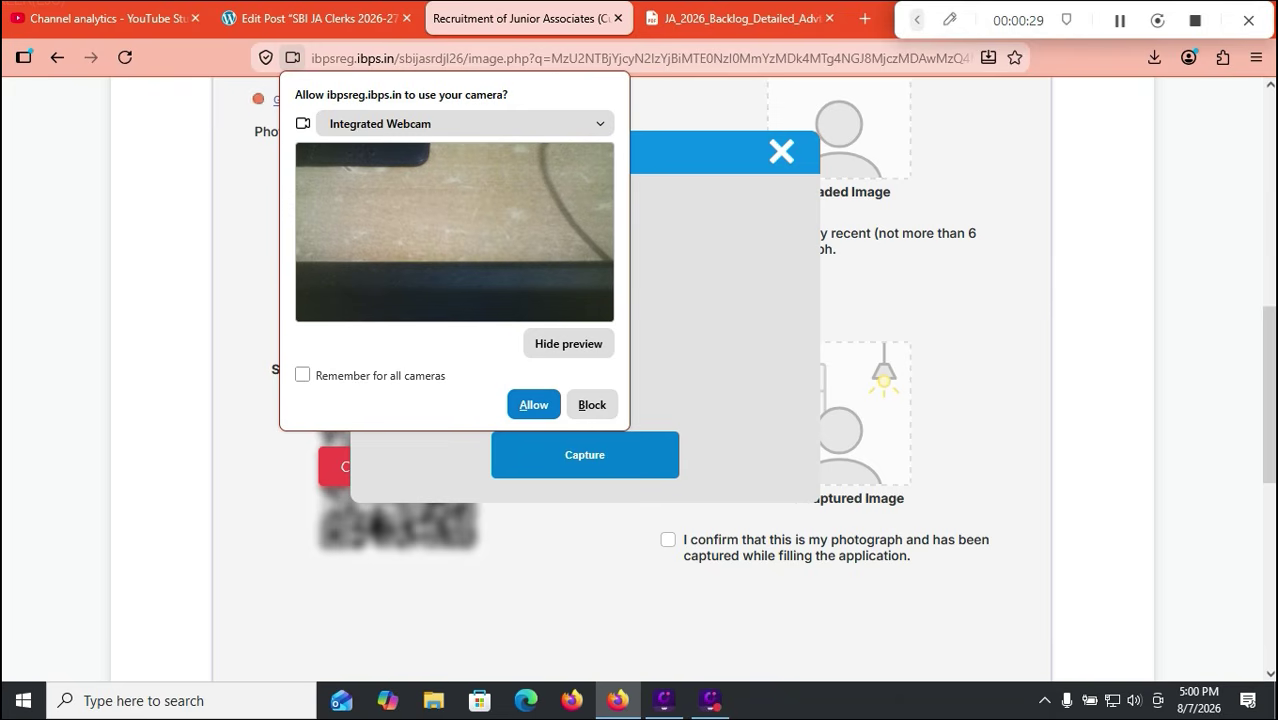
scroll(630, 400, "down", 3)
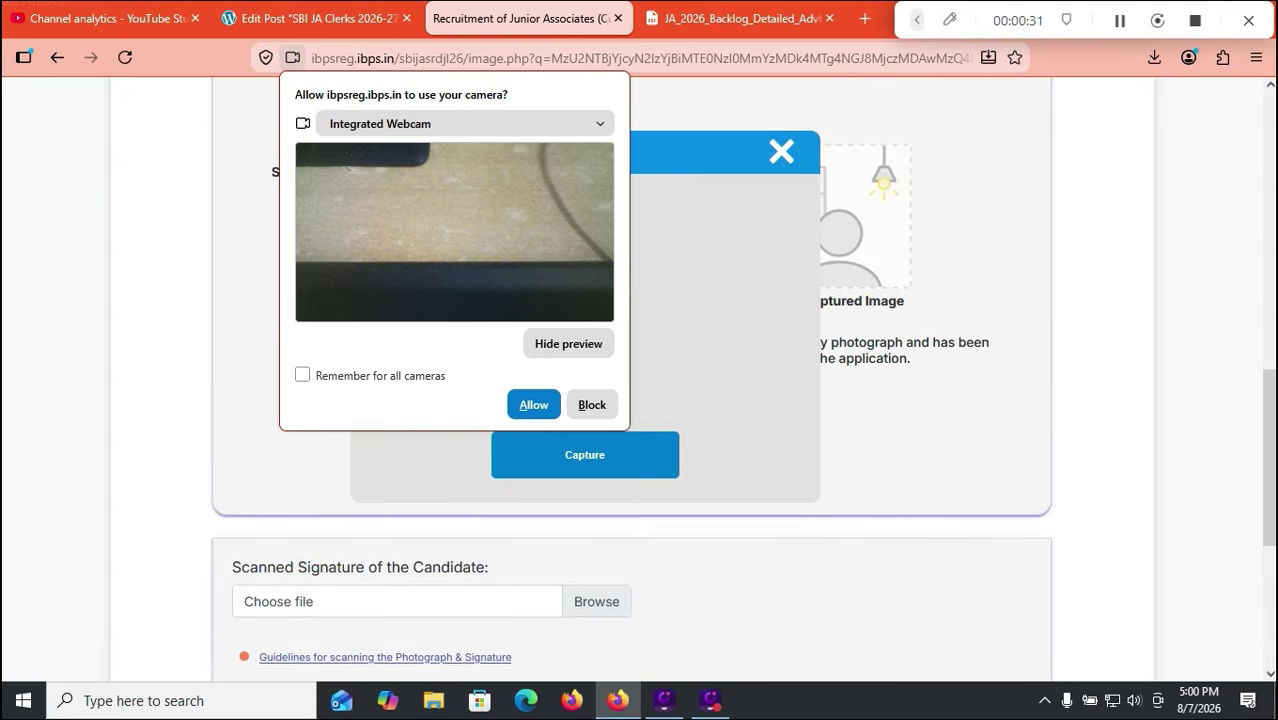
scroll(630, 400, "down", 2)
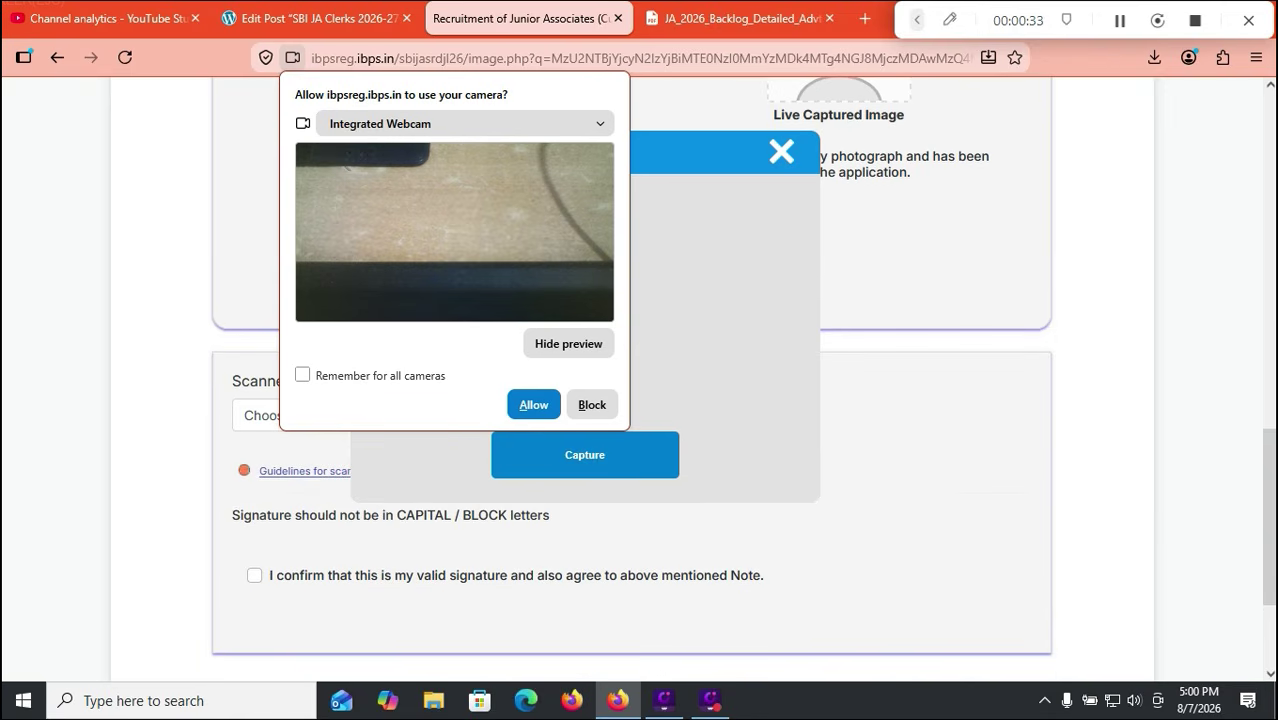
scroll(640, 400, "down", 1)
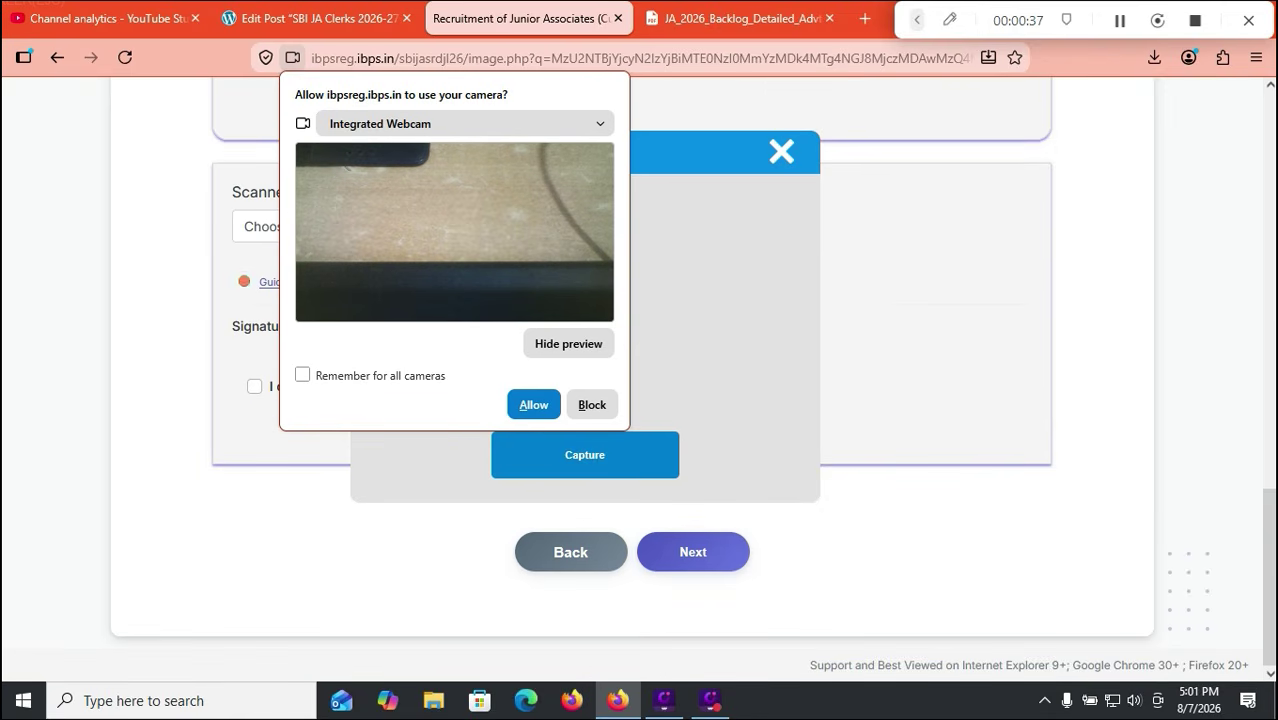
Step: Read photo_upload_guide.pdf down to the 140 x 60 pixel signature specs, marking 'Black Ink'
left_click(248, 281)
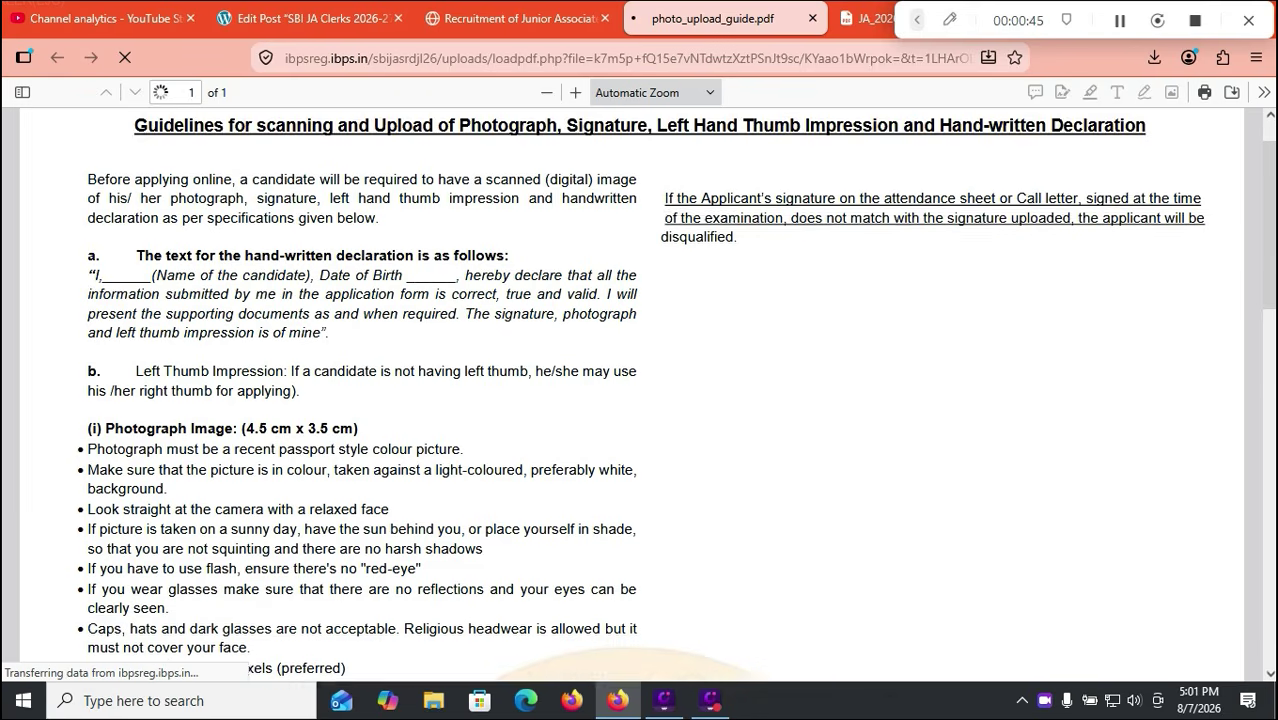
scroll(640, 400, "down", 2)
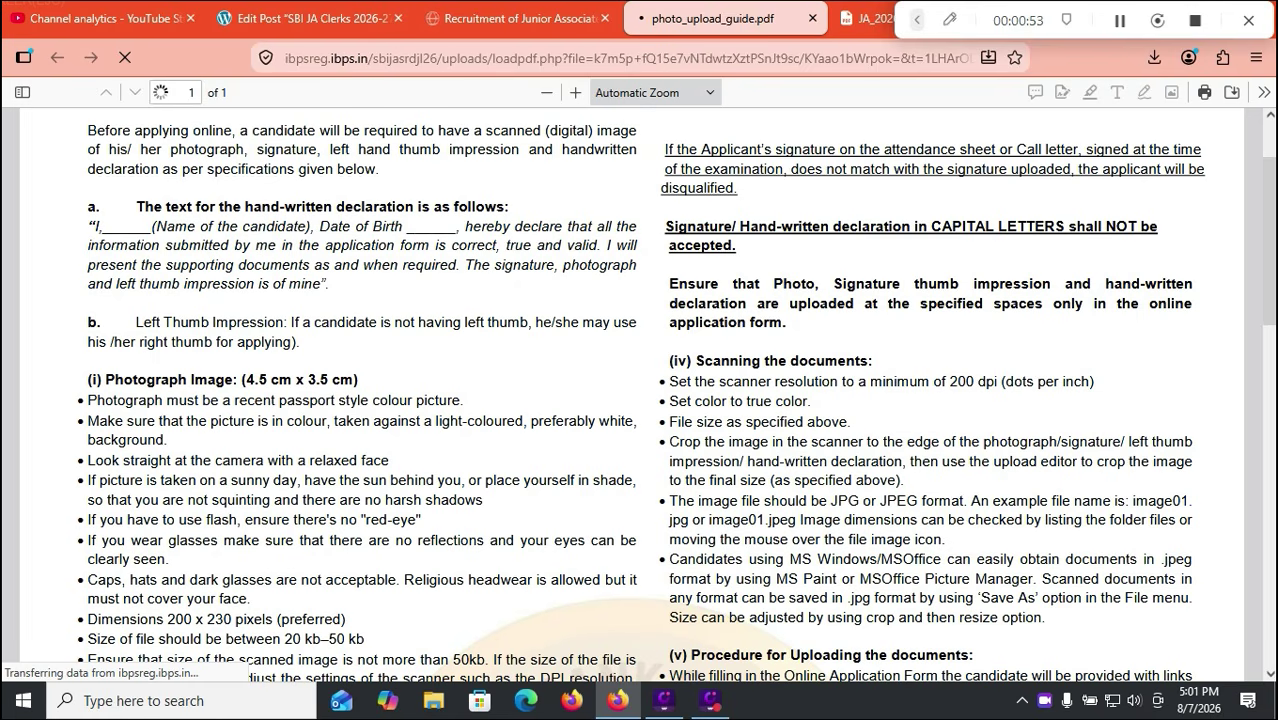
scroll(640, 390, "down", 2)
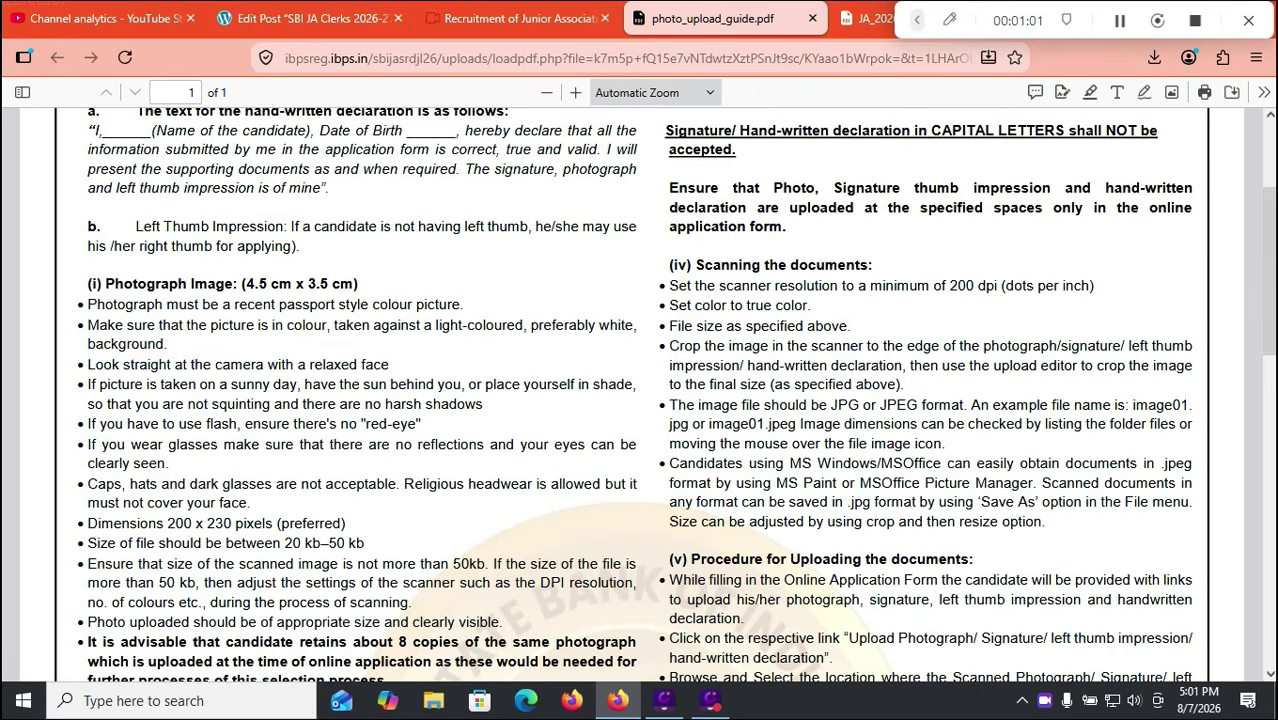
scroll(640, 400, "down", 2)
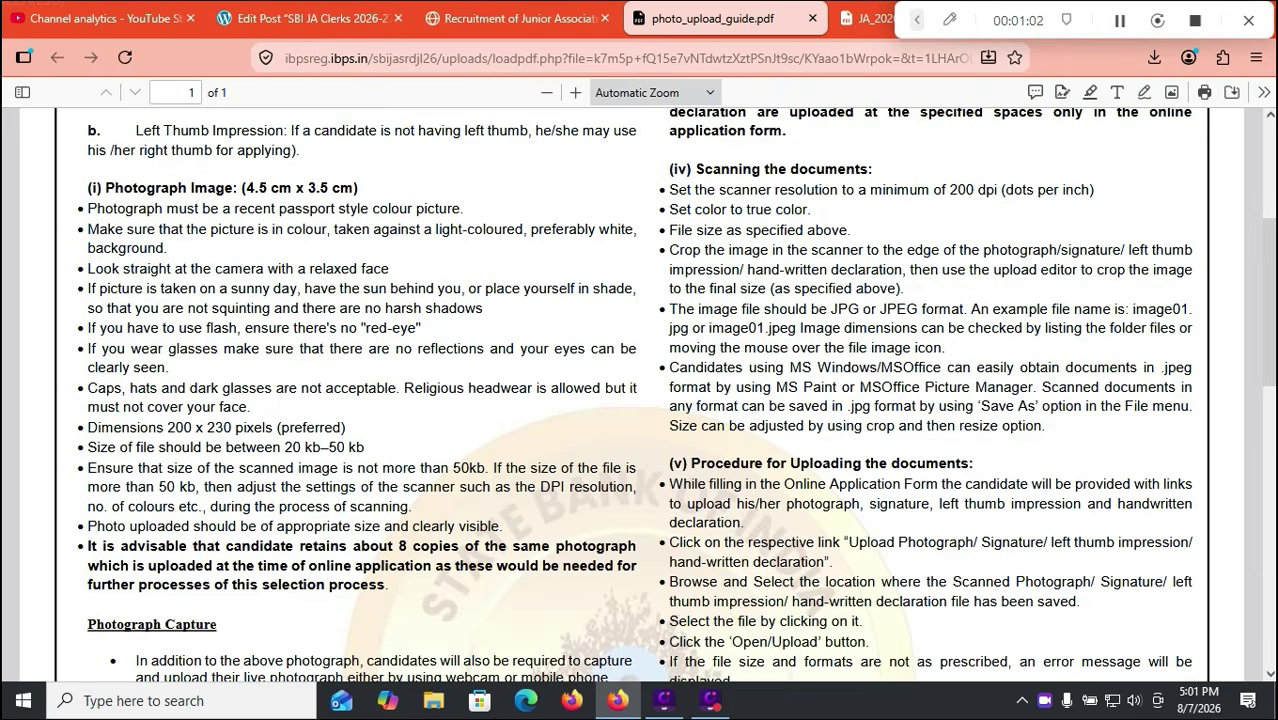
scroll(640, 400, "down", 10)
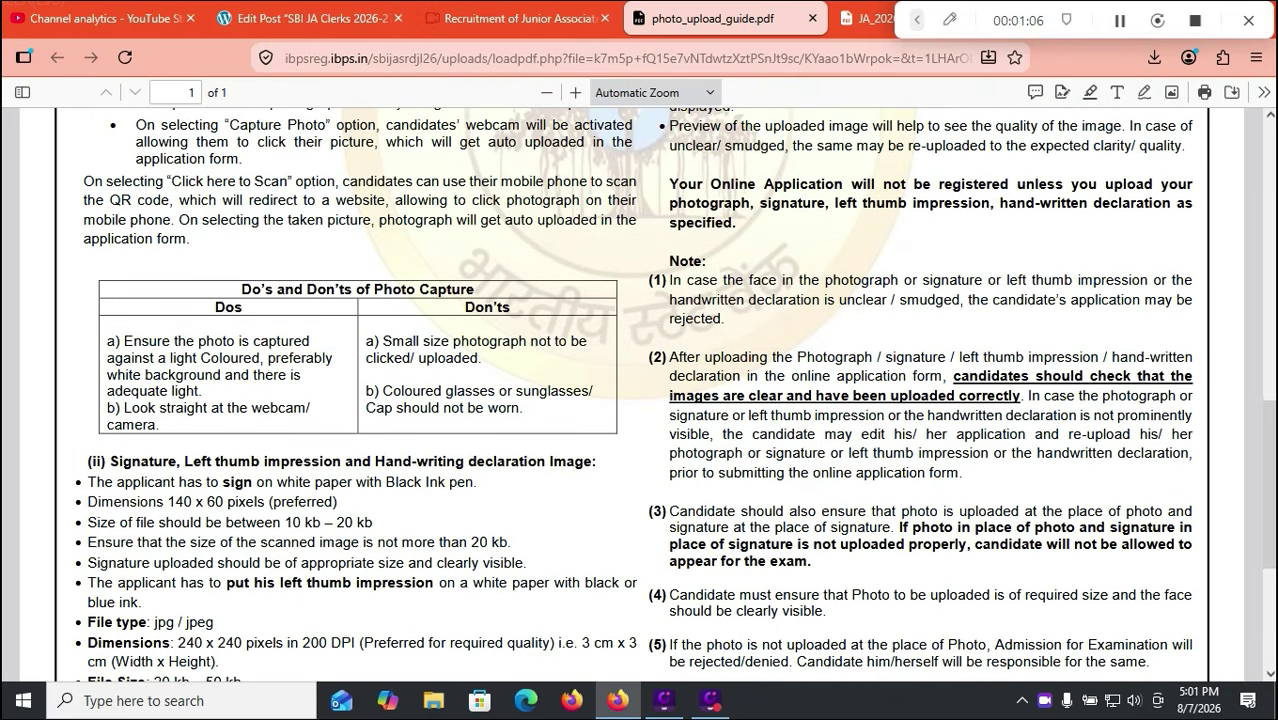
left_click_drag(385, 482, 440, 482)
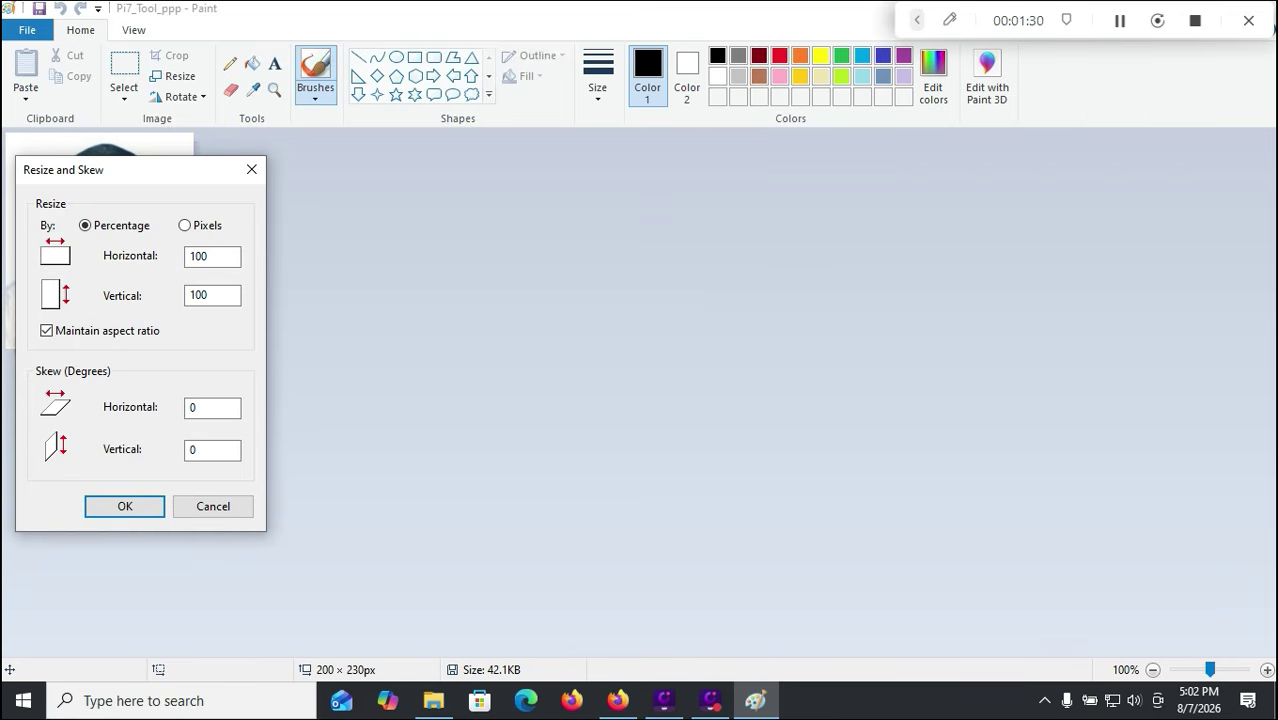
Step: In Paint's Resize dialog, unlock aspect ratio and view the 200 x 230 pixel size
left_click(47, 331)
left_click(184, 225)
left_click(617, 701)
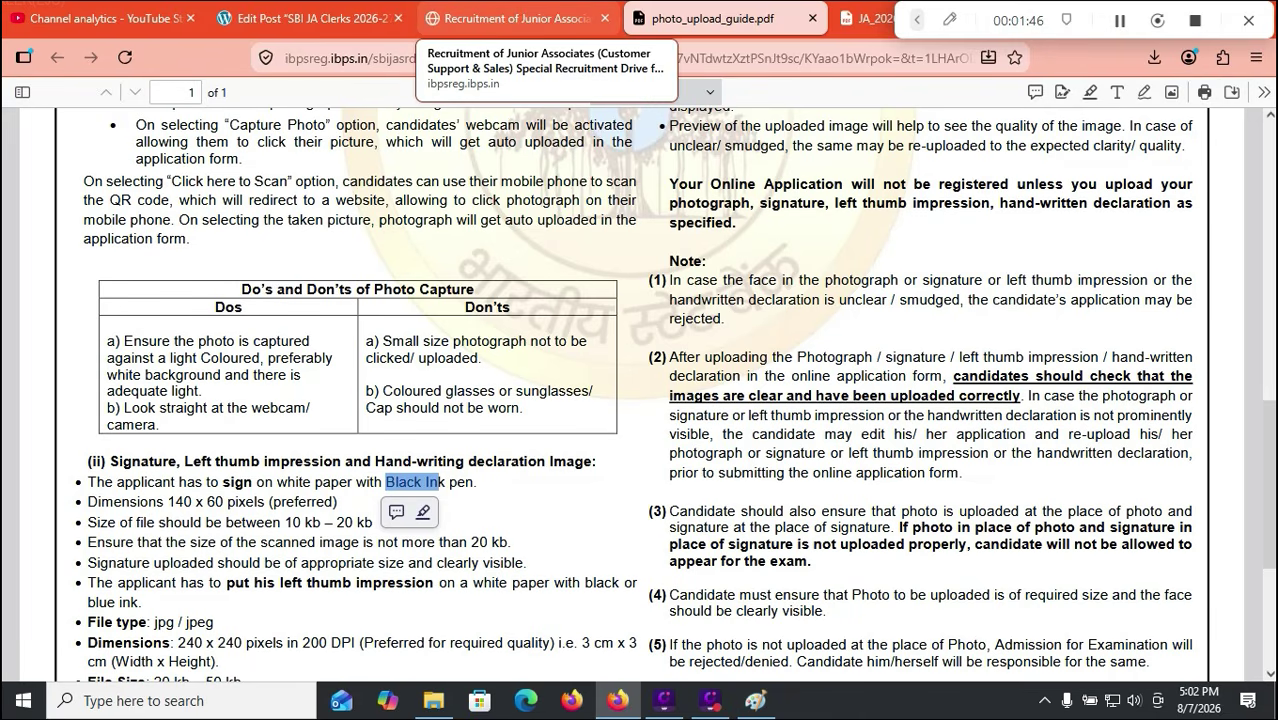
Step: Back on the Recruitment tab, reveal the QR code for capturing the photo by mobile
left_click(510, 18)
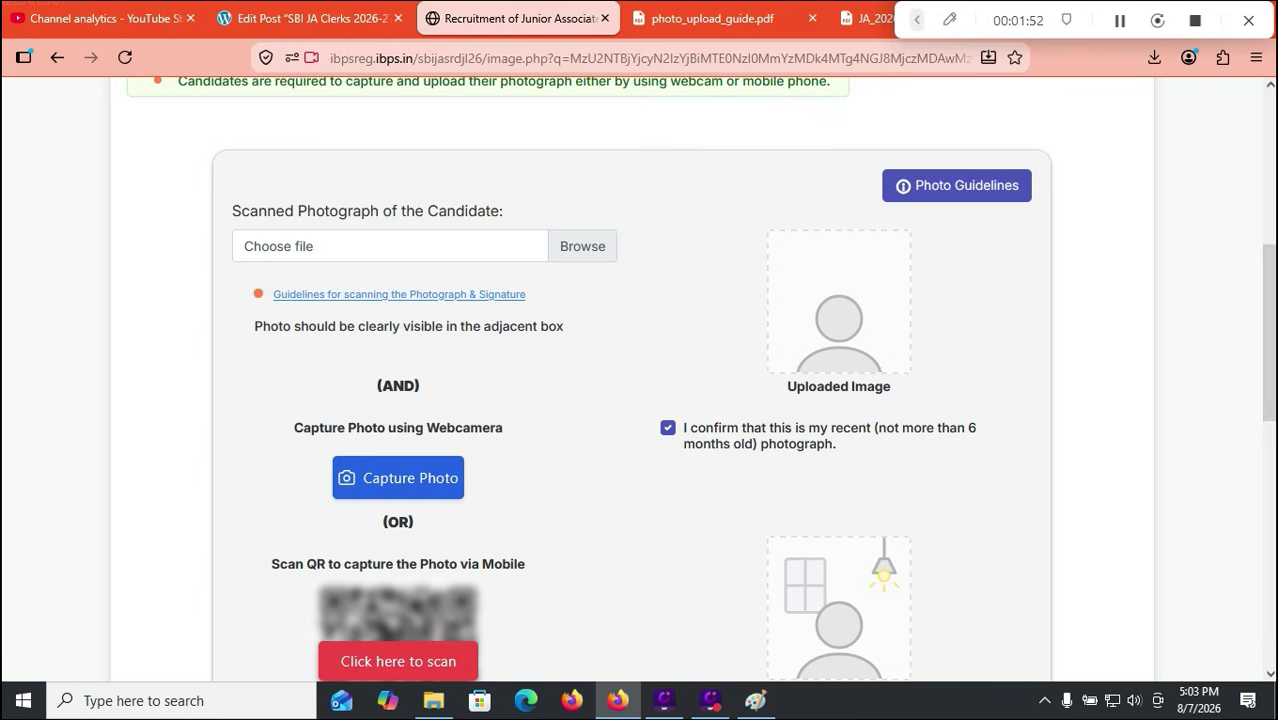
scroll(640, 380, "down", 2)
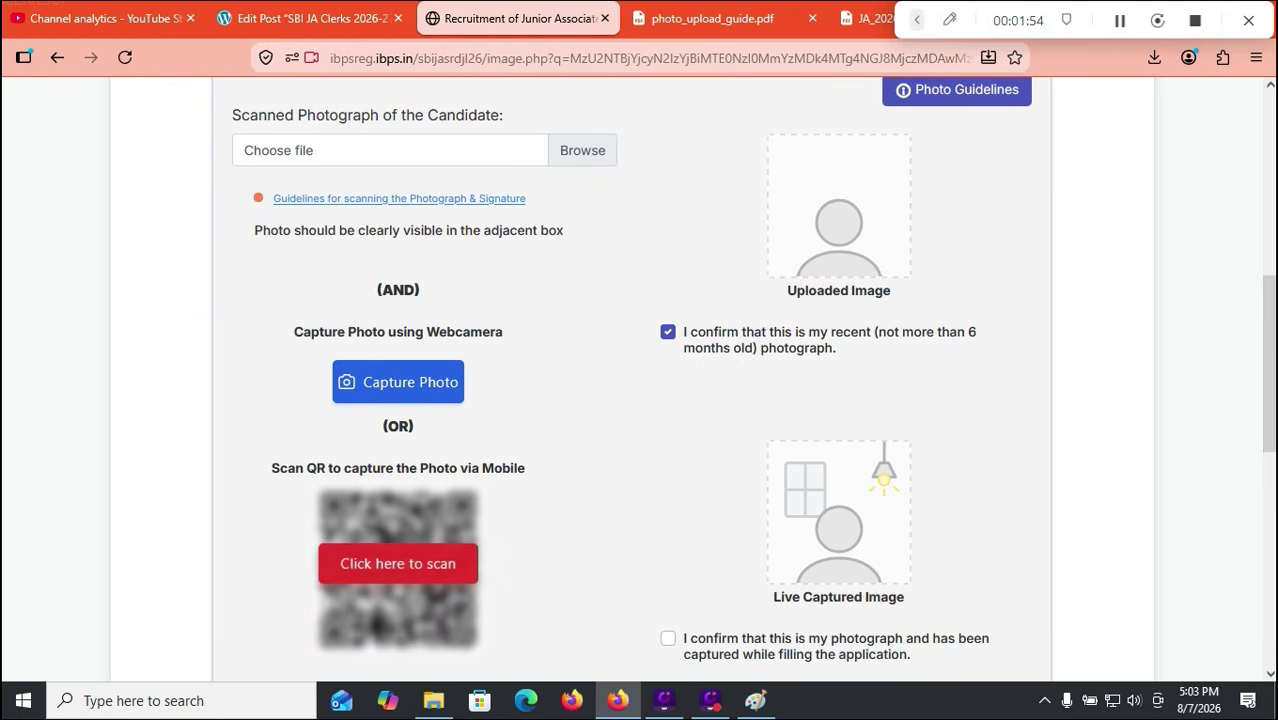
left_click(398, 565)
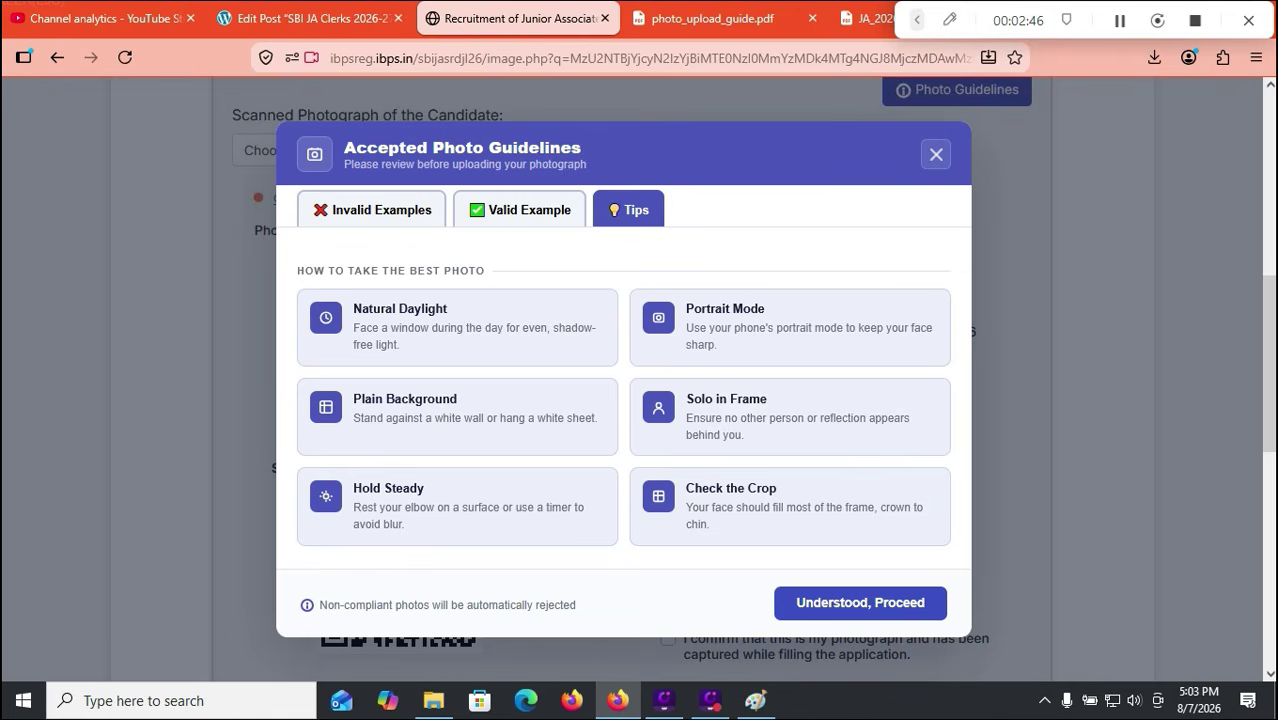
Step: Review the valid and invalid photo examples, then accept with 'Understood, Proceed'
left_click(520, 210)
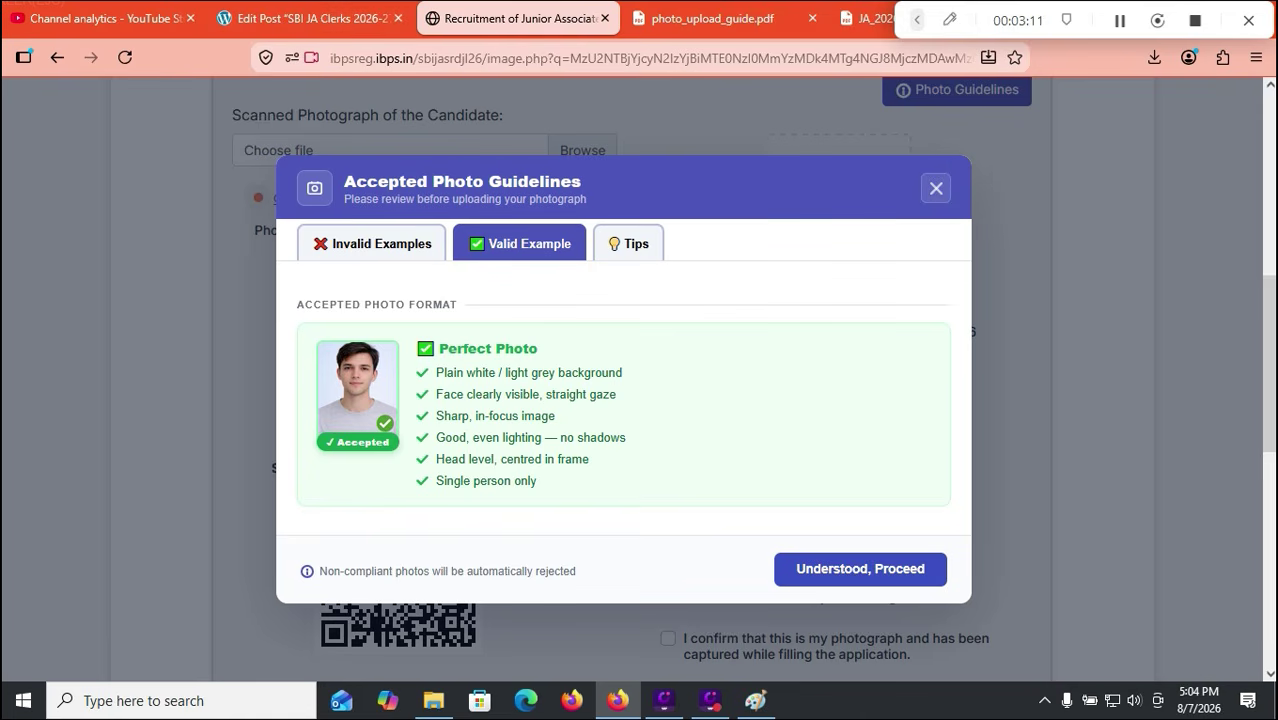
left_click(372, 244)
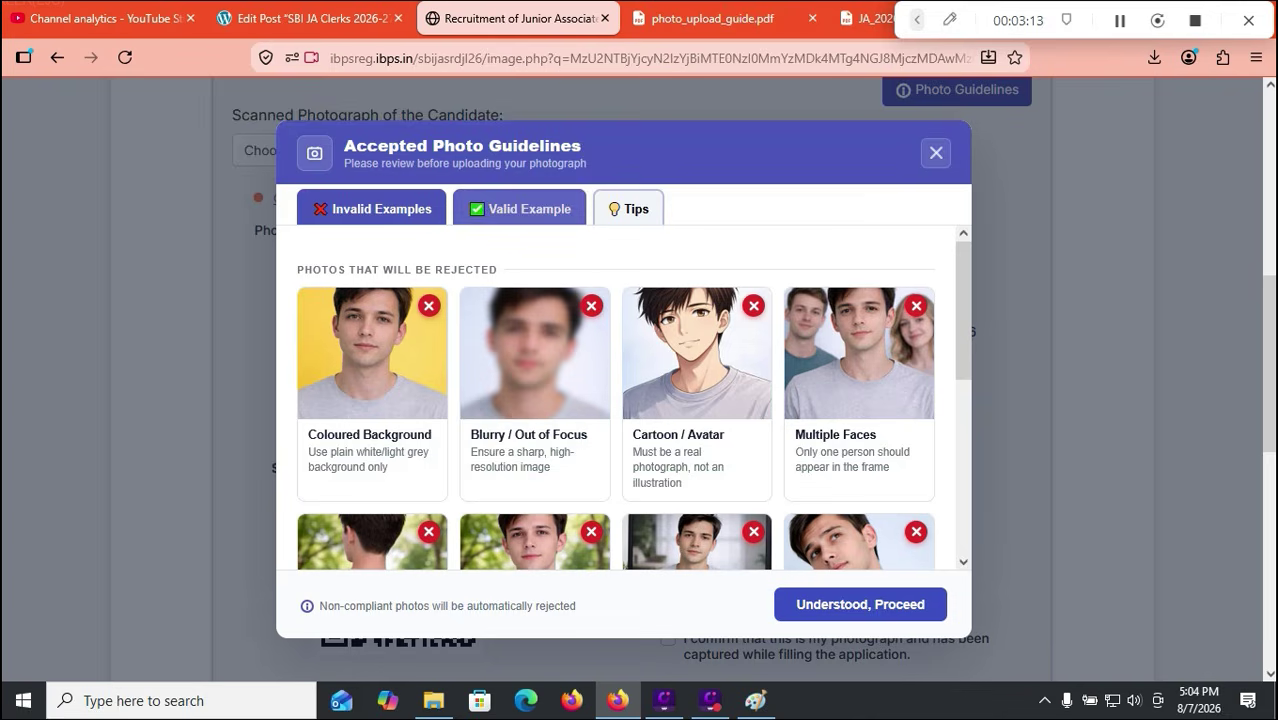
left_click_drag(963, 312, 963, 482)
left_click(860, 604)
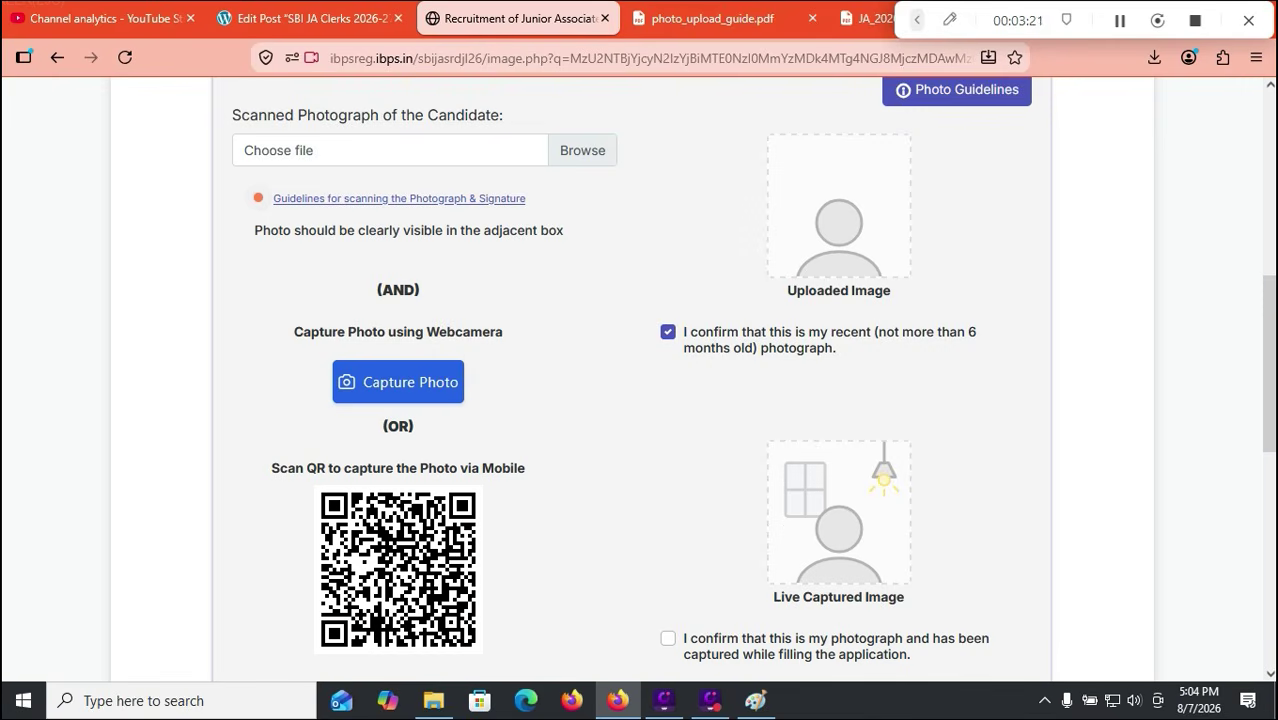
scroll(632, 400, "down", 5)
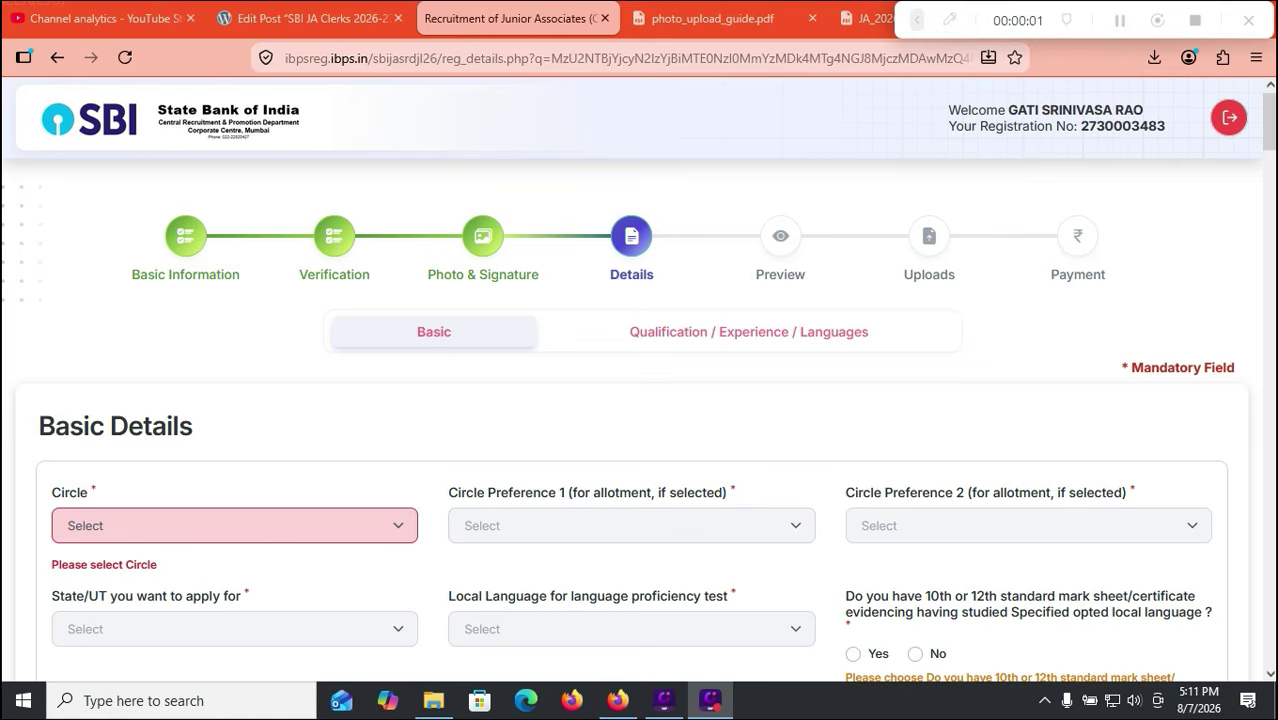
Step: View the Circle dropdown options, then switch to the photo_upload_guide.pdf tab
left_click(234, 526)
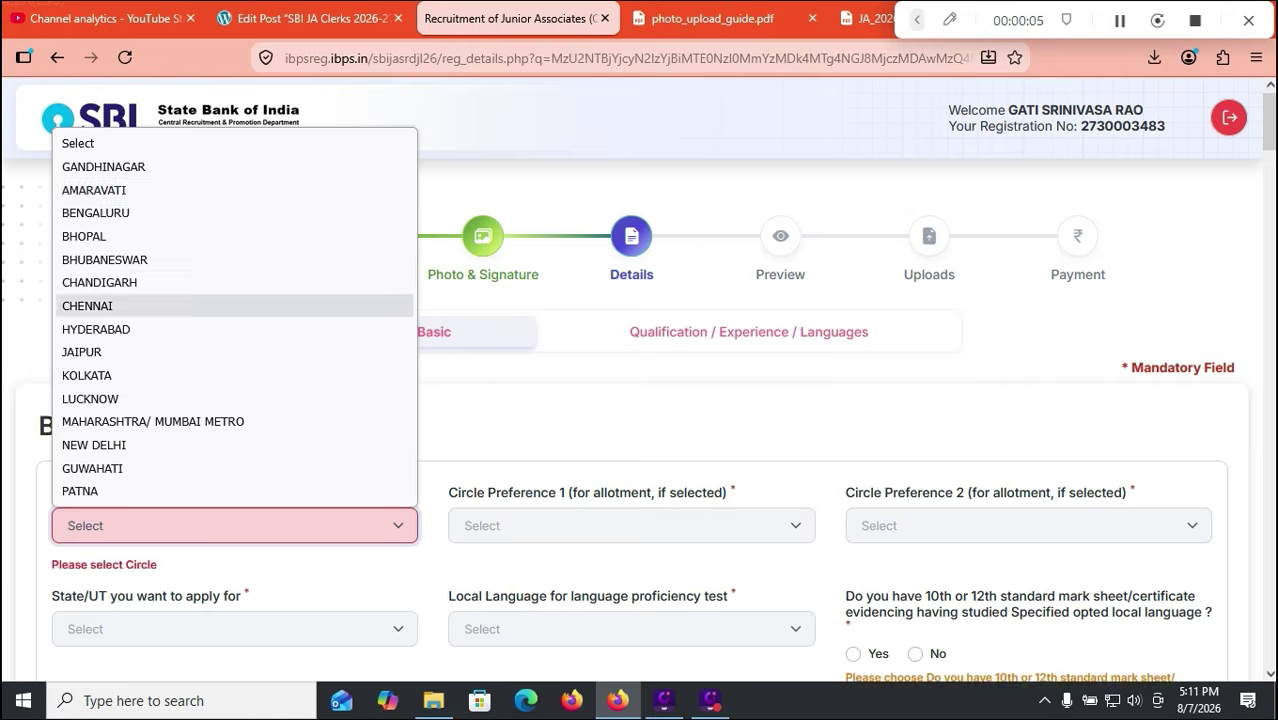
left_click(712, 18)
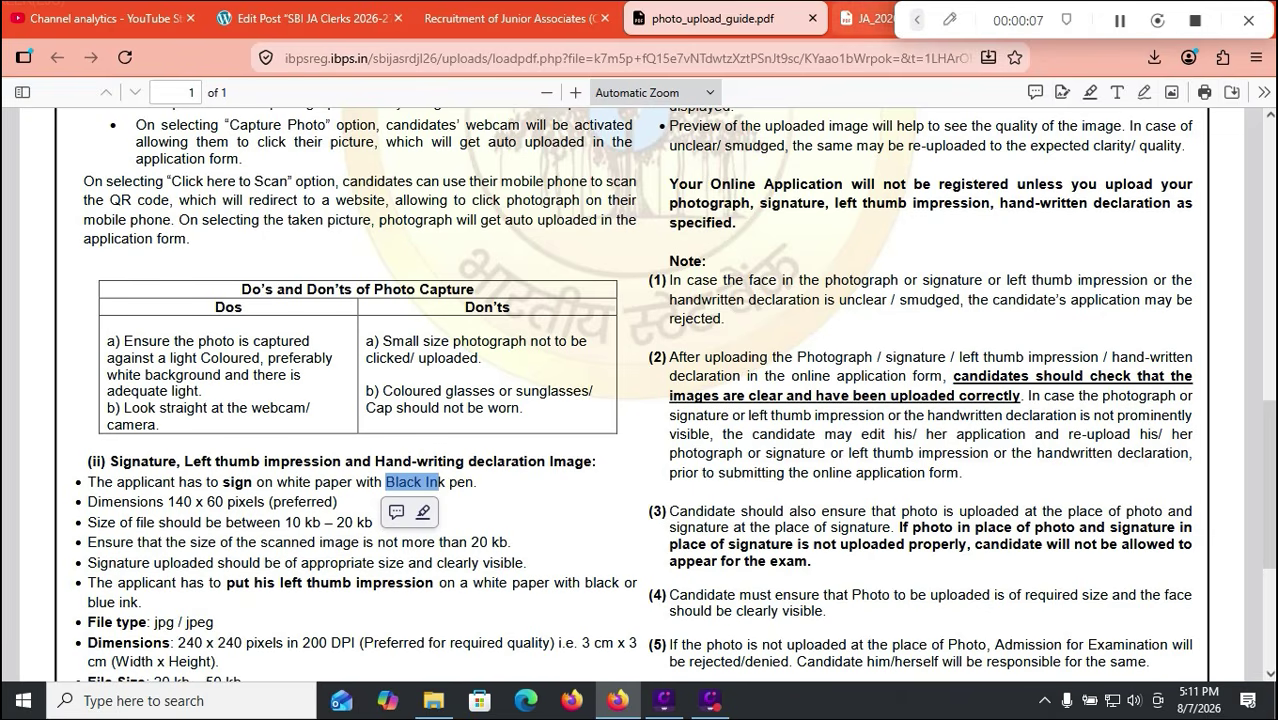
Step: Consult the circle-wise vacancies table on page 2 of the JA_2026 SBI advertisement
left_click(865, 18)
scroll(640, 375, "up", 20)
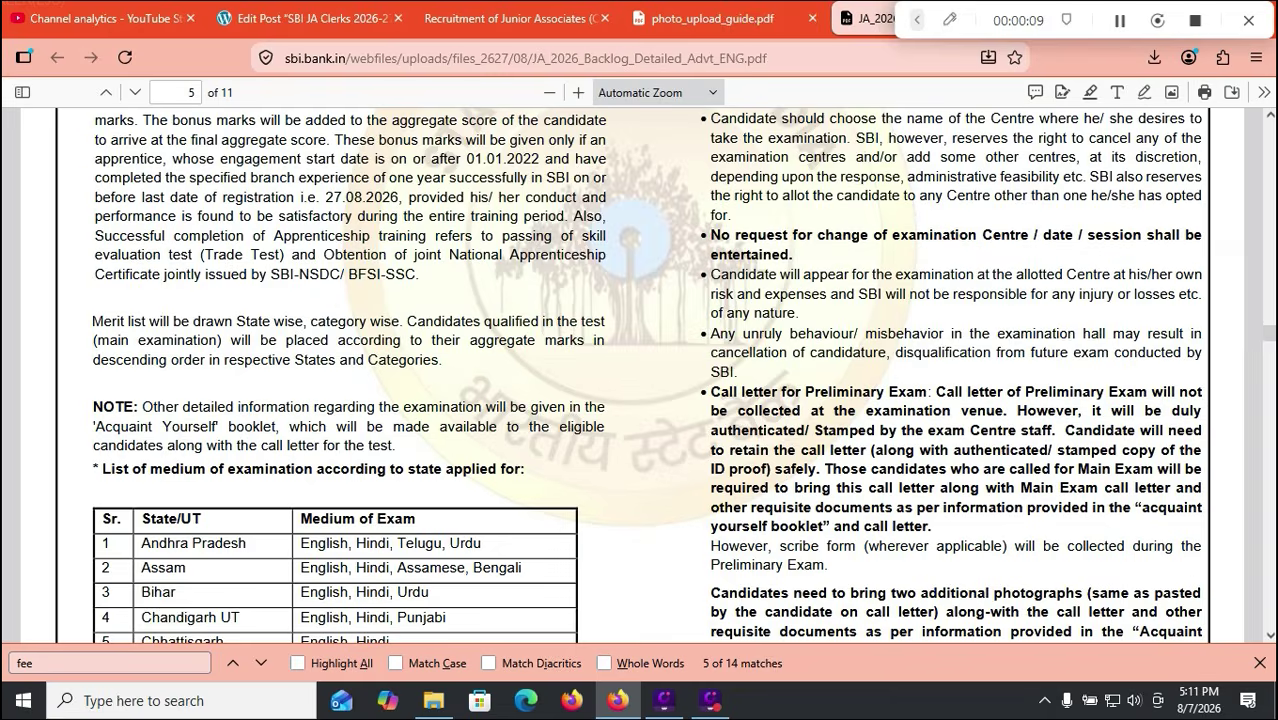
scroll(640, 375, "up", 15)
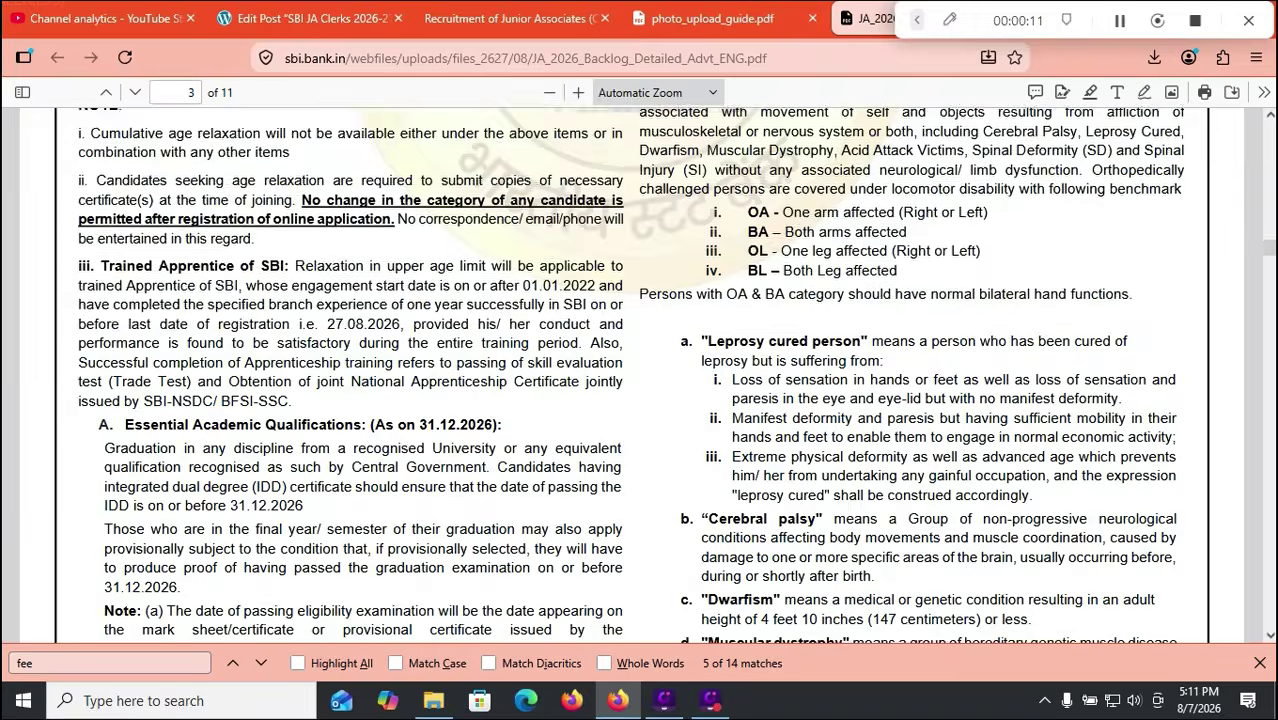
scroll(640, 375, "up", 10)
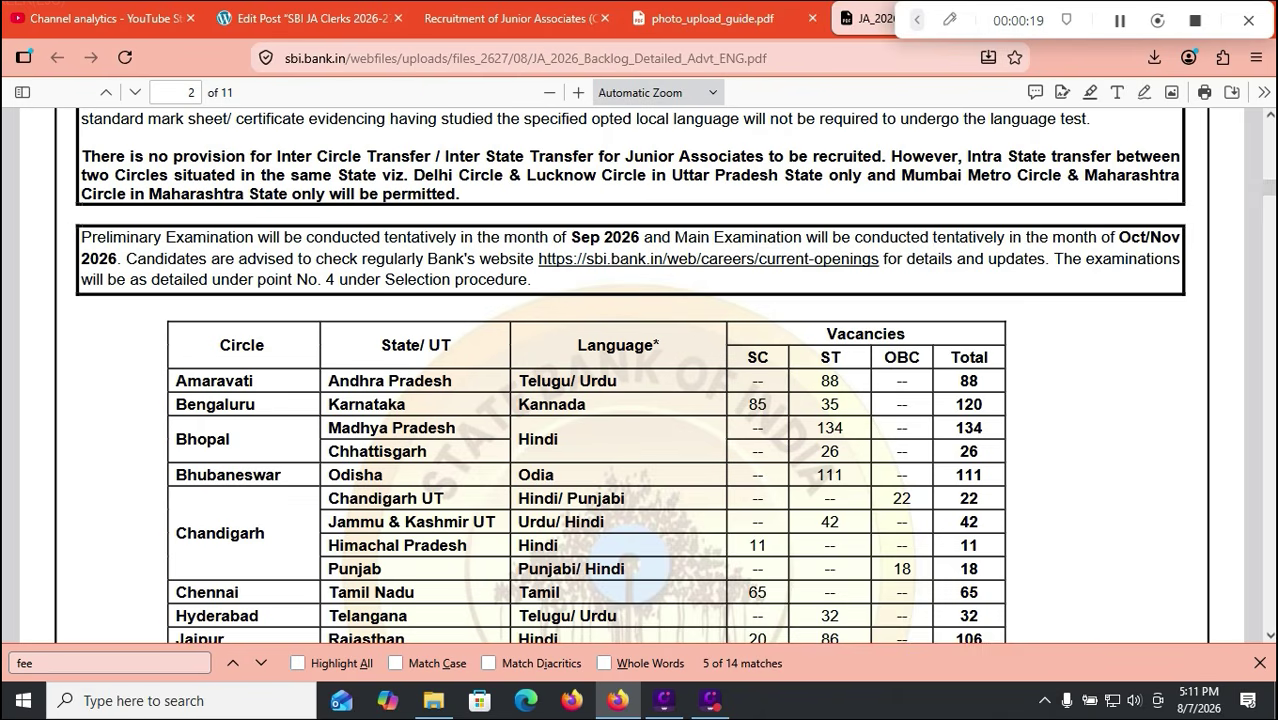
scroll(640, 375, "up", 8)
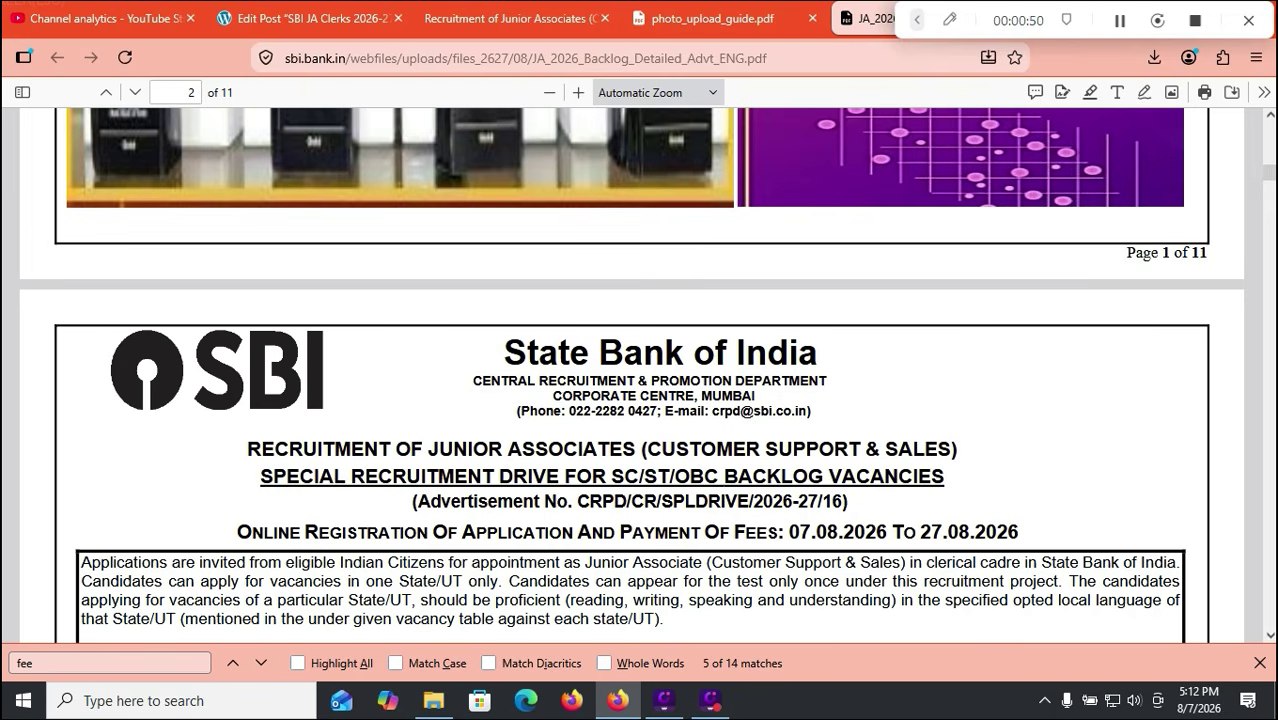
scroll(631, 376, "down", 6)
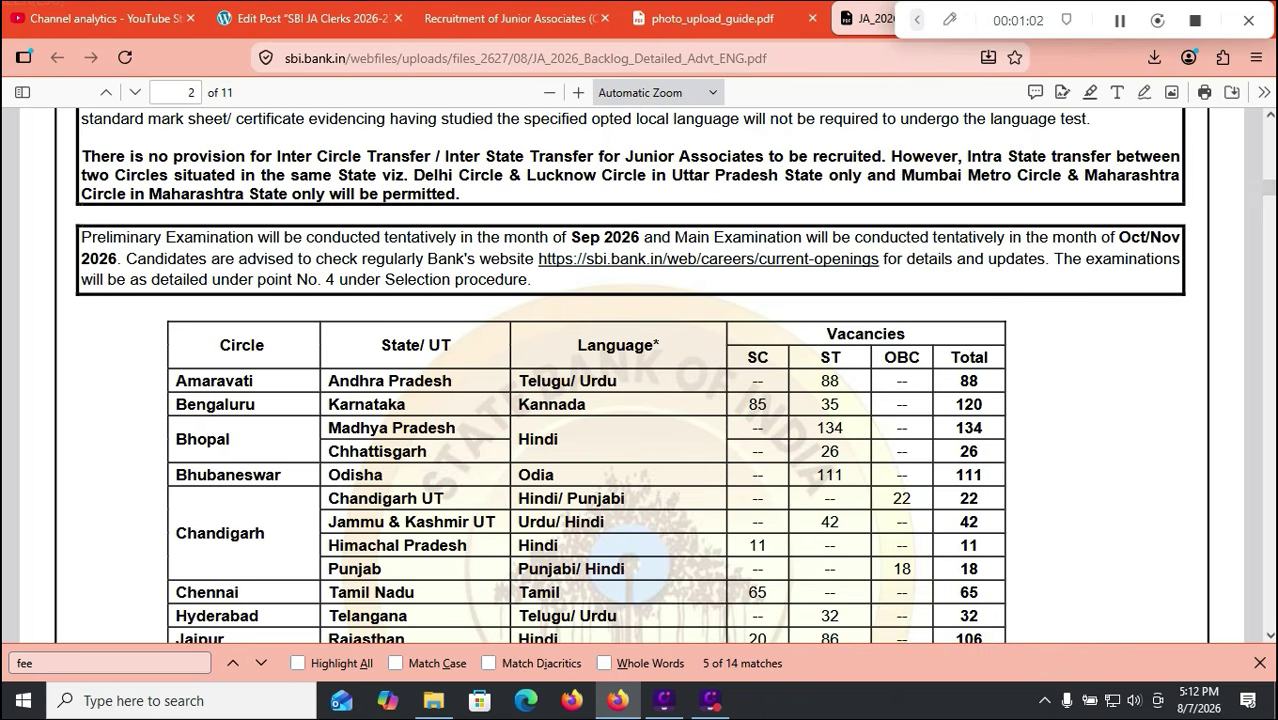
scroll(629, 375, "down", 2)
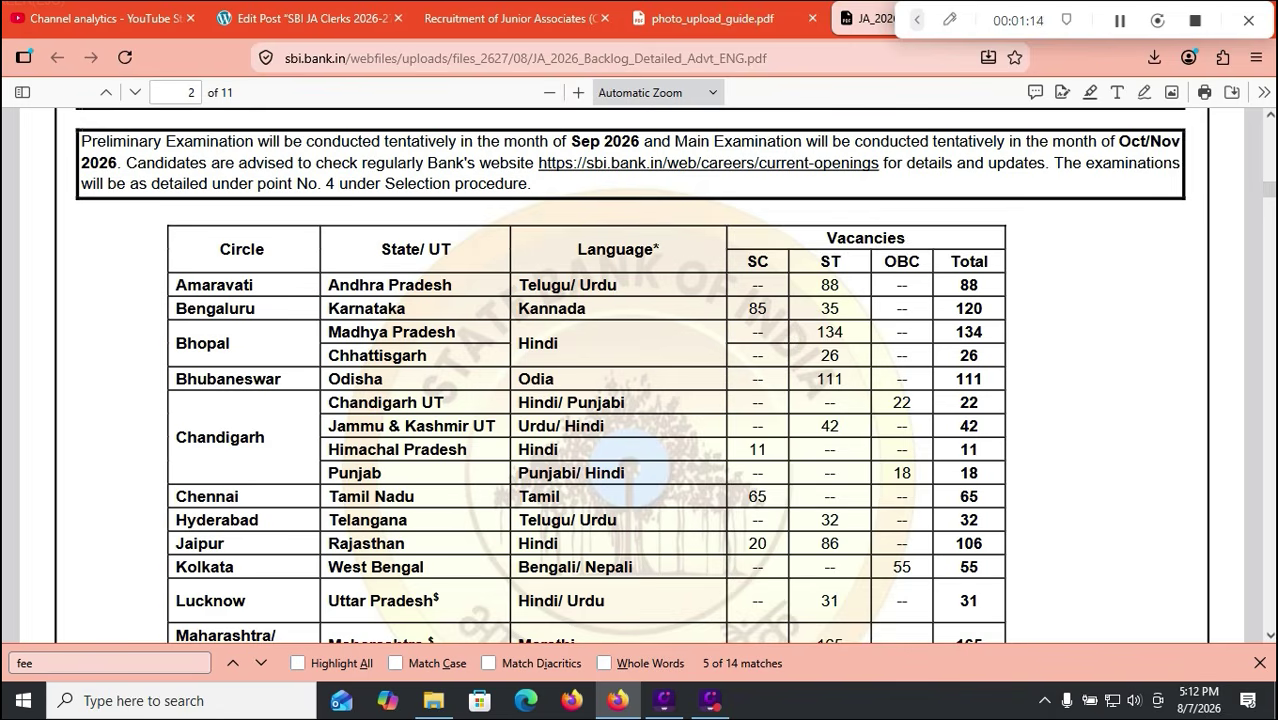
scroll(640, 380, "down", 2)
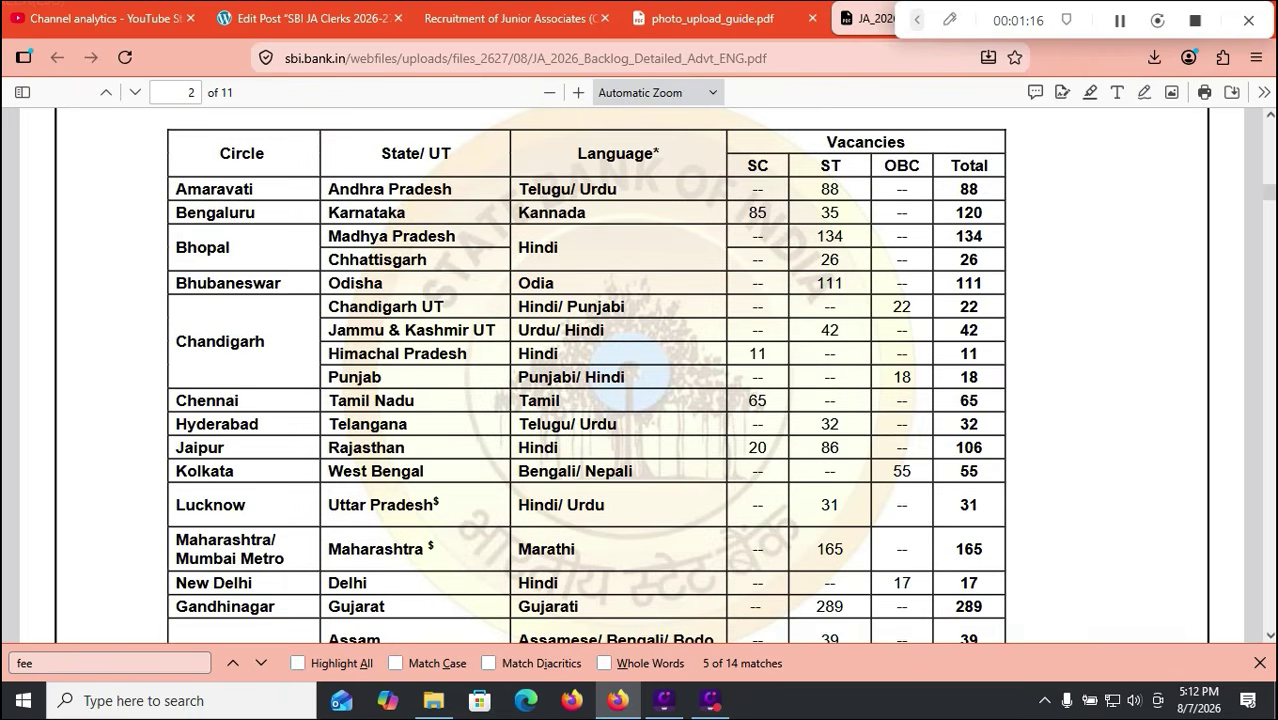
scroll(640, 380, "down", 2)
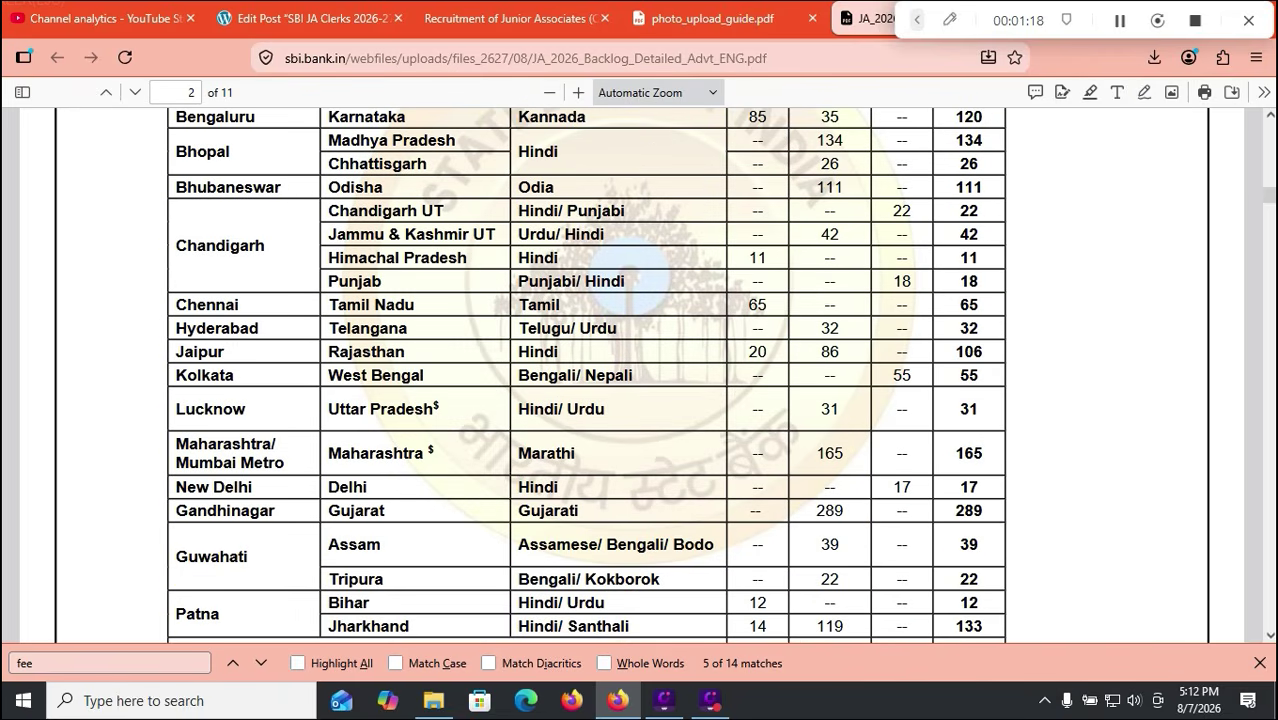
scroll(640, 380, "down", 4)
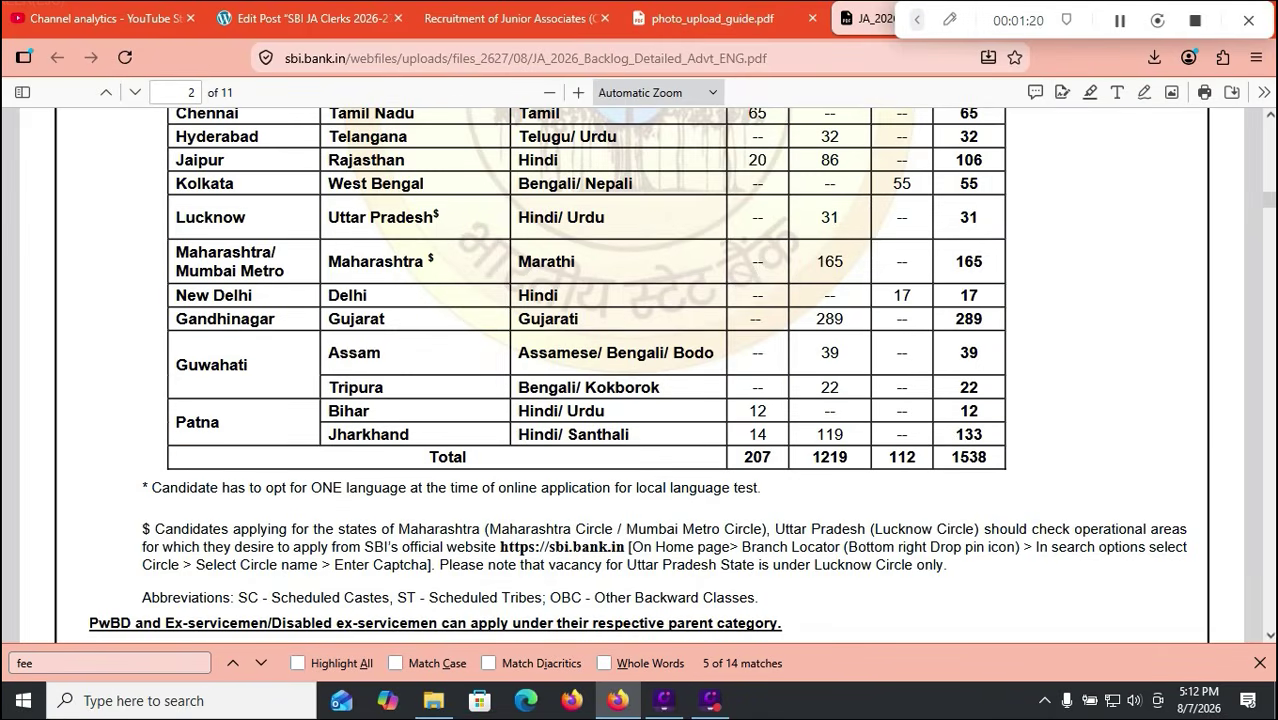
scroll(640, 380, "up", 6)
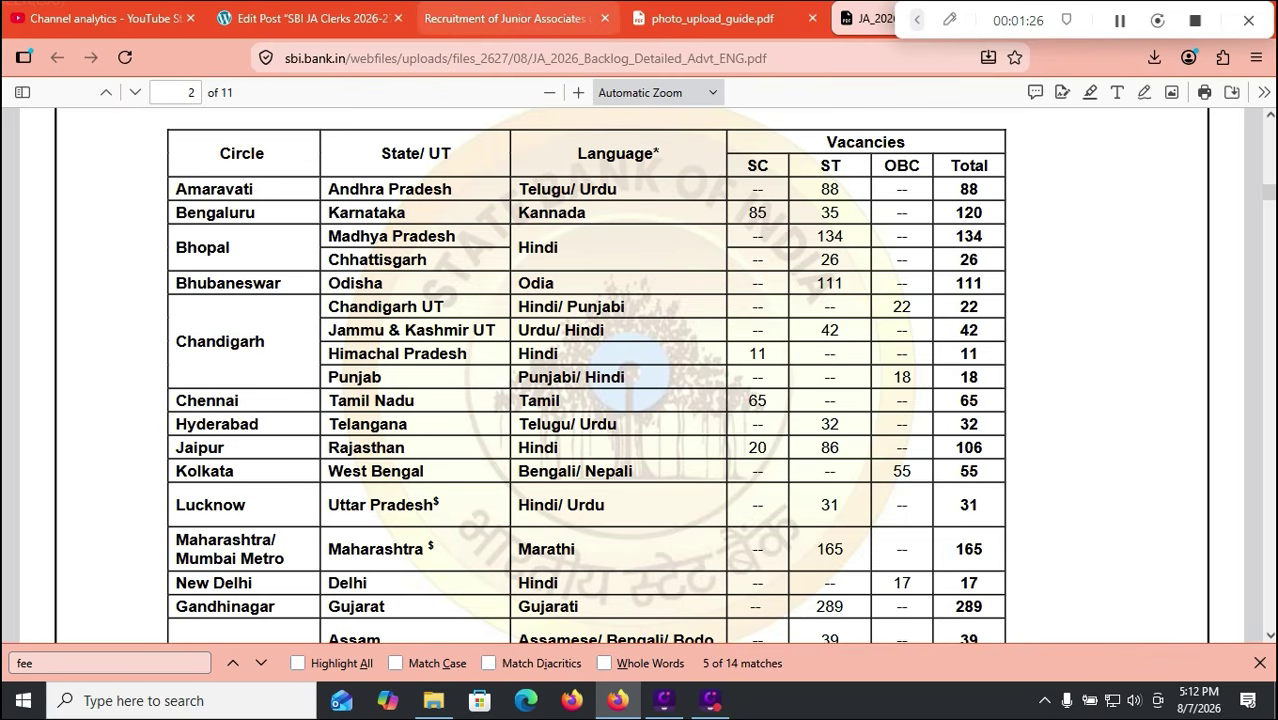
left_click(505, 18)
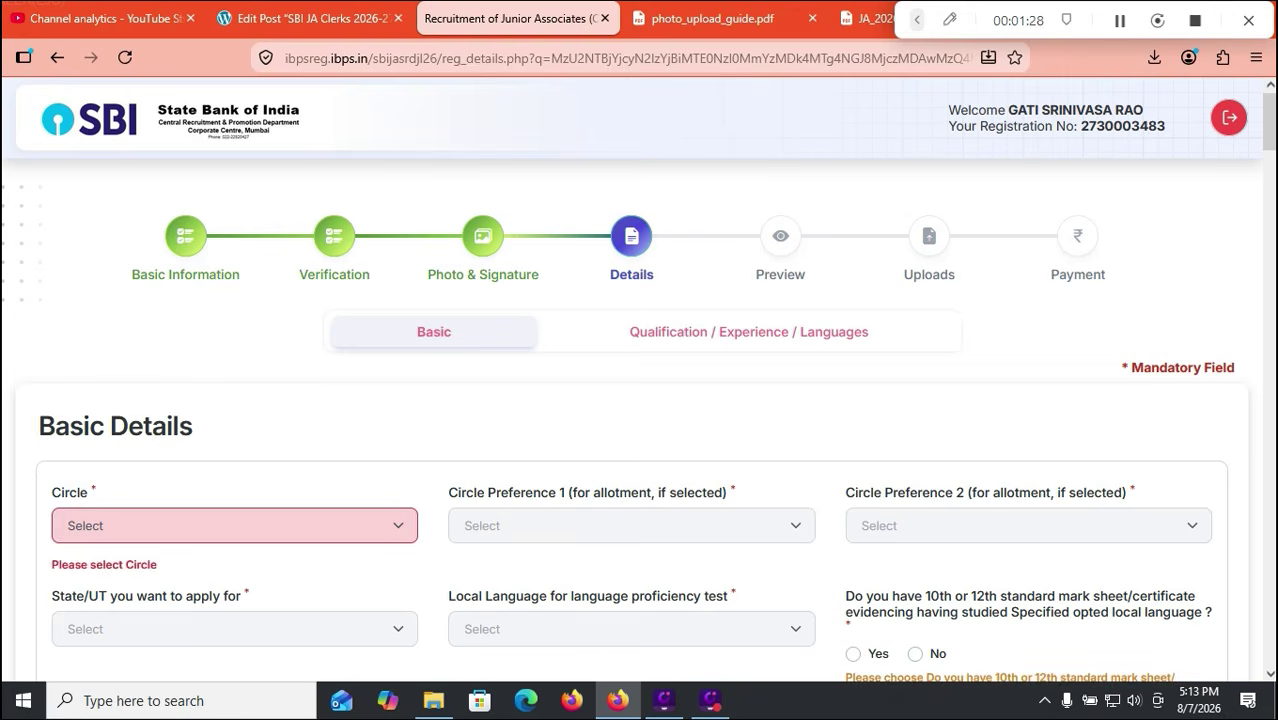
Step: Choose AMARAVATI as the circle after checking the advertisement's vacancies table
left_click(234, 525)
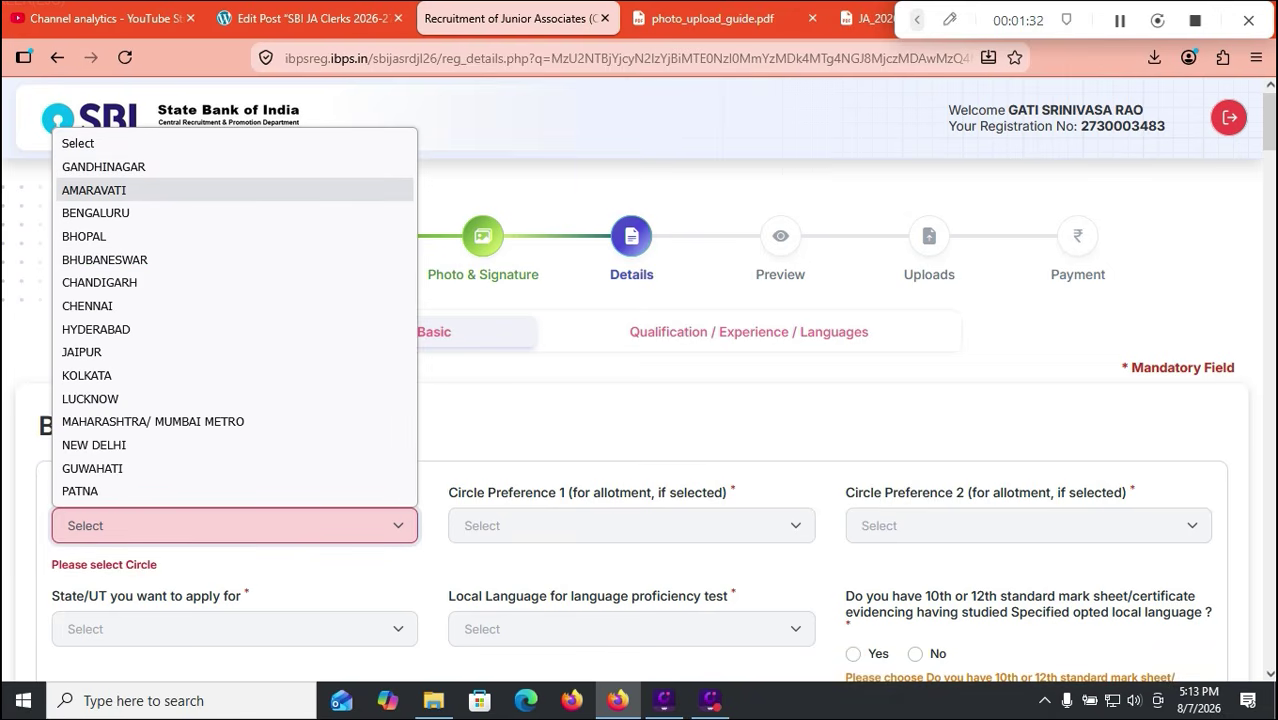
key("Return")
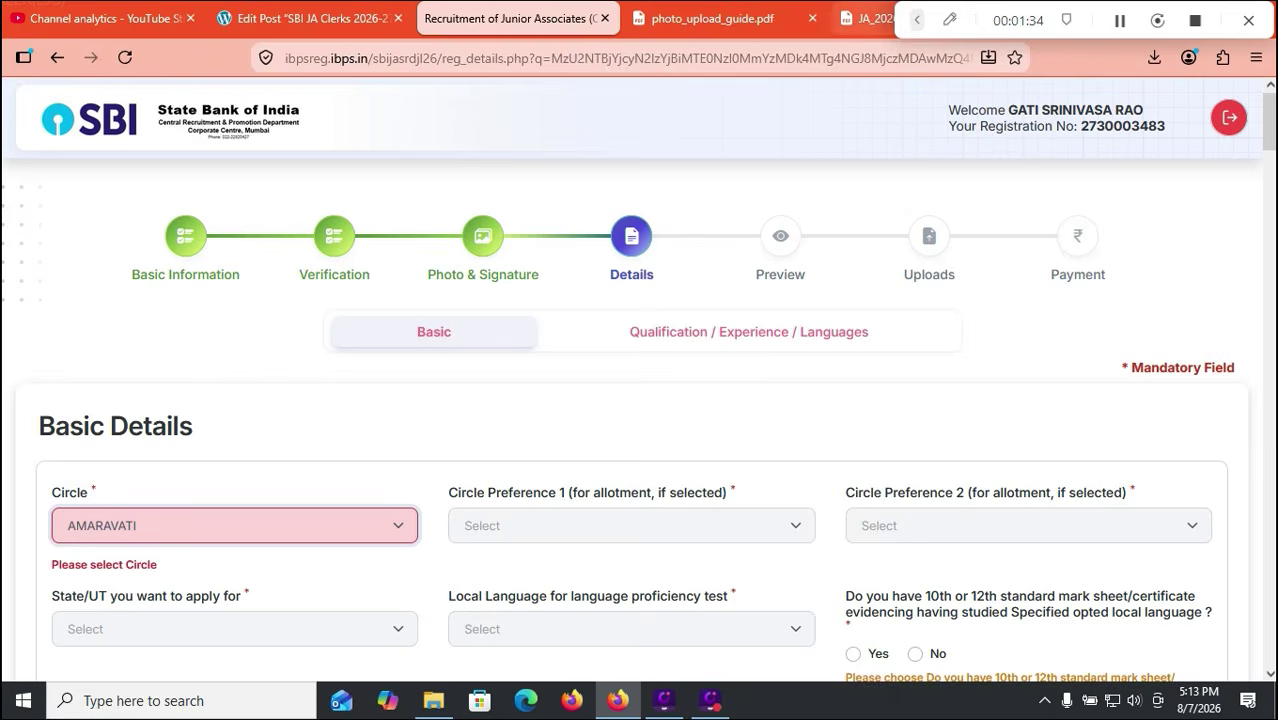
left_click(868, 19)
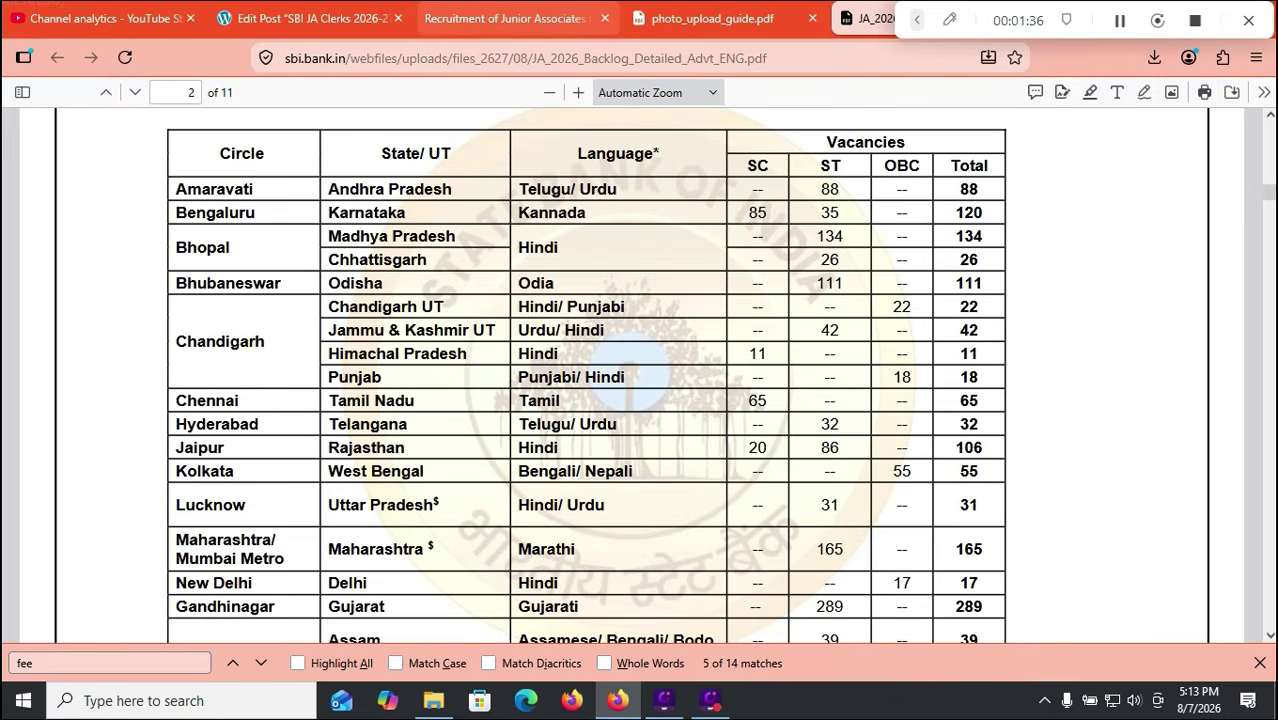
left_click(510, 18)
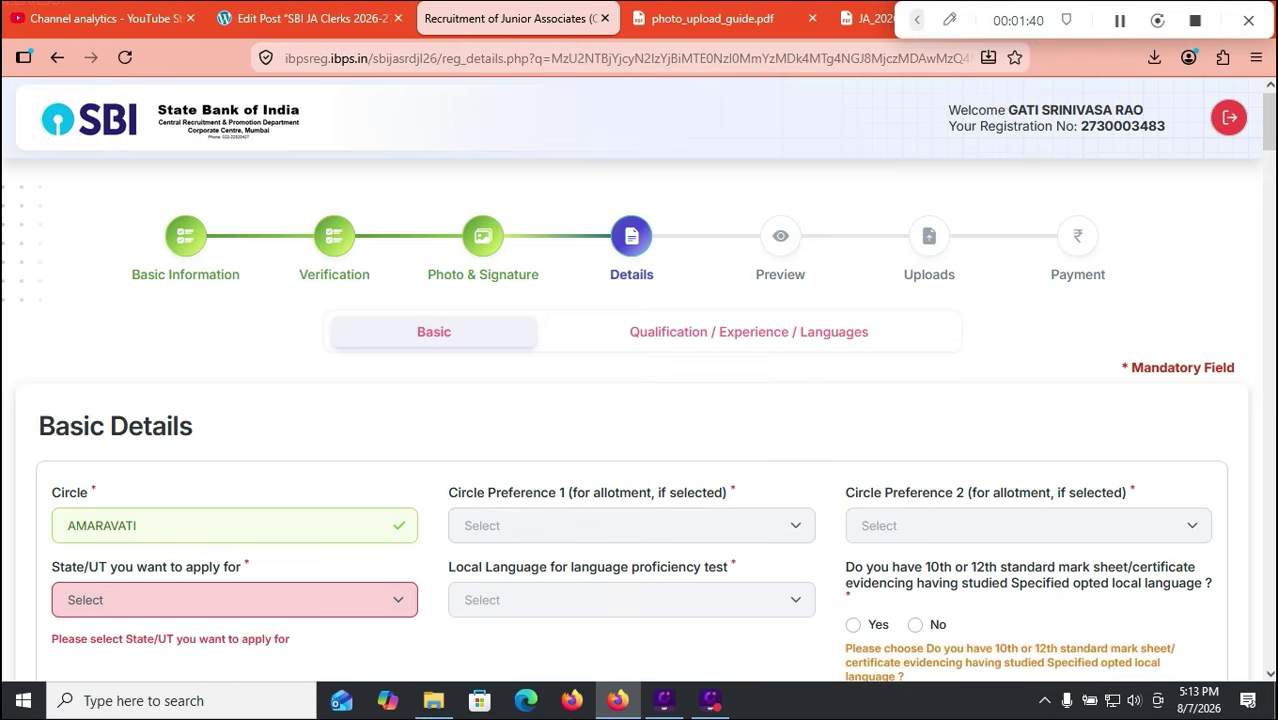
Step: Set the state to ANDHRA PRADESH and the local language to Telugu
scroll(640, 400, "down", 2)
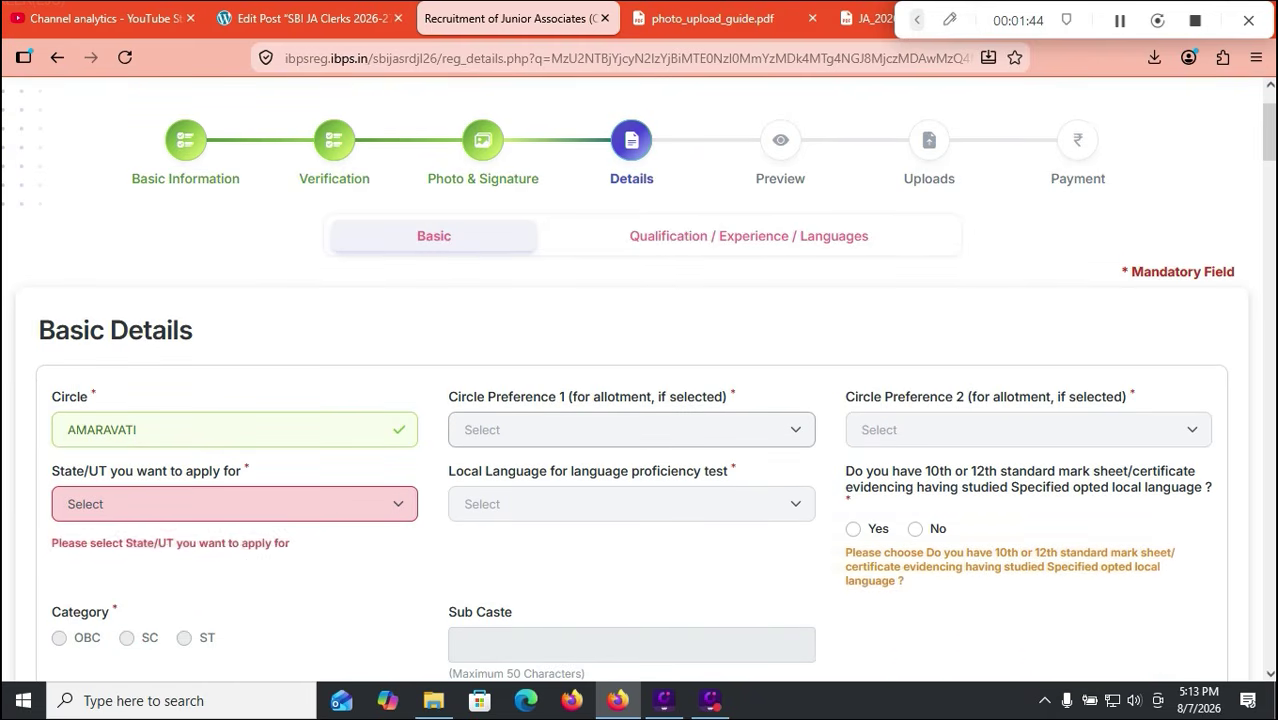
left_click(234, 504)
left_click(114, 562)
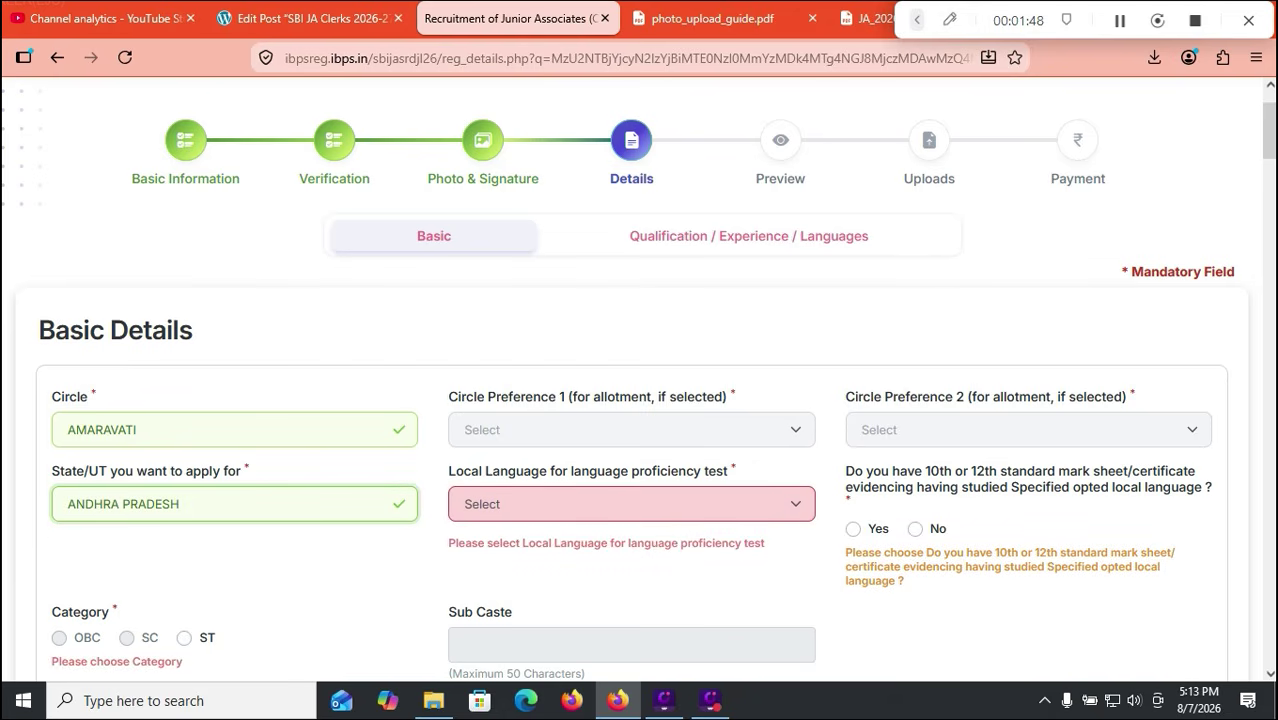
left_click(631, 504)
left_click(480, 561)
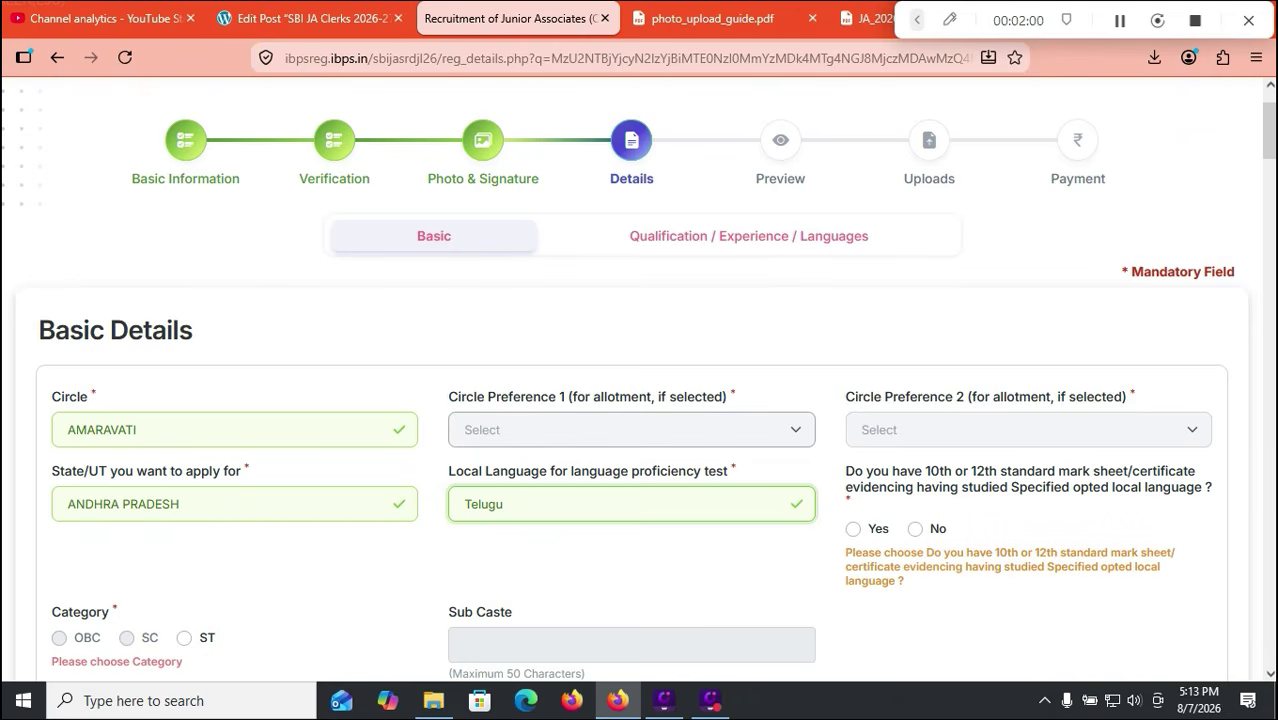
Step: Answer Yes to the local-language mark sheet, select ST category, and dismiss the category notice
scroll(642, 379, "down", 1)
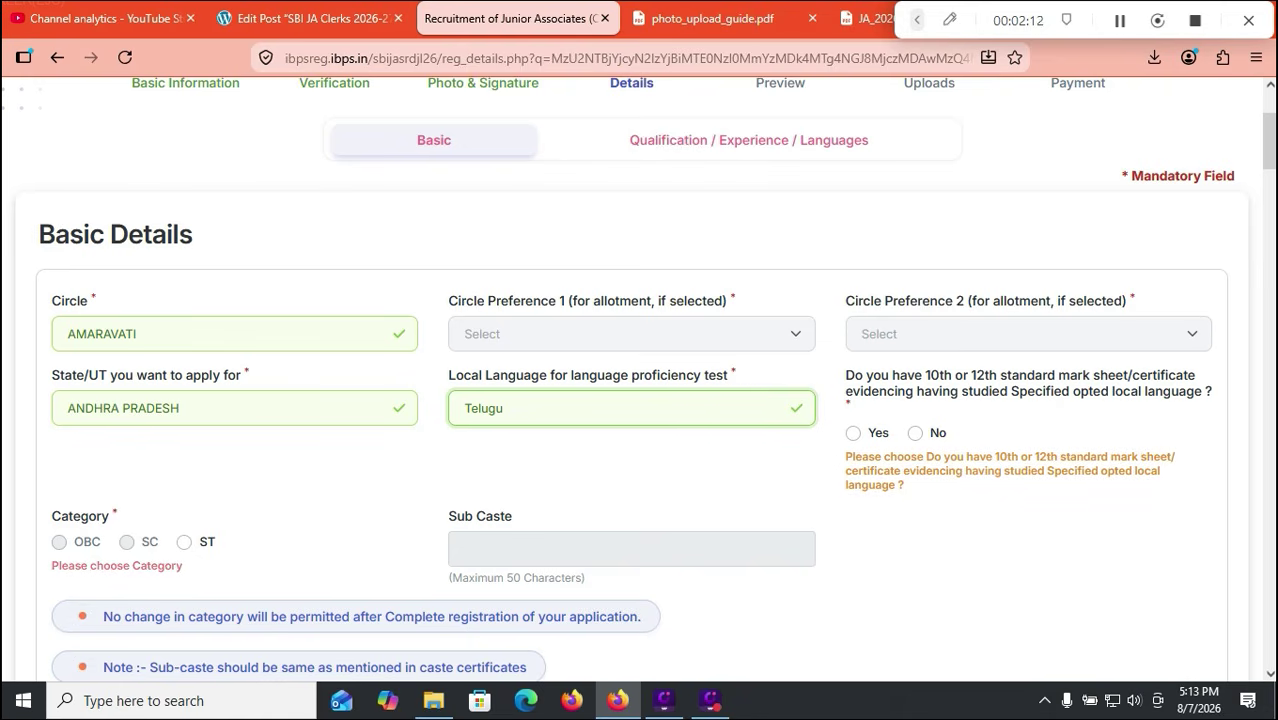
left_click(853, 433)
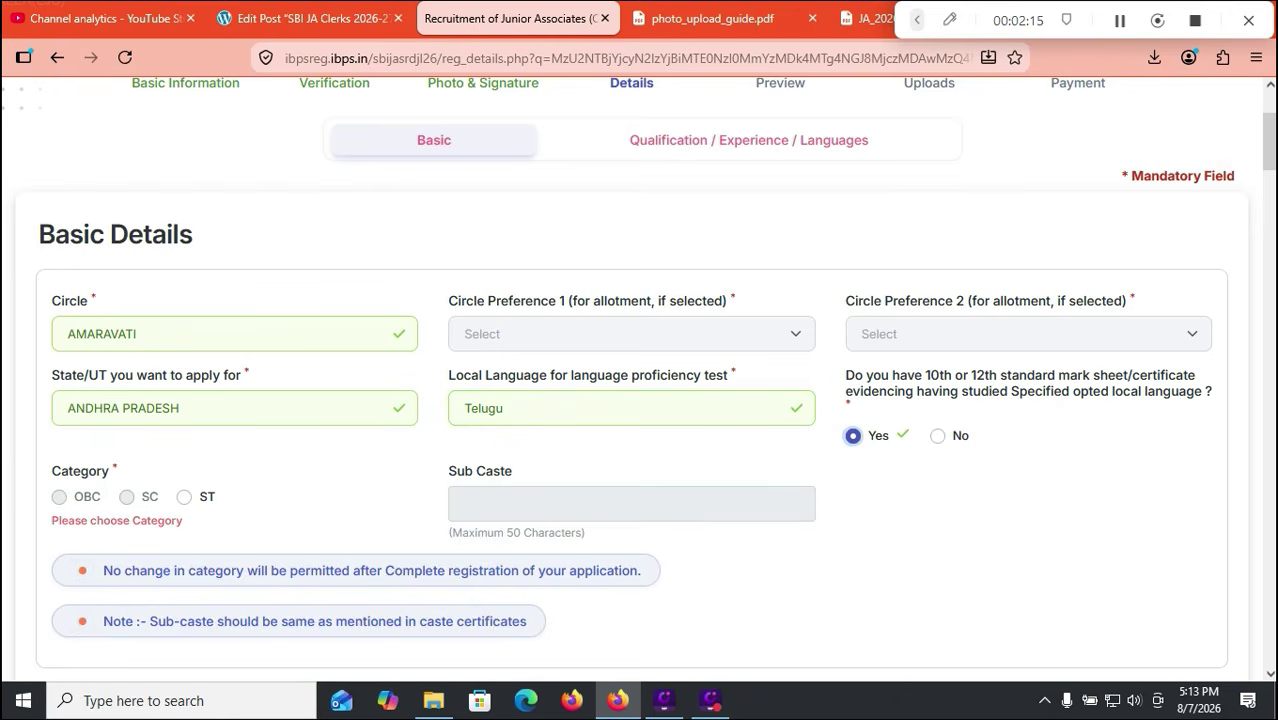
left_click(184, 497)
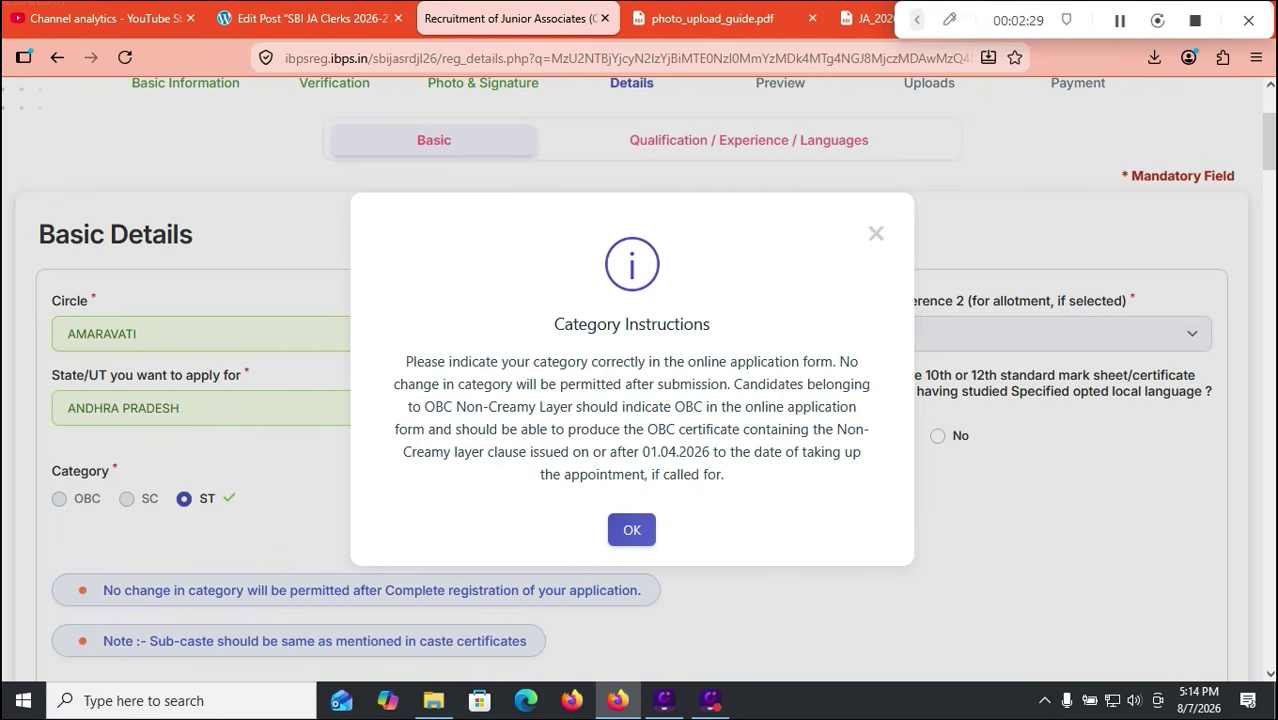
left_click(632, 530)
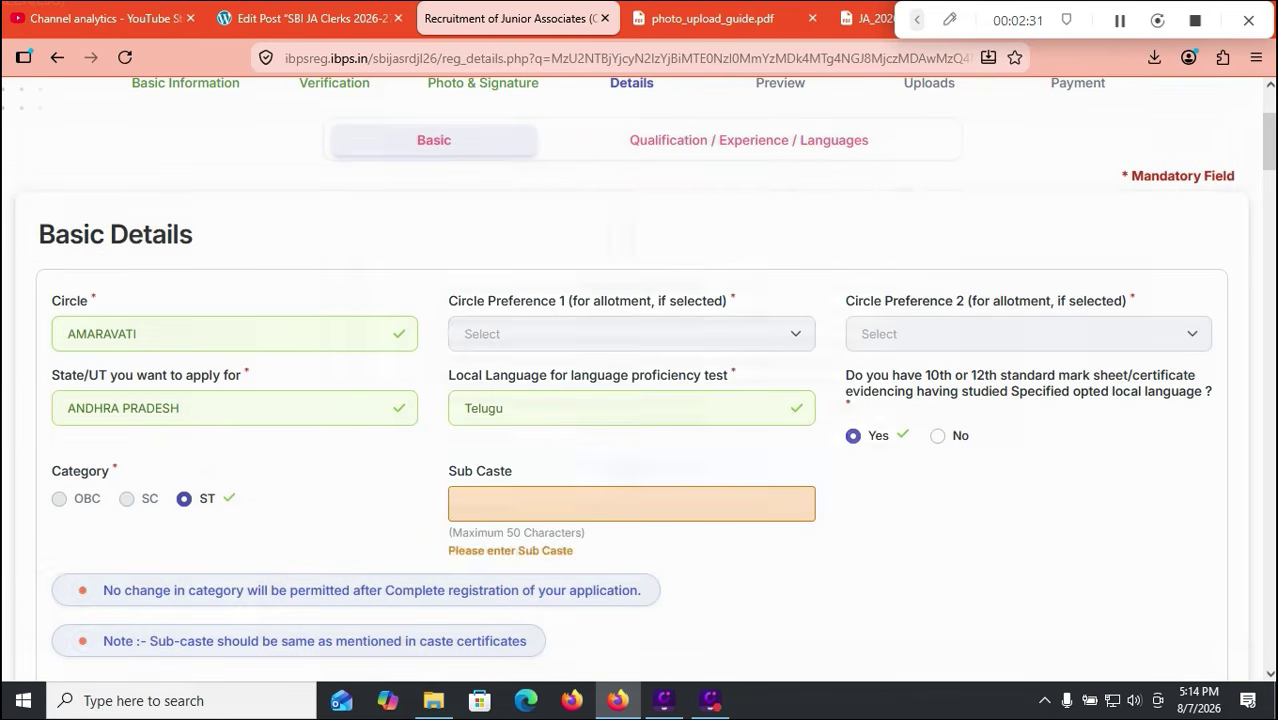
Step: Answer No to being a trained SBI apprentice
left_click(631, 504)
scroll(638, 400, "down", 1)
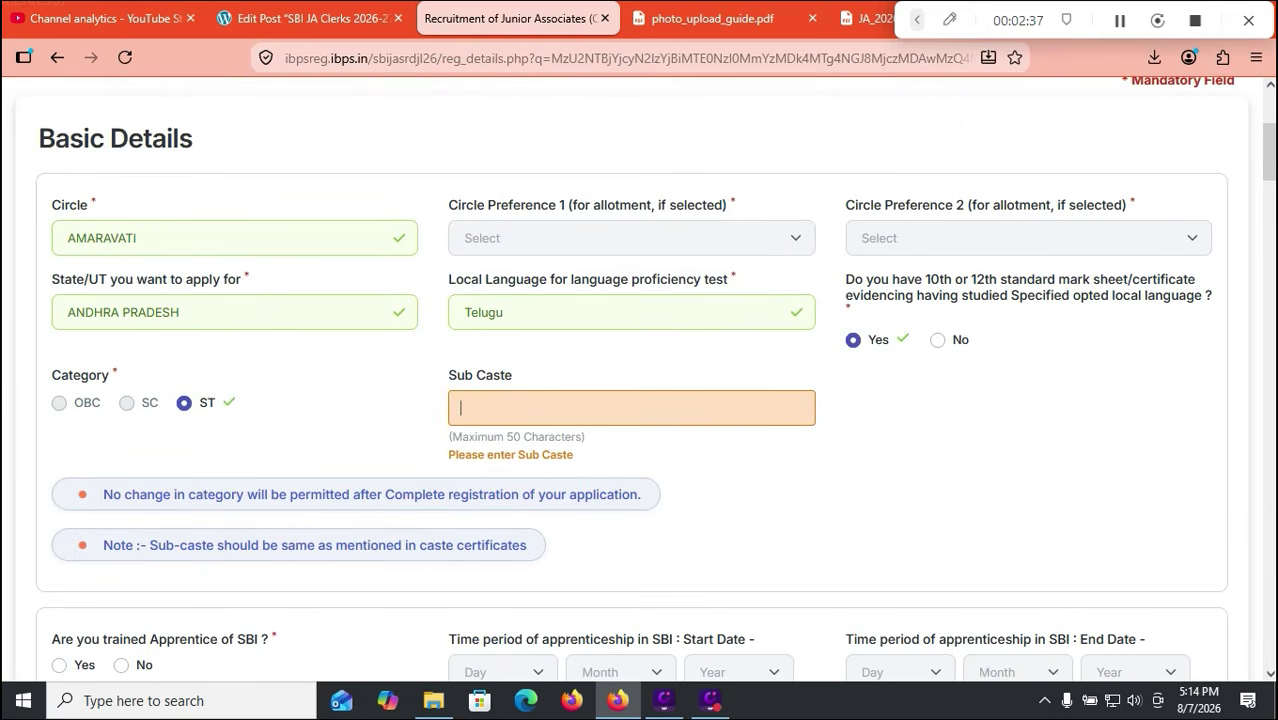
scroll(638, 400, "down", 1)
scroll(638, 400, "down", 1)
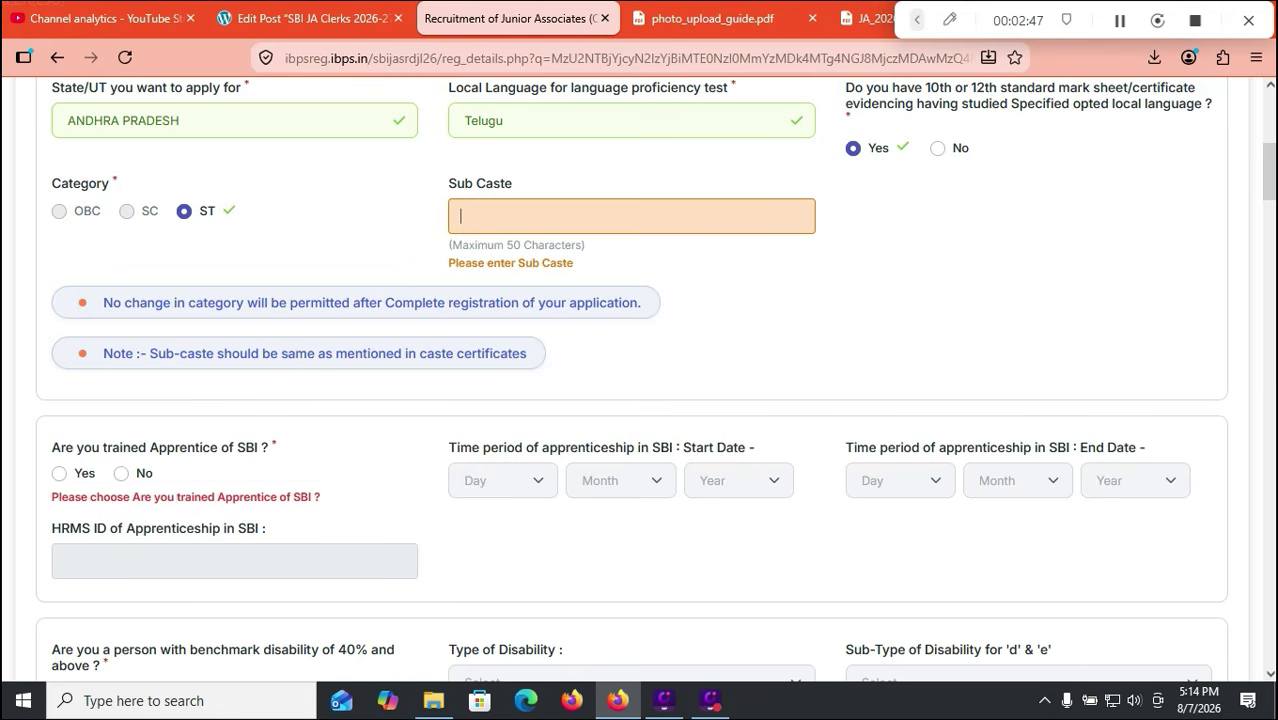
left_click(121, 474)
Step: Answer No to the 40% benchmark disability and writing-difficulty disability questions
scroll(655, 380, "down", 3)
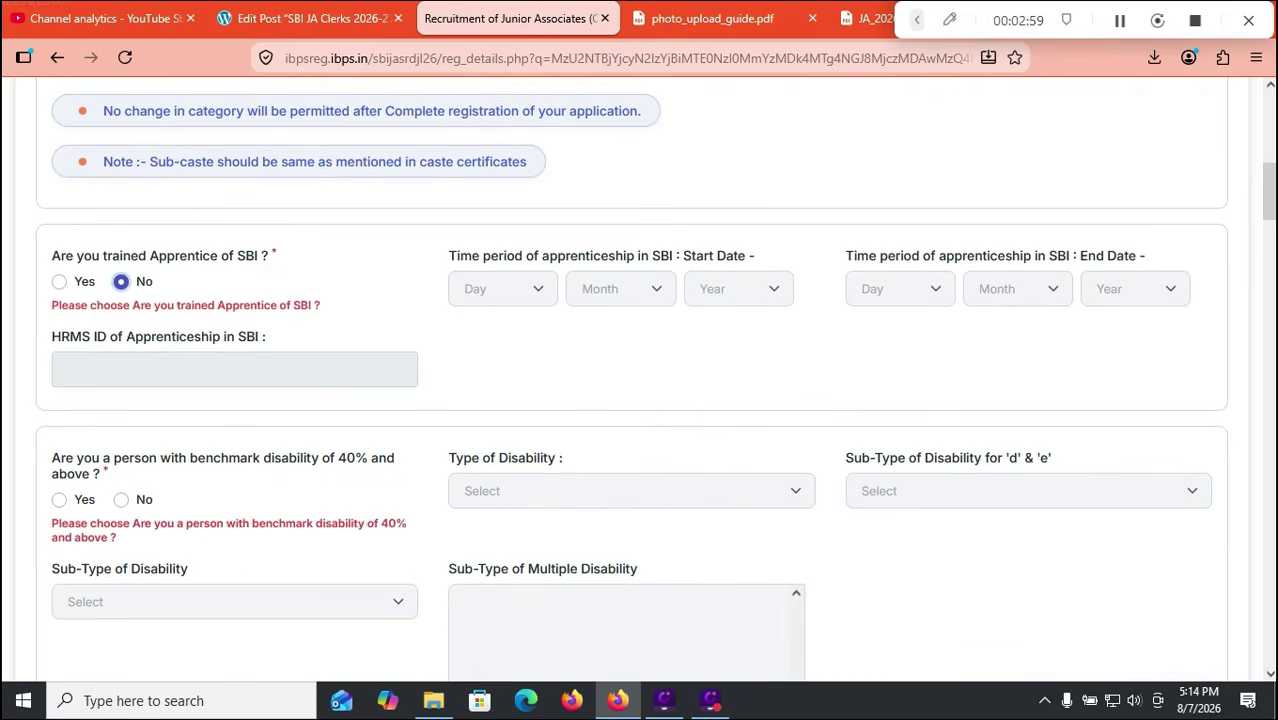
scroll(121, 403, "down", 2)
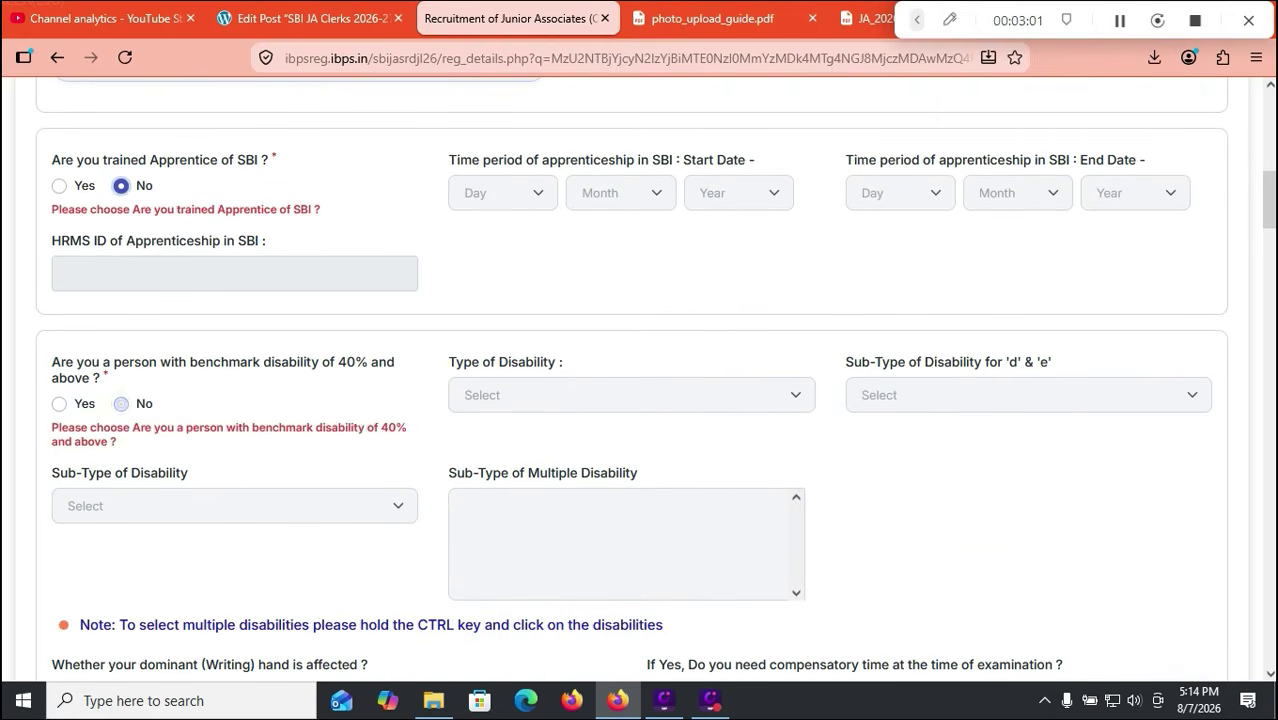
left_click(121, 403)
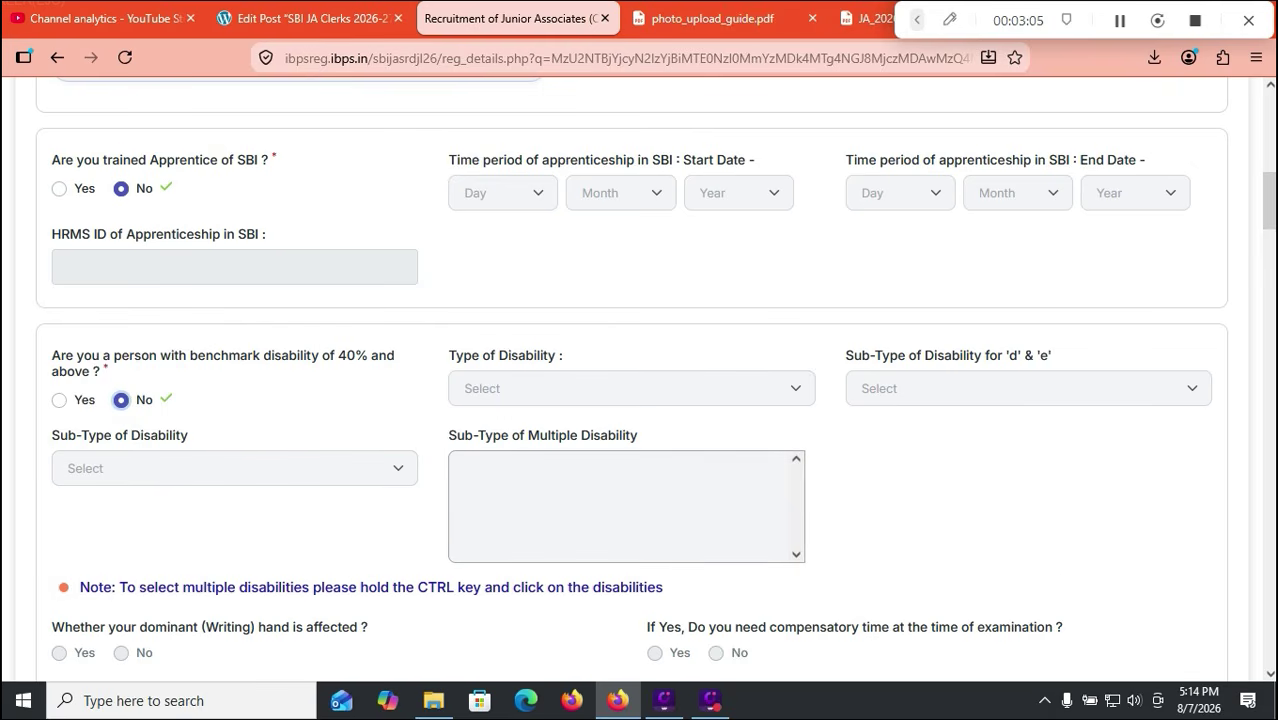
scroll(640, 380, "down", 5)
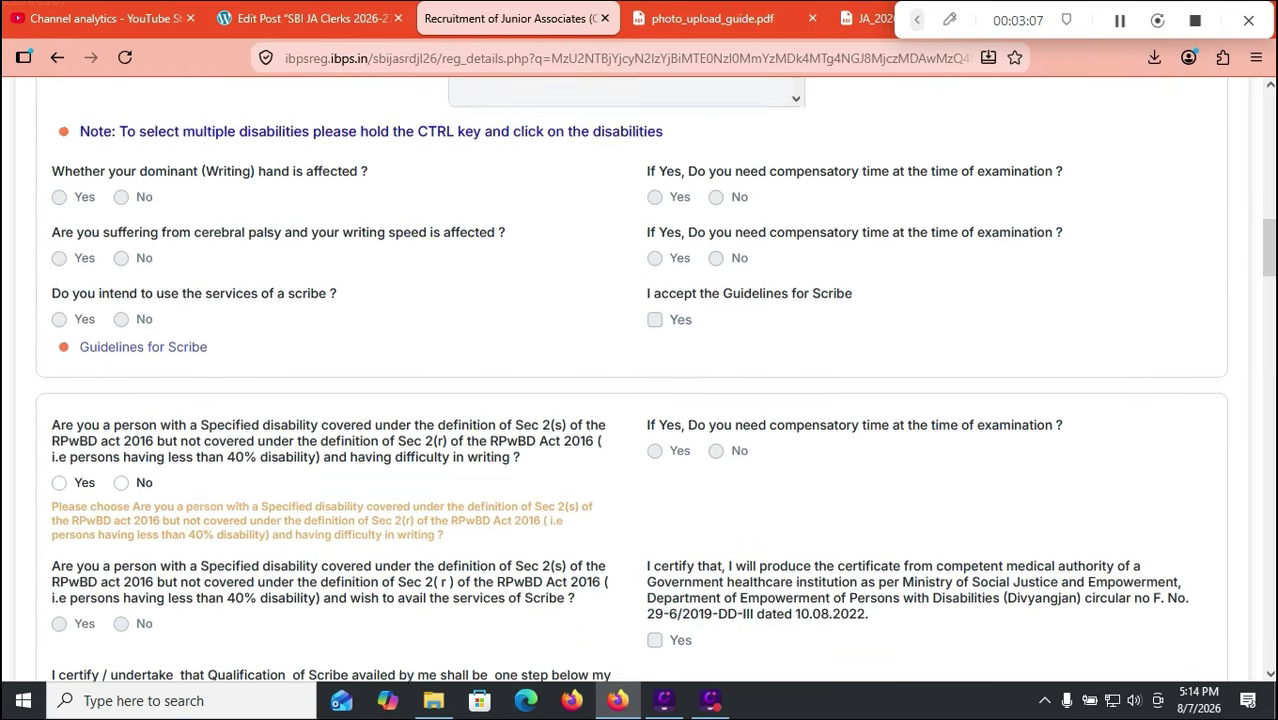
left_click(121, 459)
scroll(121, 459, "down", 5)
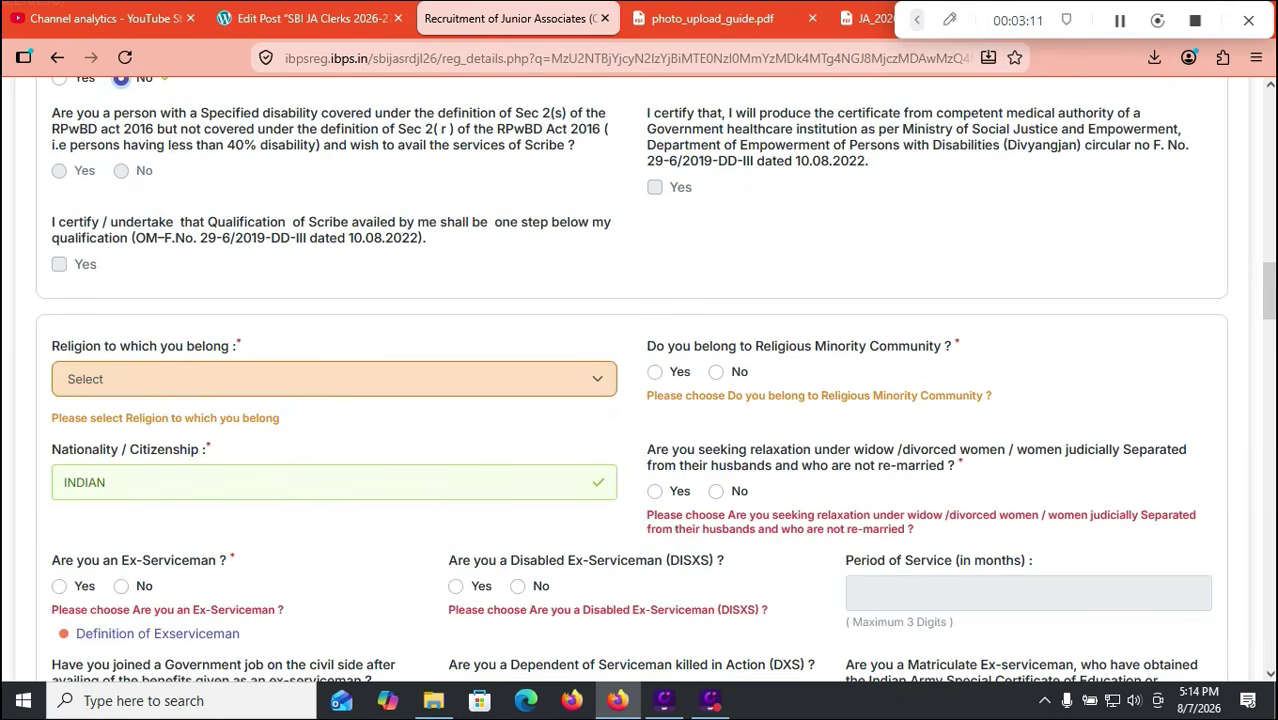
Step: Set religion to Hindu and answer No to minority community and widow/divorcee relaxation
left_click(570, 380)
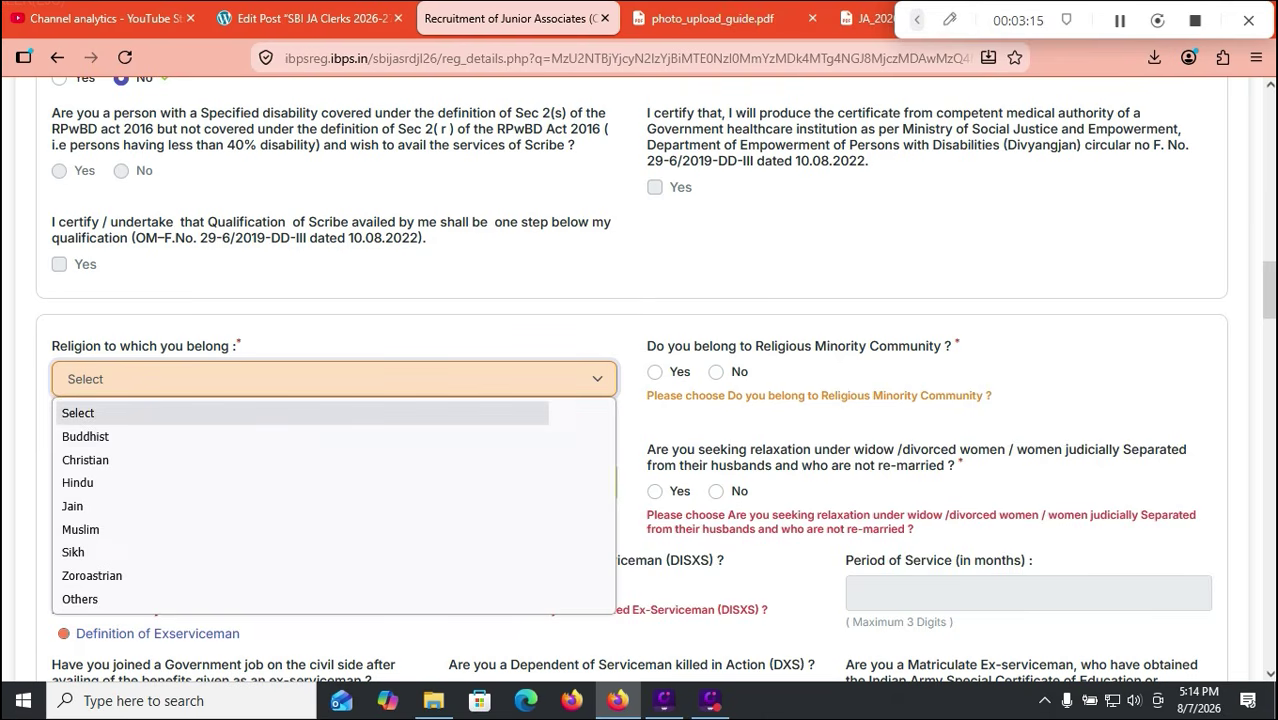
left_click(430, 330)
left_click(430, 330)
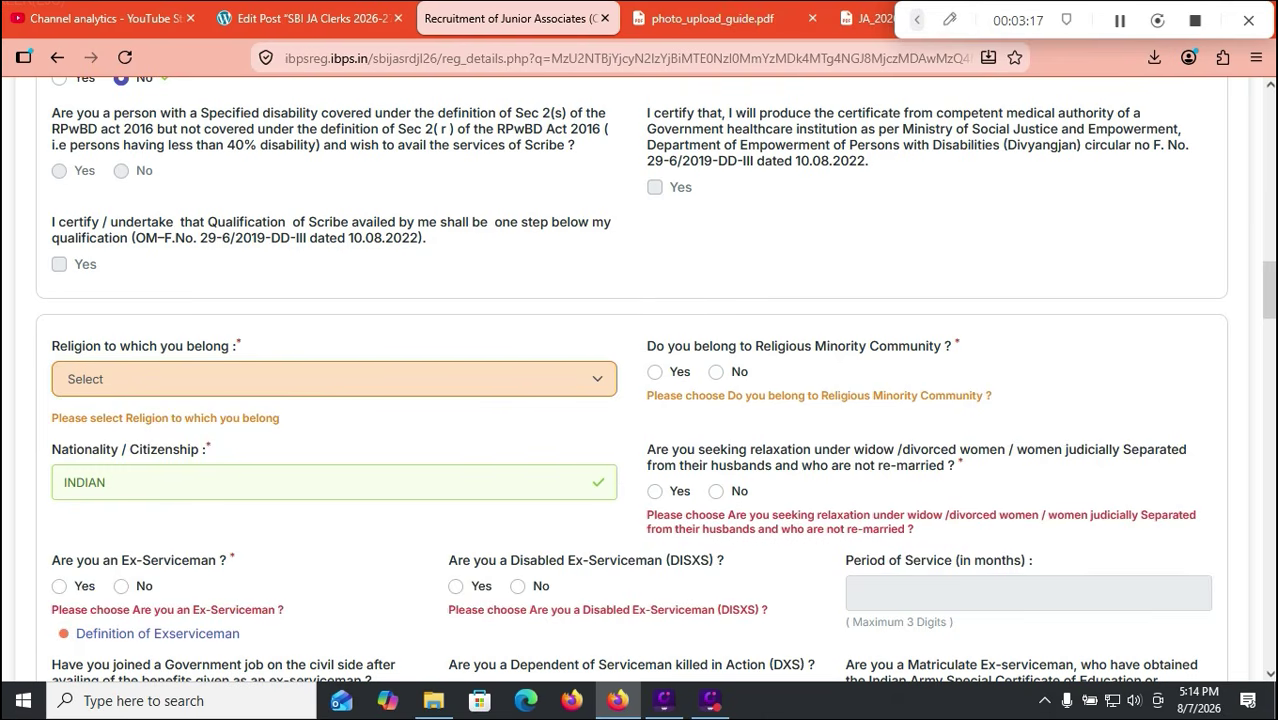
left_click(334, 380)
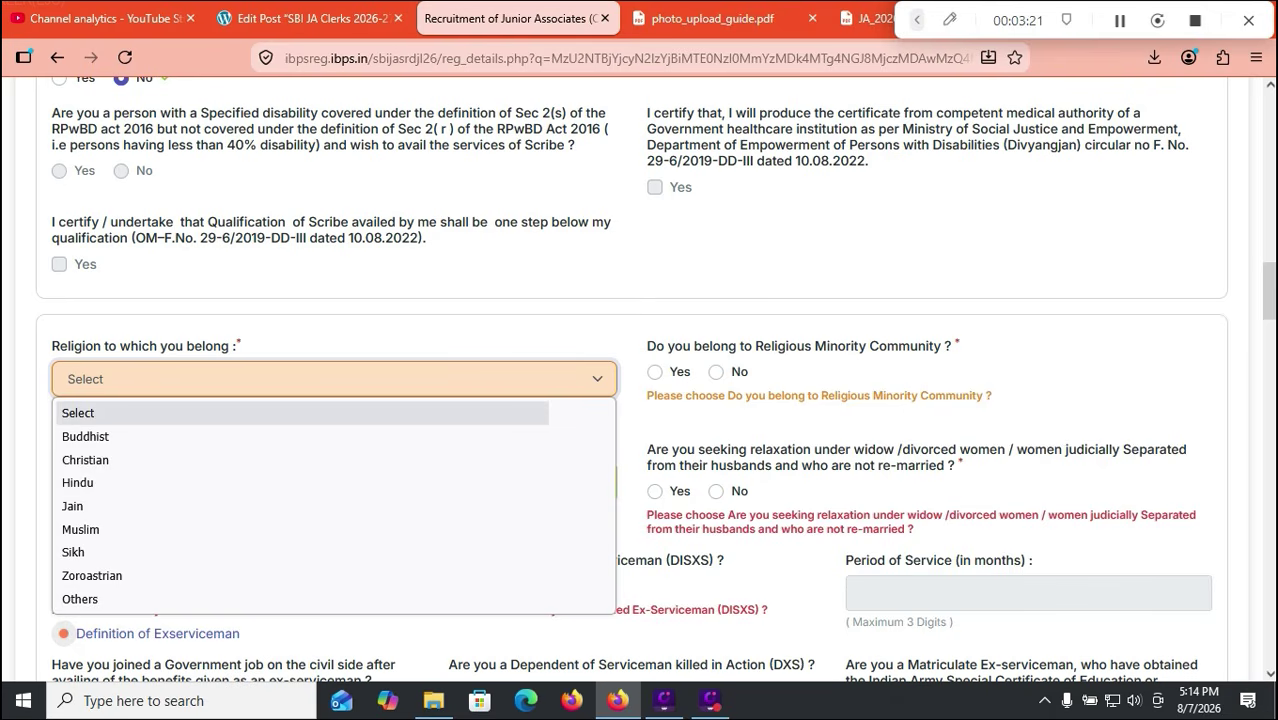
left_click(150, 483)
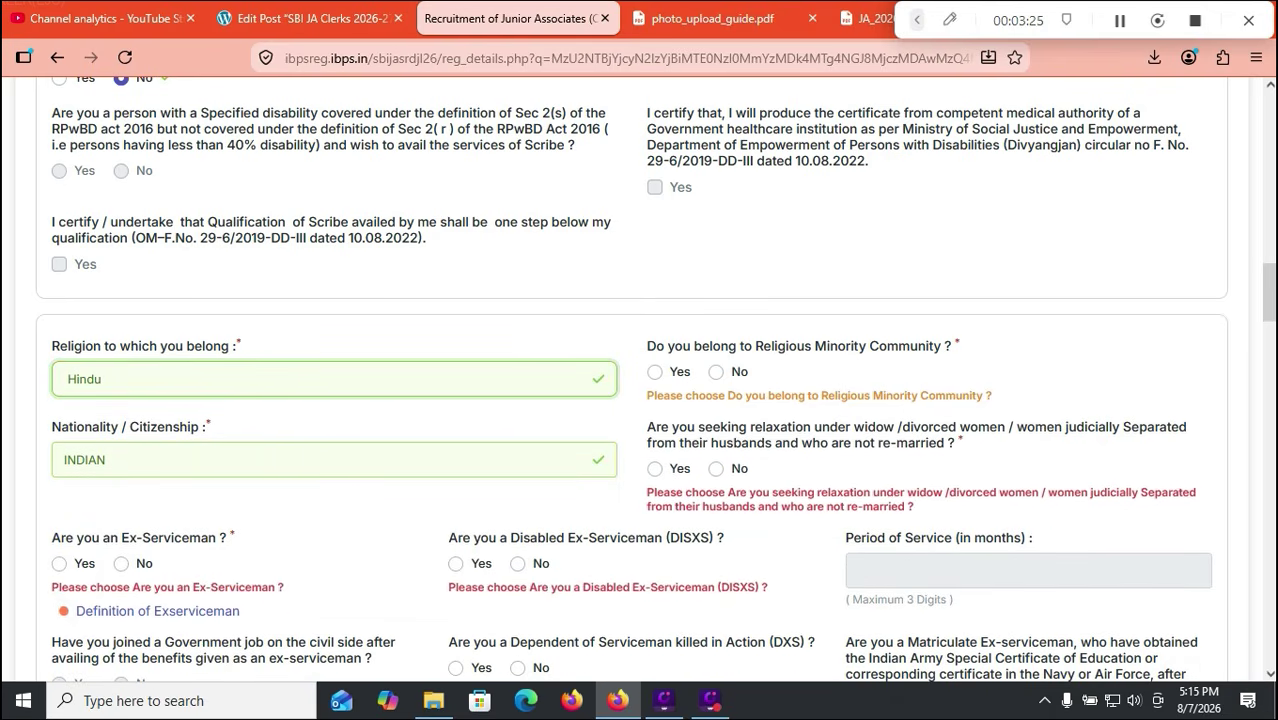
left_click(716, 372)
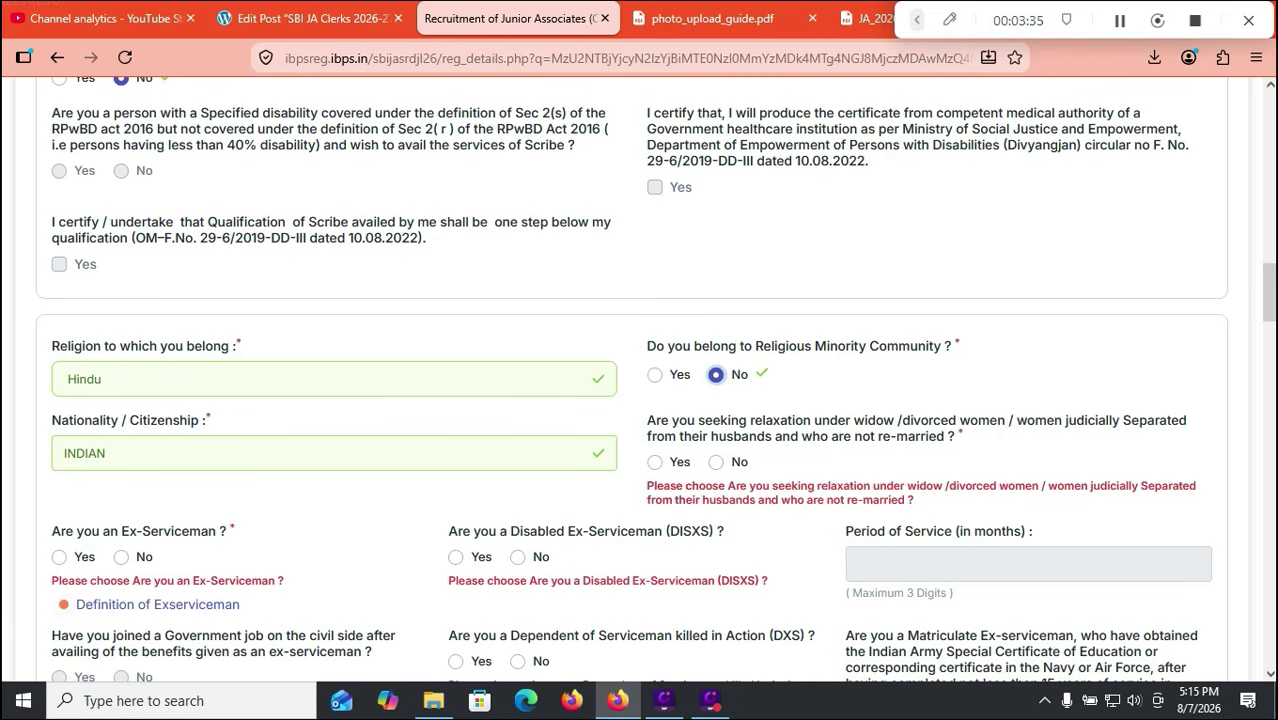
left_click(716, 462)
Step: Answer No to Ex-Serviceman, DISXS, DXS, earlier SBI employment and current SBI clerical work
scroll(631, 379, "down", 1)
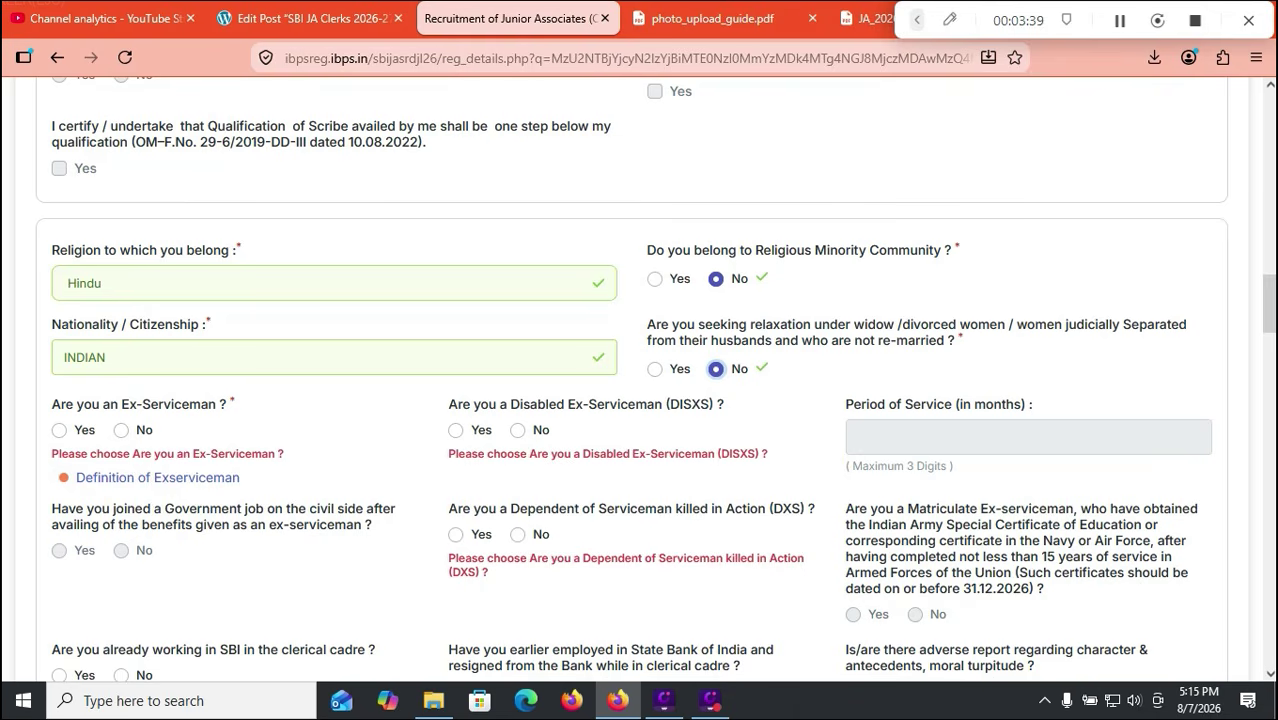
left_click(121, 430)
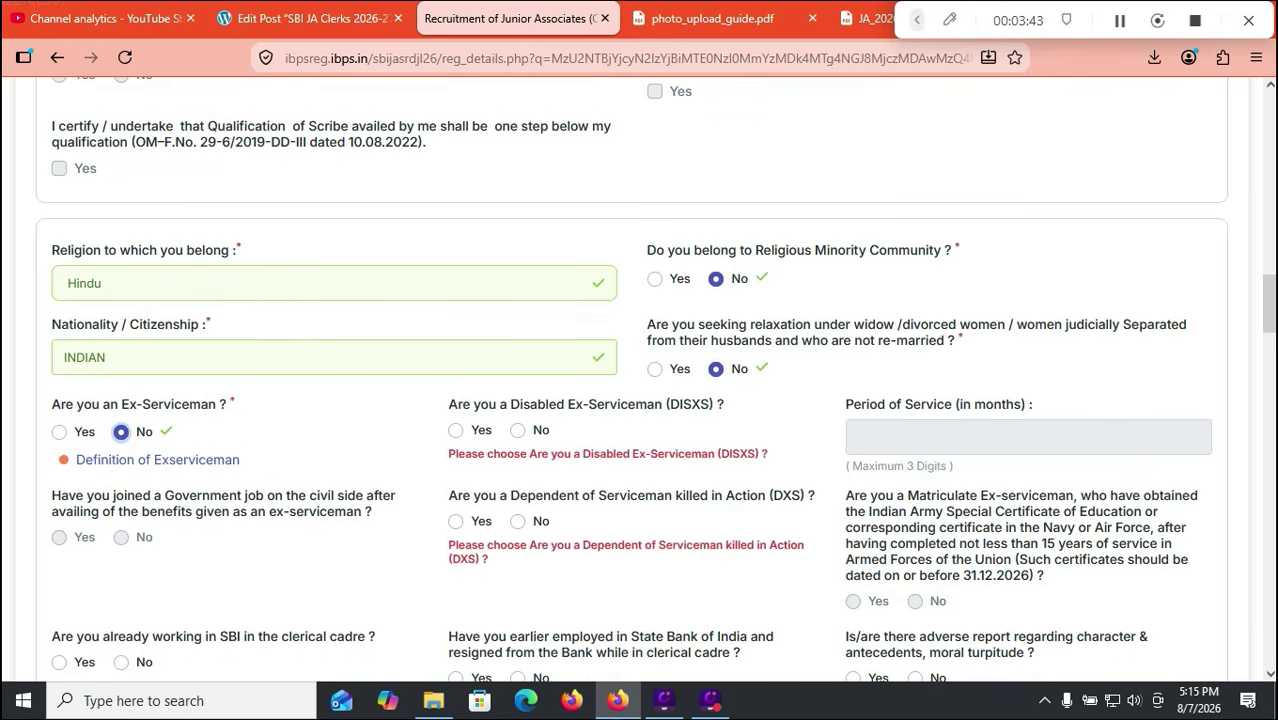
left_click(517, 430)
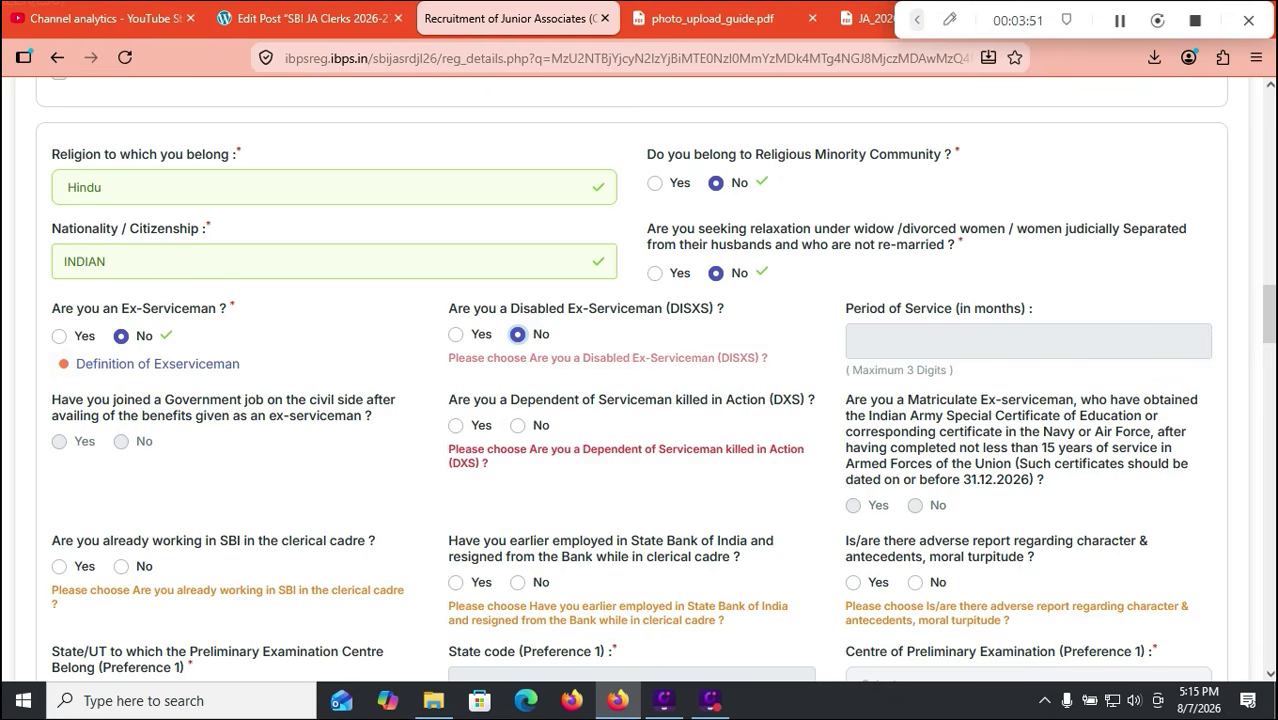
left_click(517, 426)
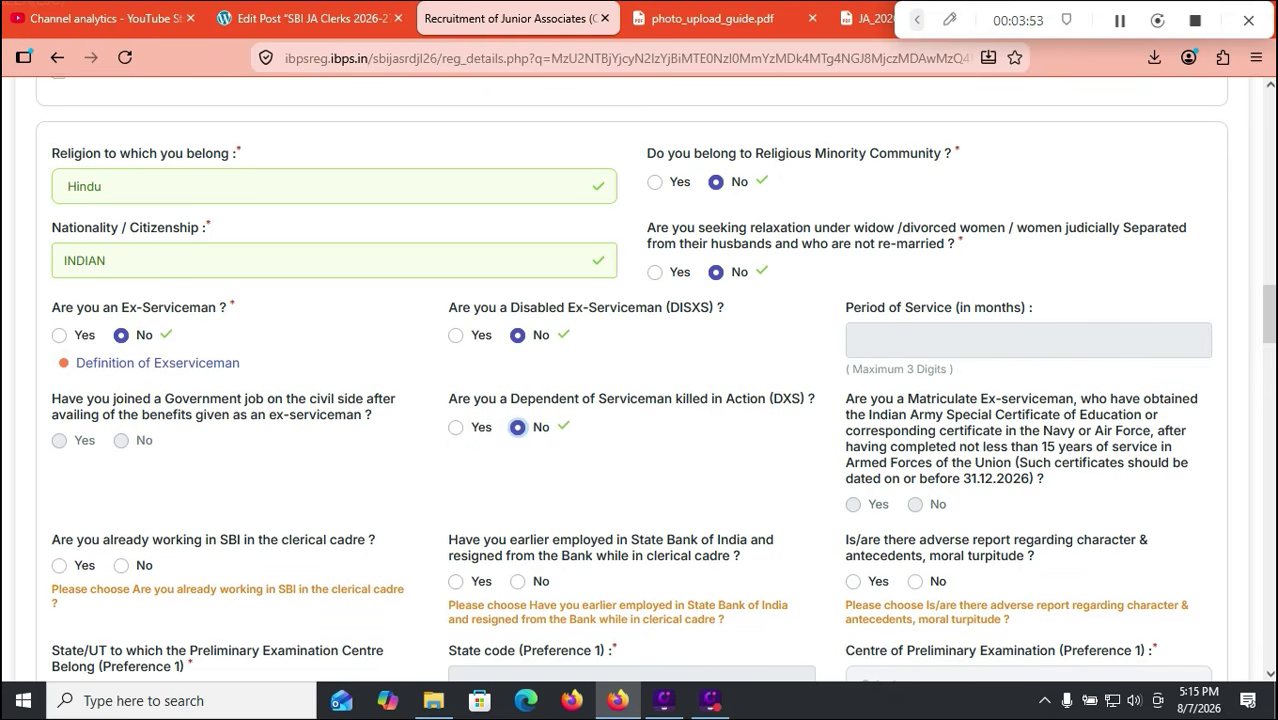
scroll(640, 380, "down", 2)
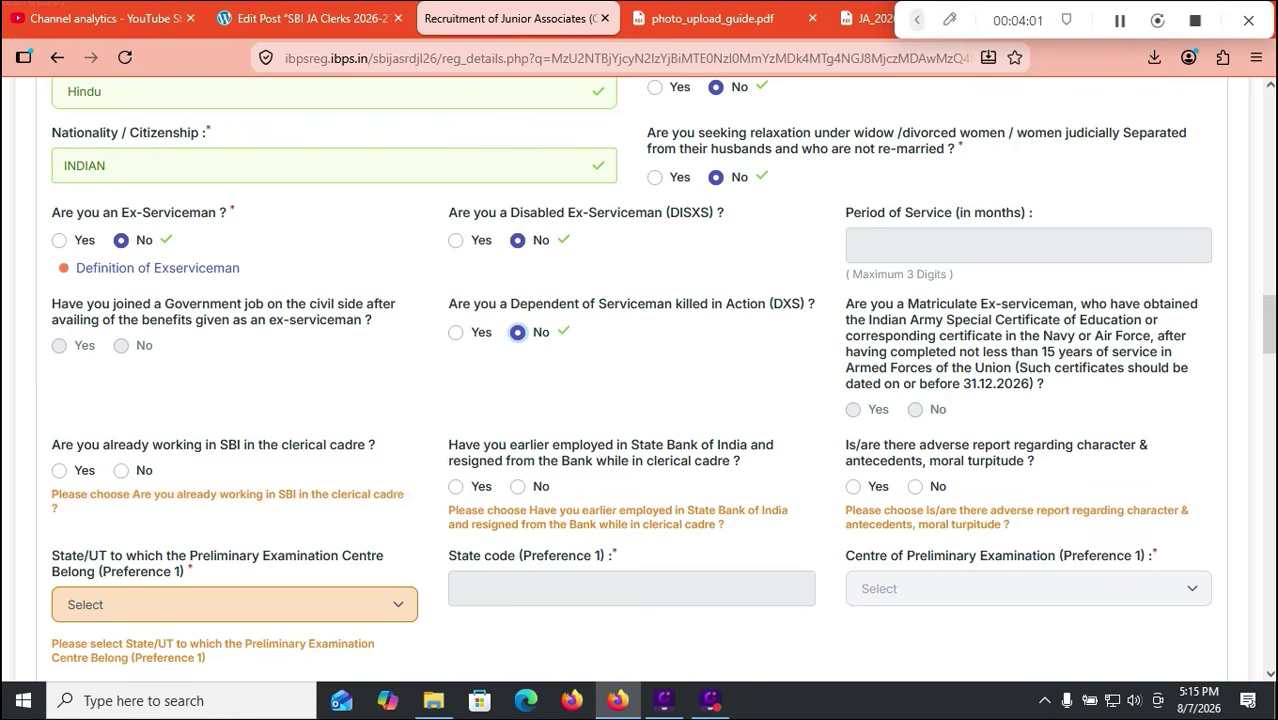
left_click(517, 486)
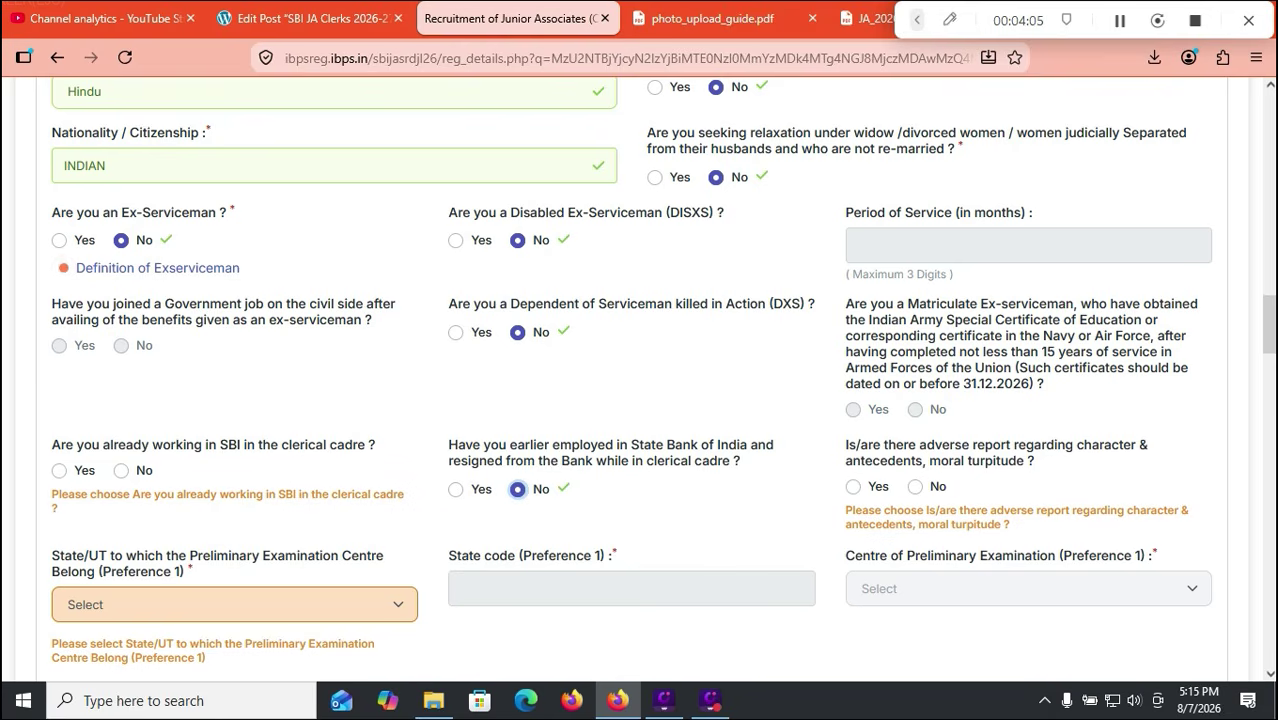
left_click(121, 470)
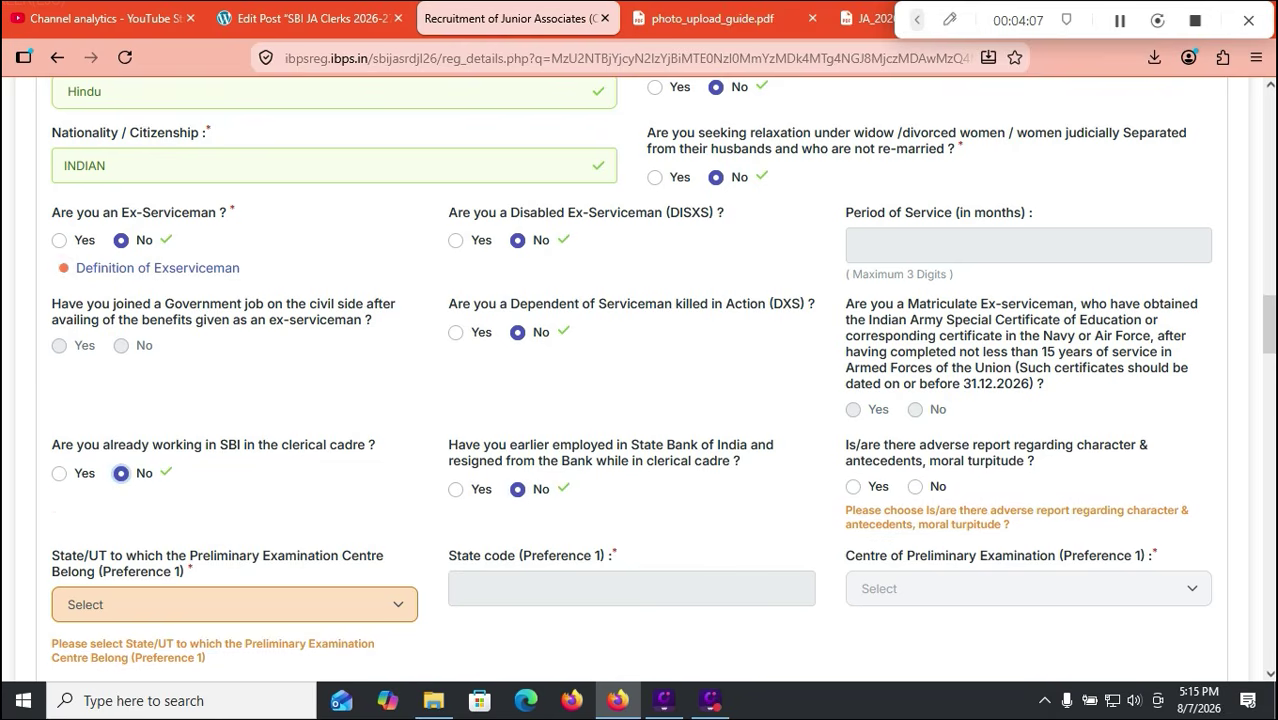
scroll(640, 380, "down", 2)
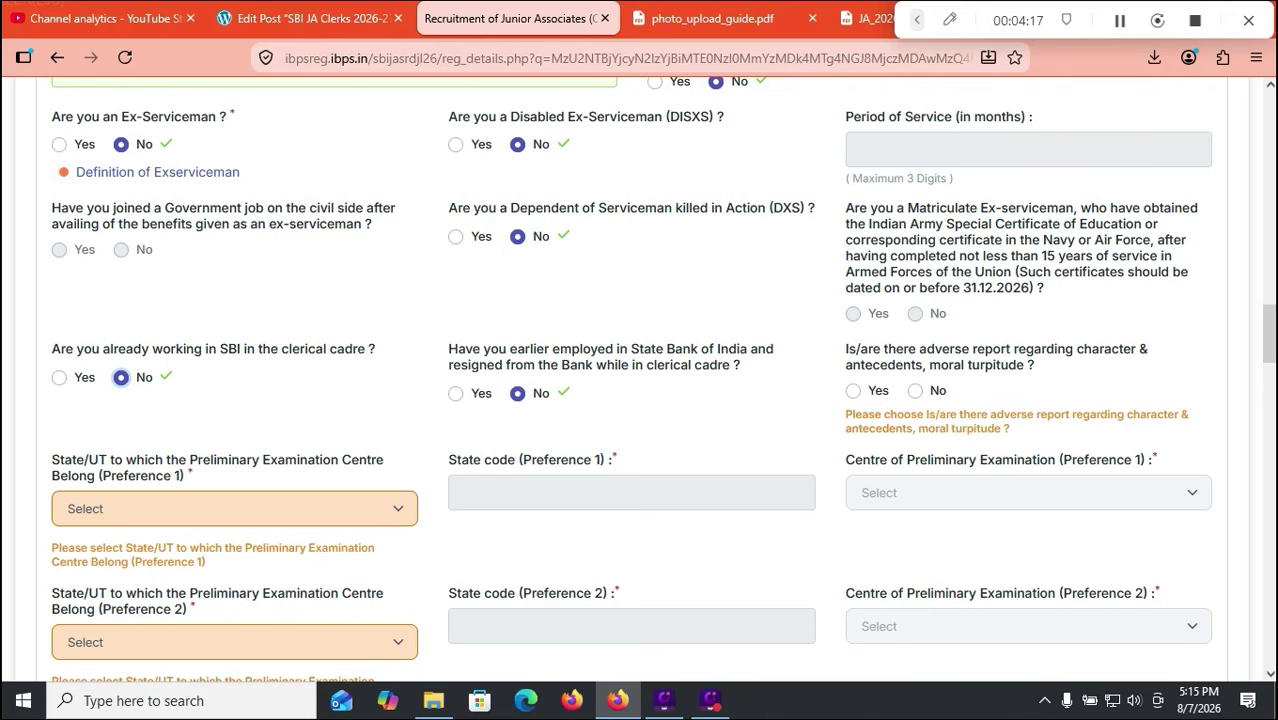
Step: Answer No to adverse character report and set Hyderabad as first preliminary exam centre
left_click(914, 390)
scroll(662, 381, "down", 2)
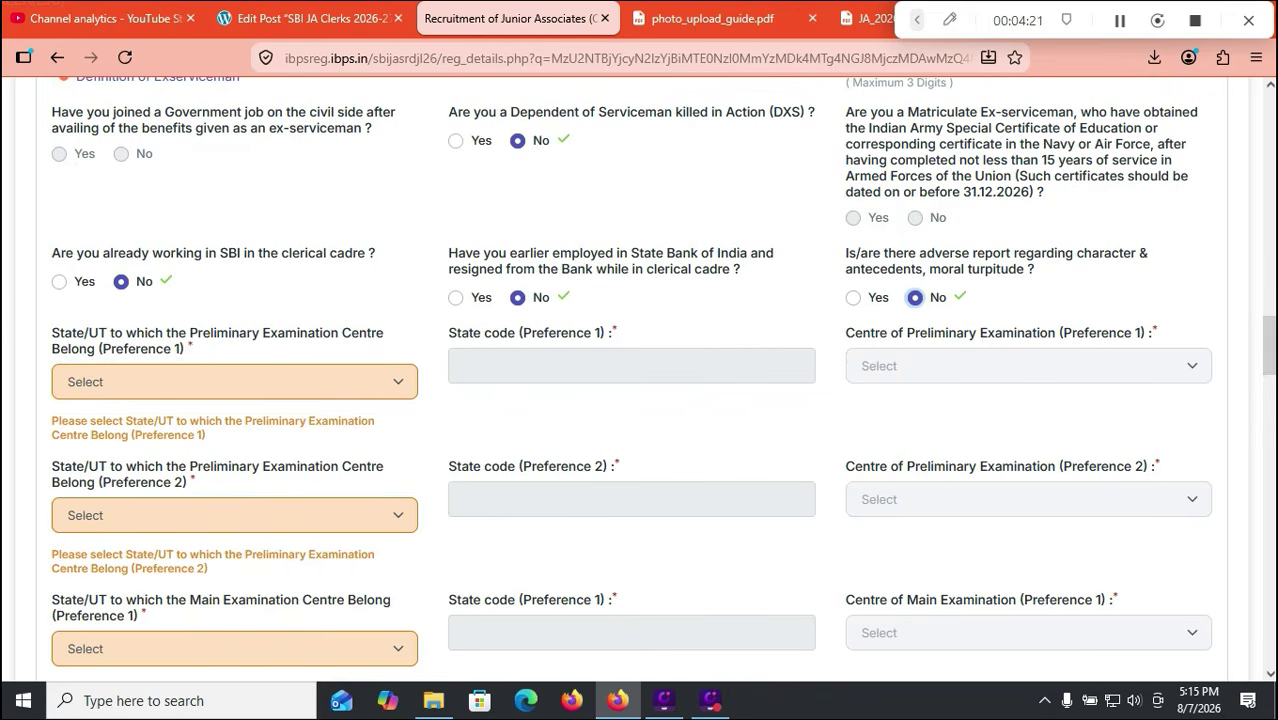
left_click(234, 381)
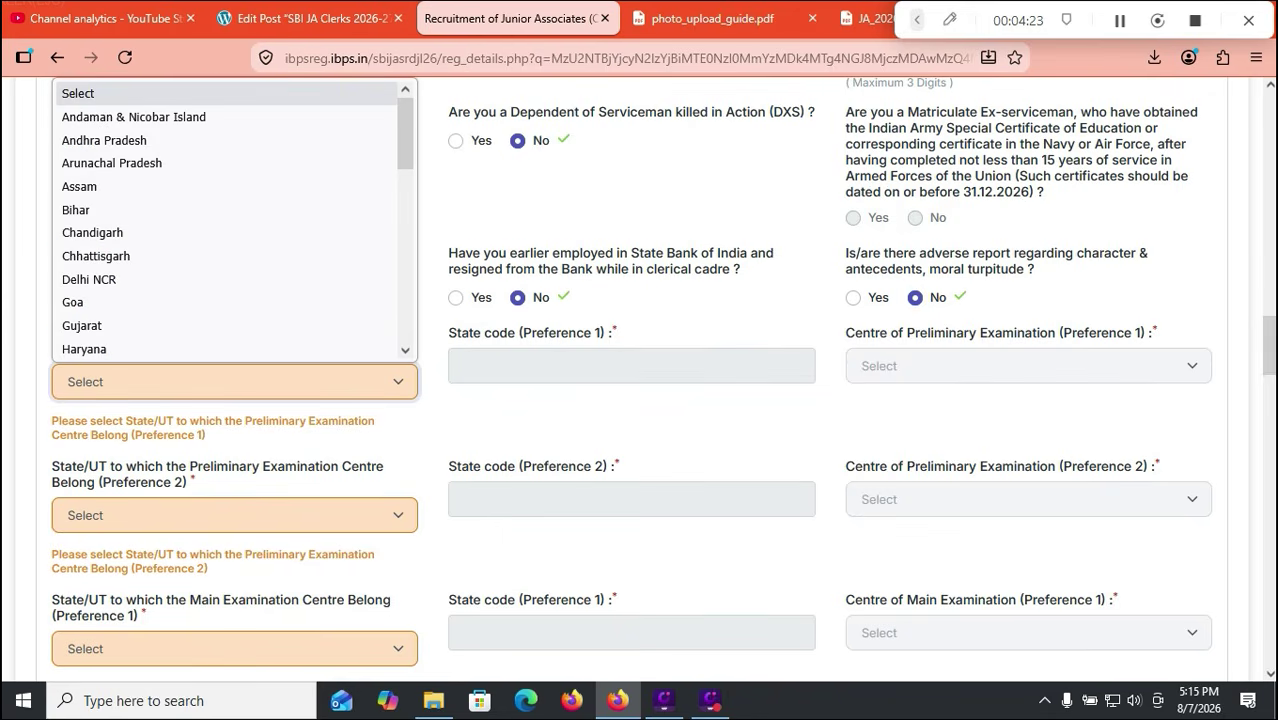
left_click(104, 140)
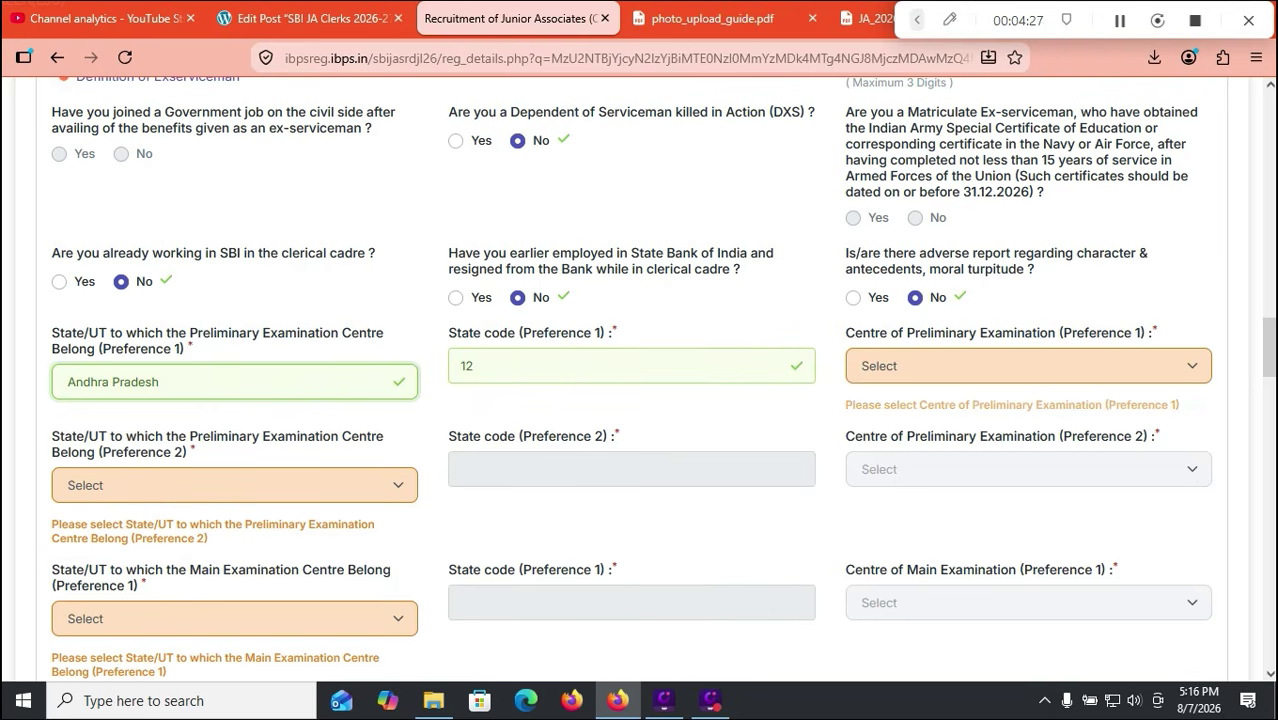
left_click(1028, 366)
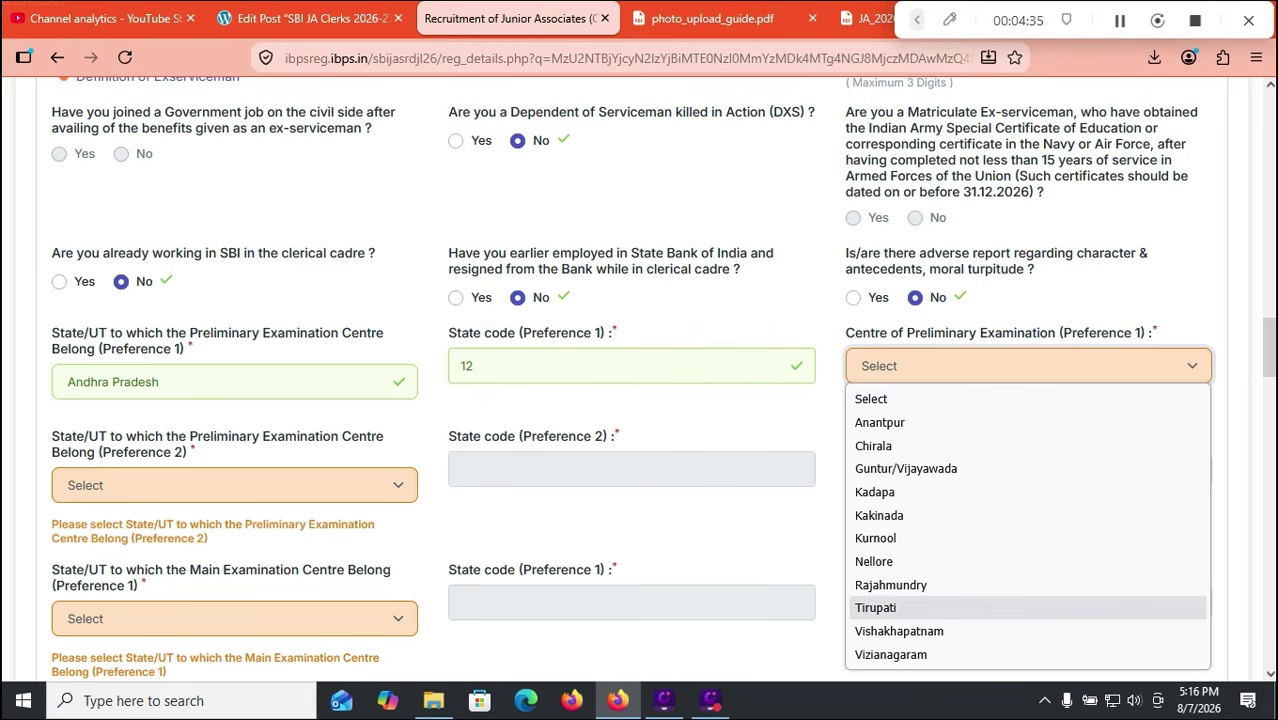
left_click(234, 382)
left_click(234, 382)
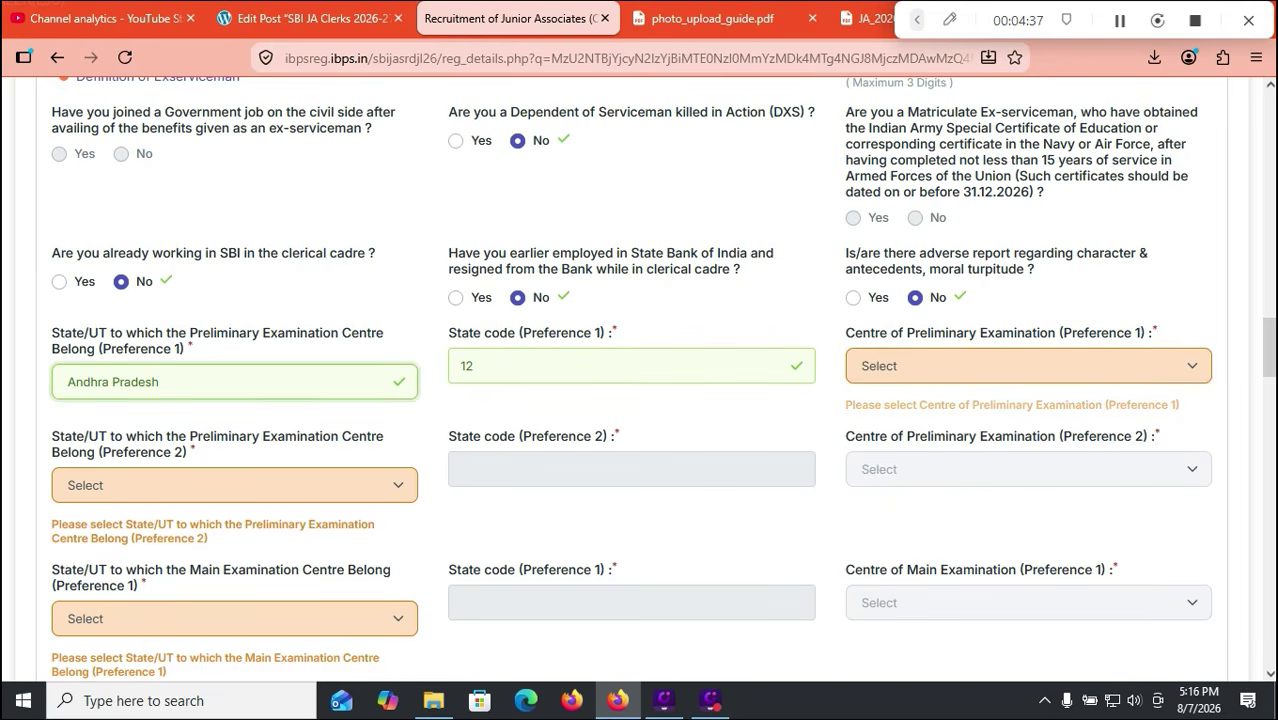
left_click(234, 382)
scroll(230, 220, "down", 6)
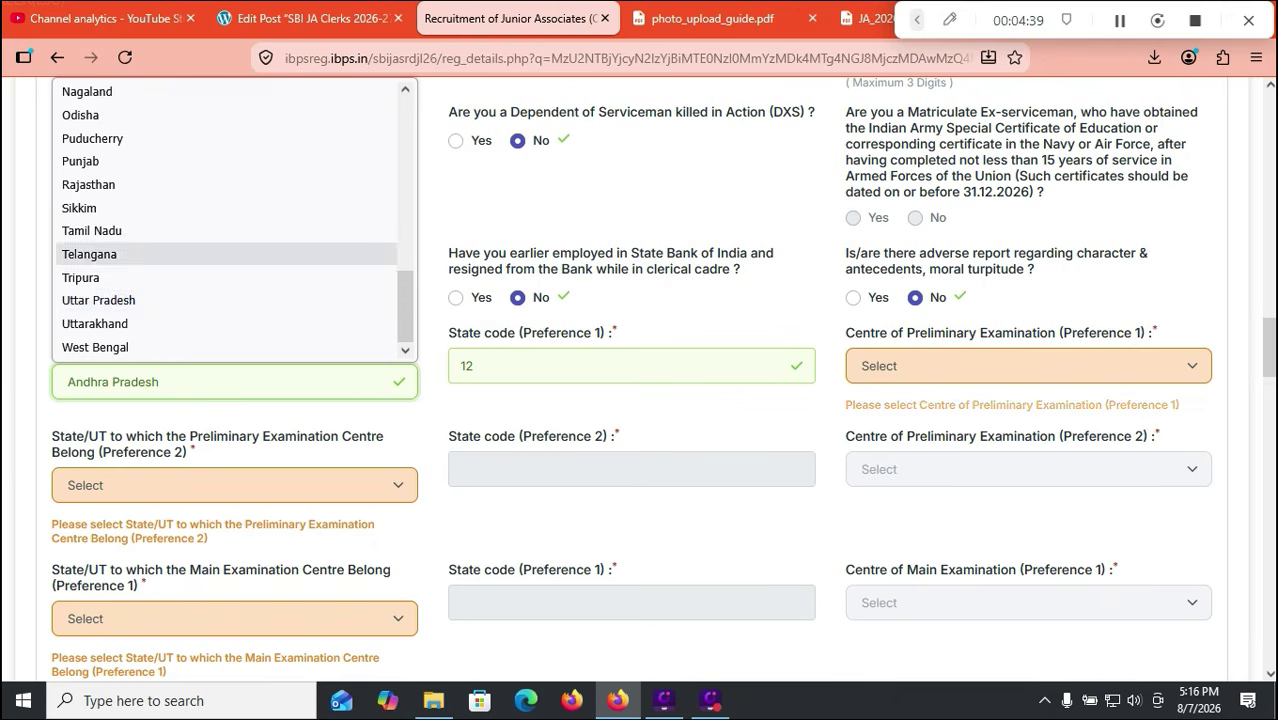
key("Escape")
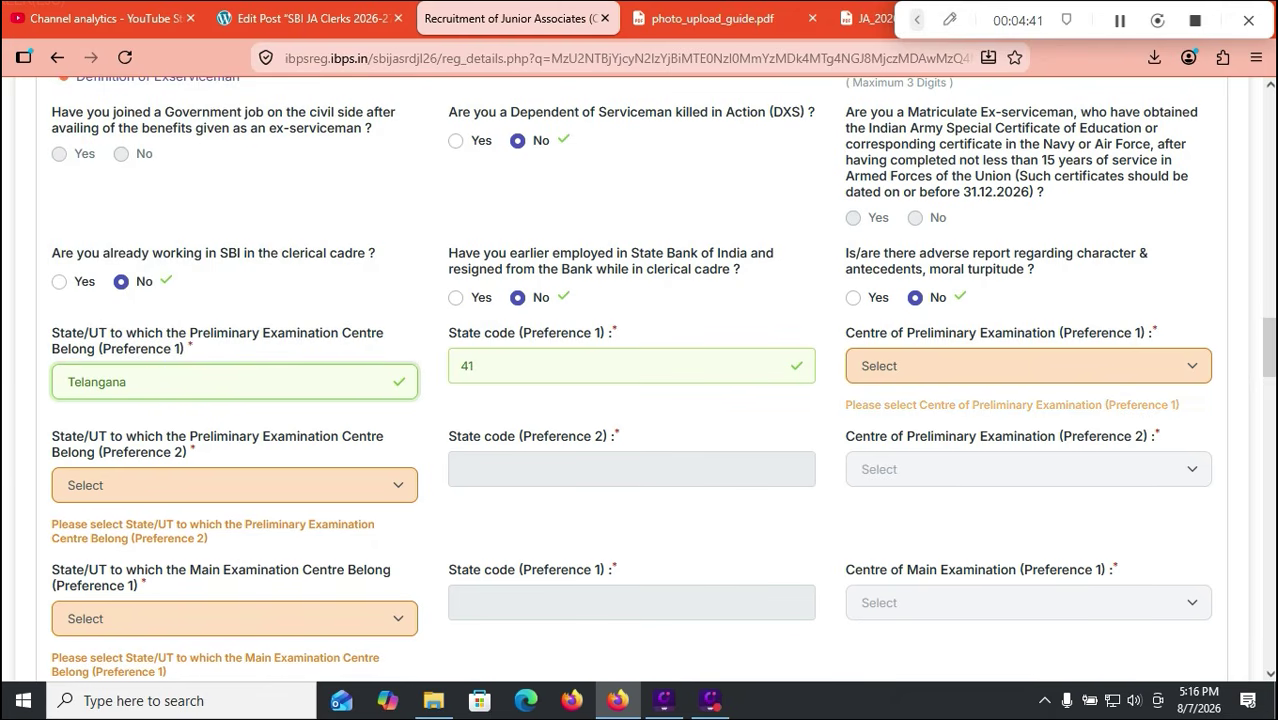
left_click(1028, 366)
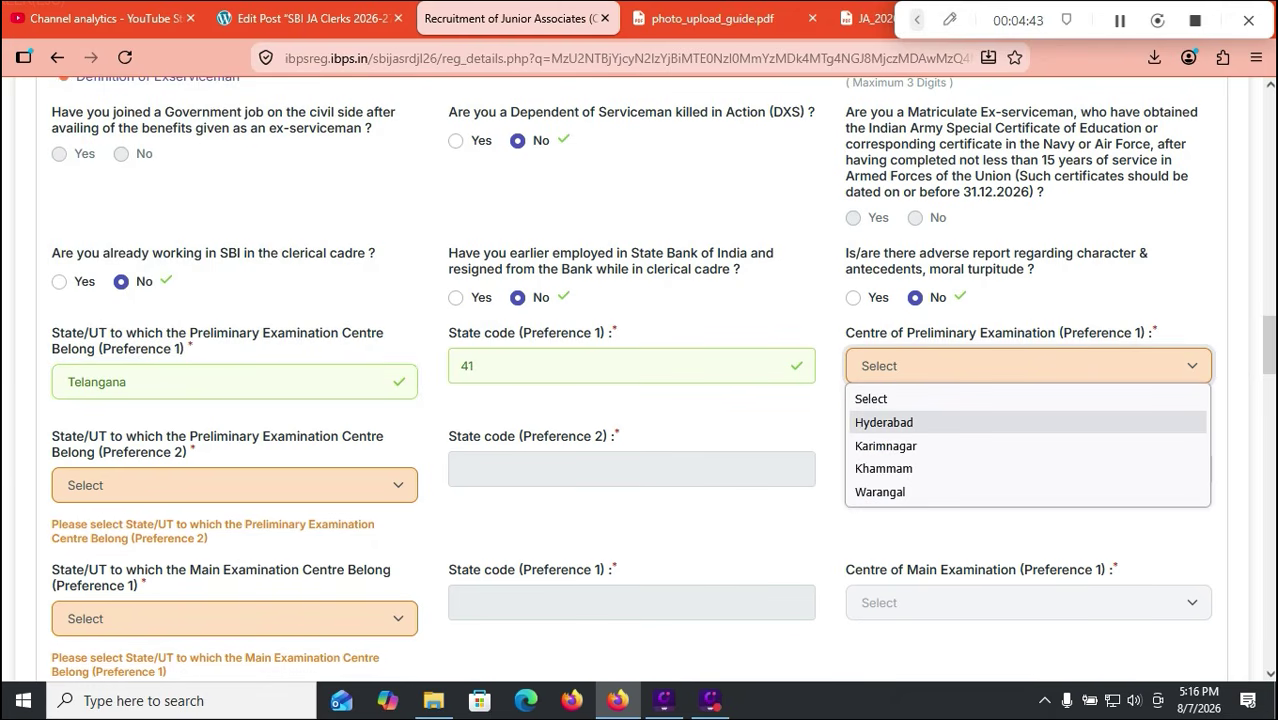
left_click(884, 422)
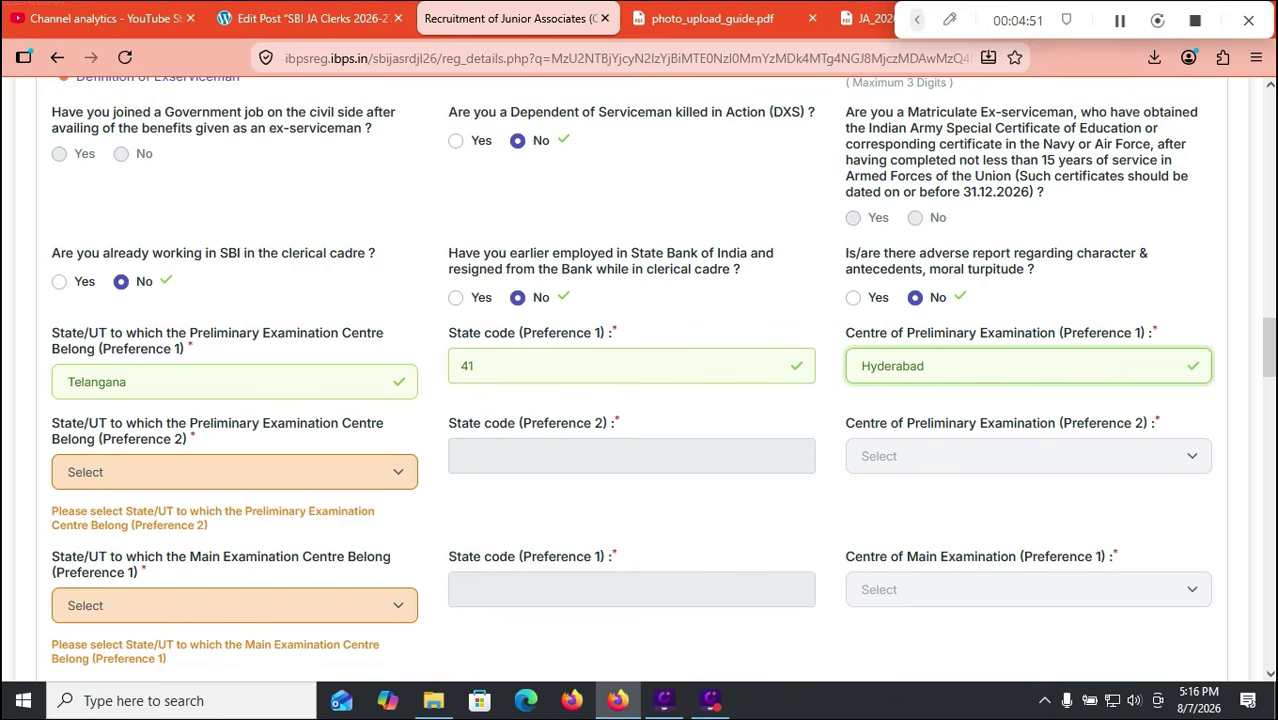
Step: Set Andhra Pradesh / Tirupati as the second preliminary exam centre
left_click(234, 472)
left_click(120, 136)
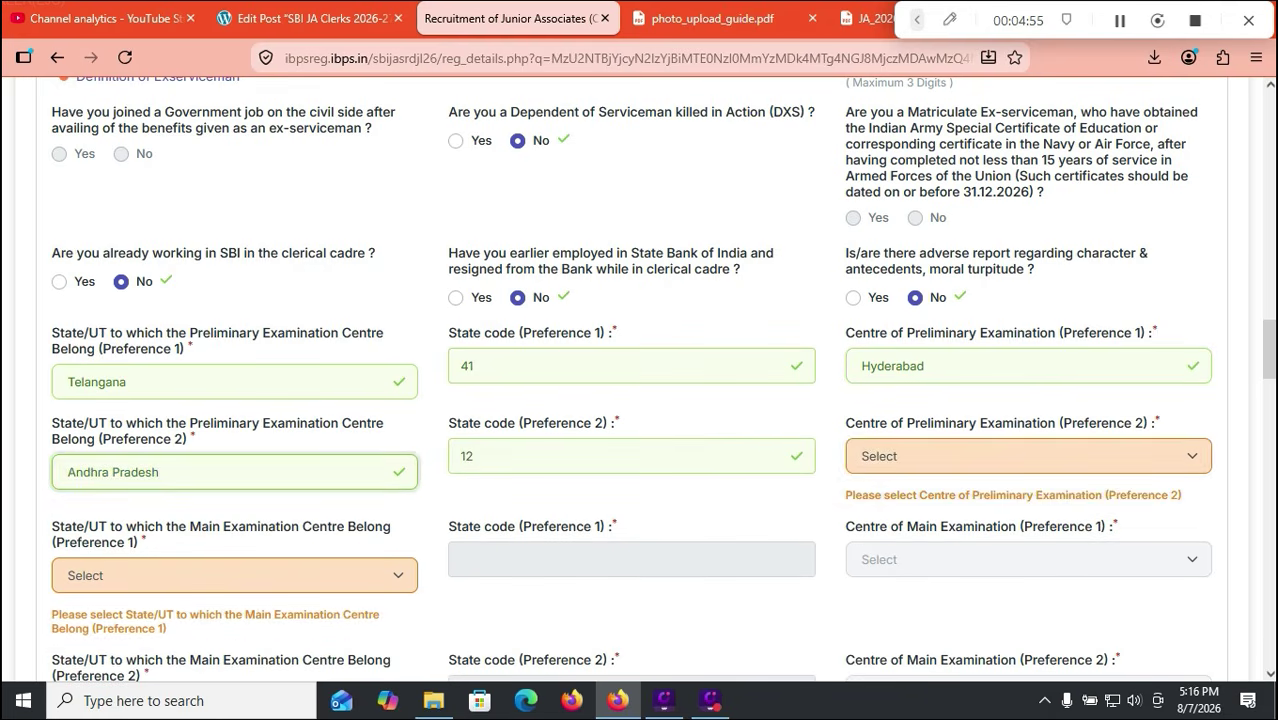
left_click(1028, 456)
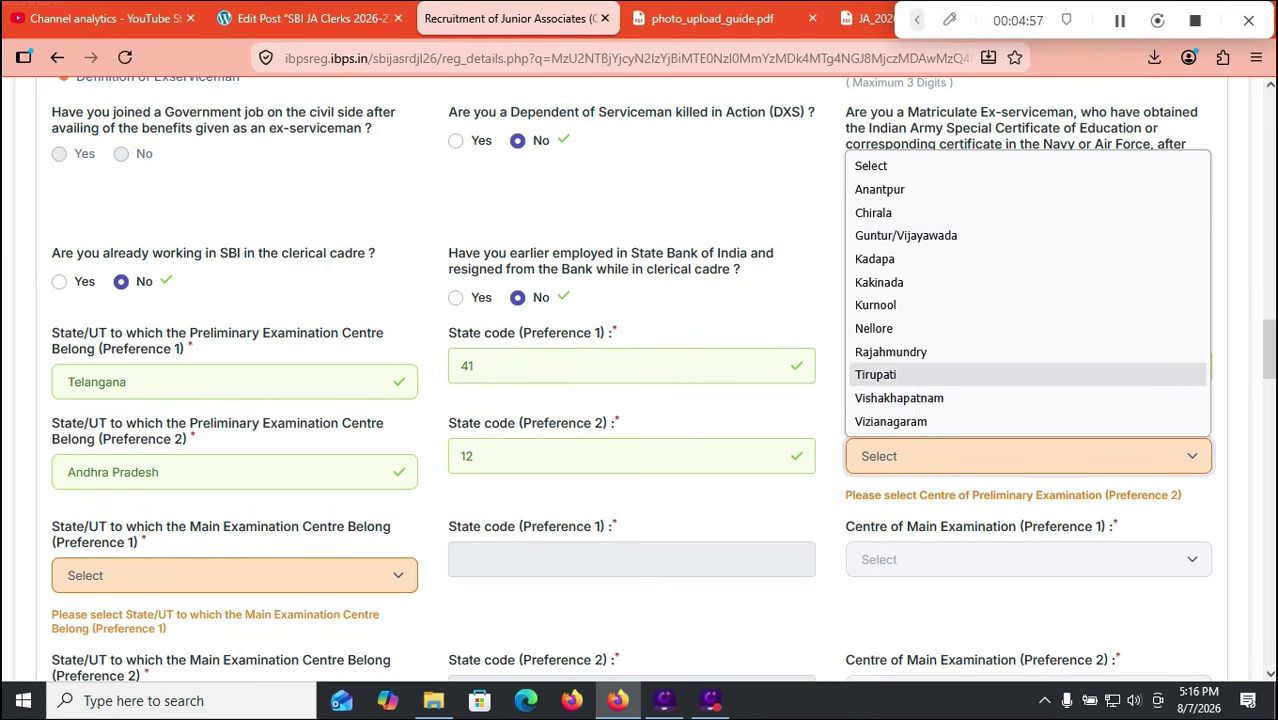
key("Escape")
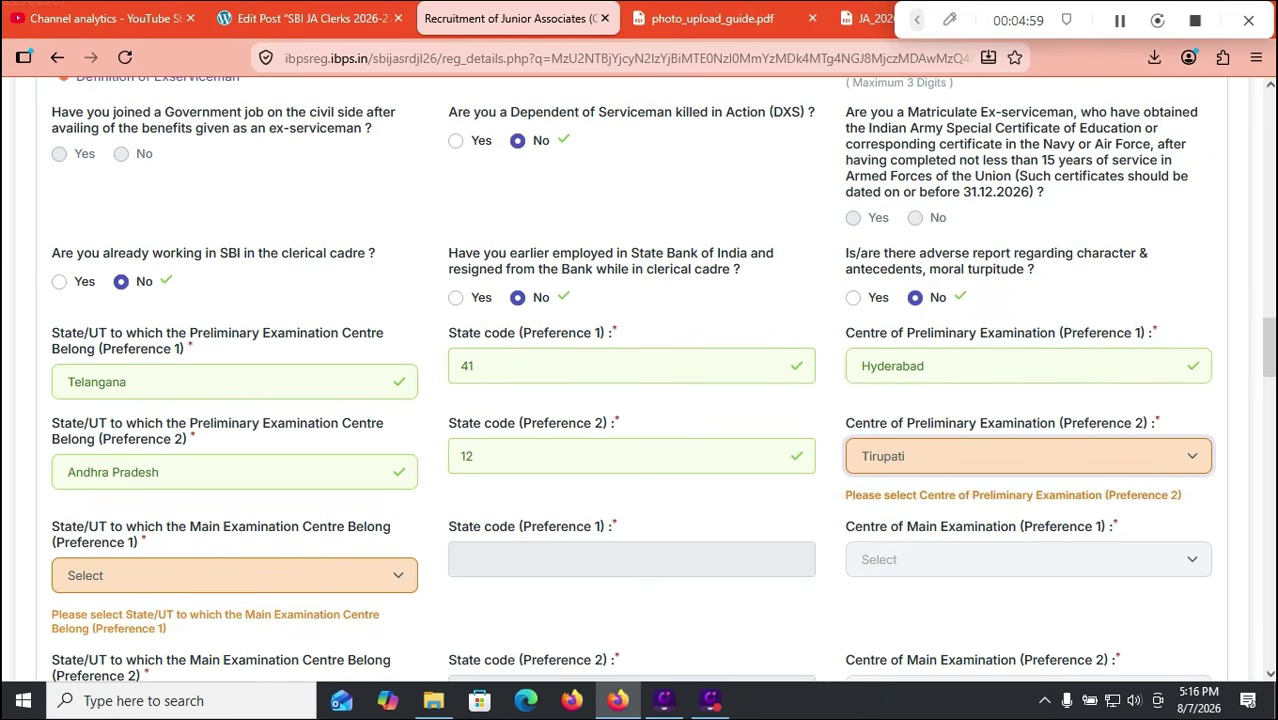
Step: Set main exam centres to Andhra Pradesh / Tirupati first, then Telangana / Hyderabad
left_click(234, 562)
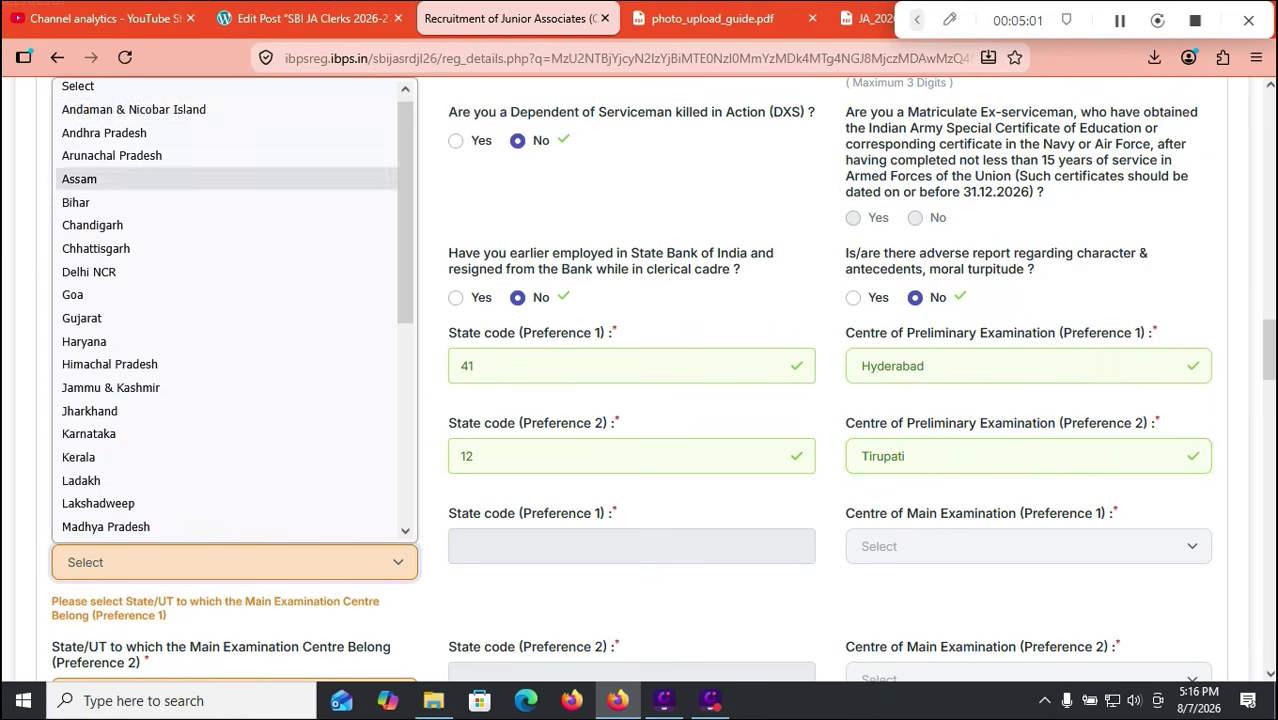
left_click(226, 130)
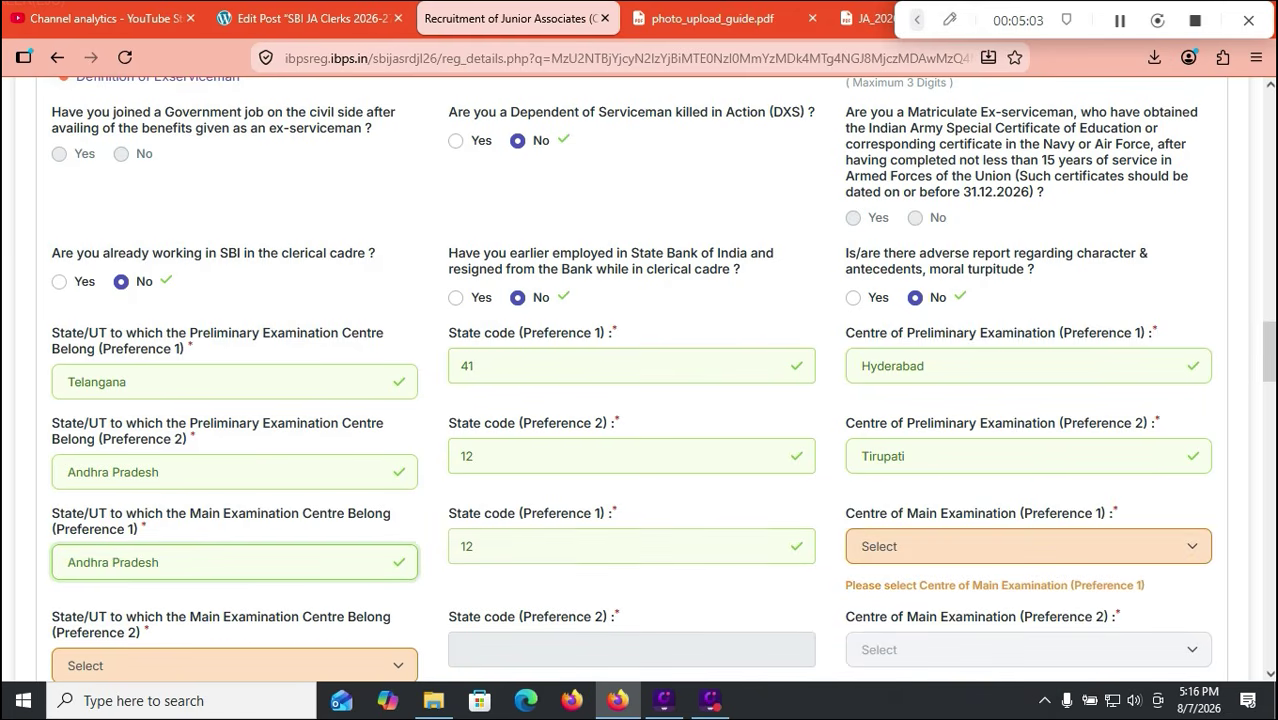
left_click(1028, 546)
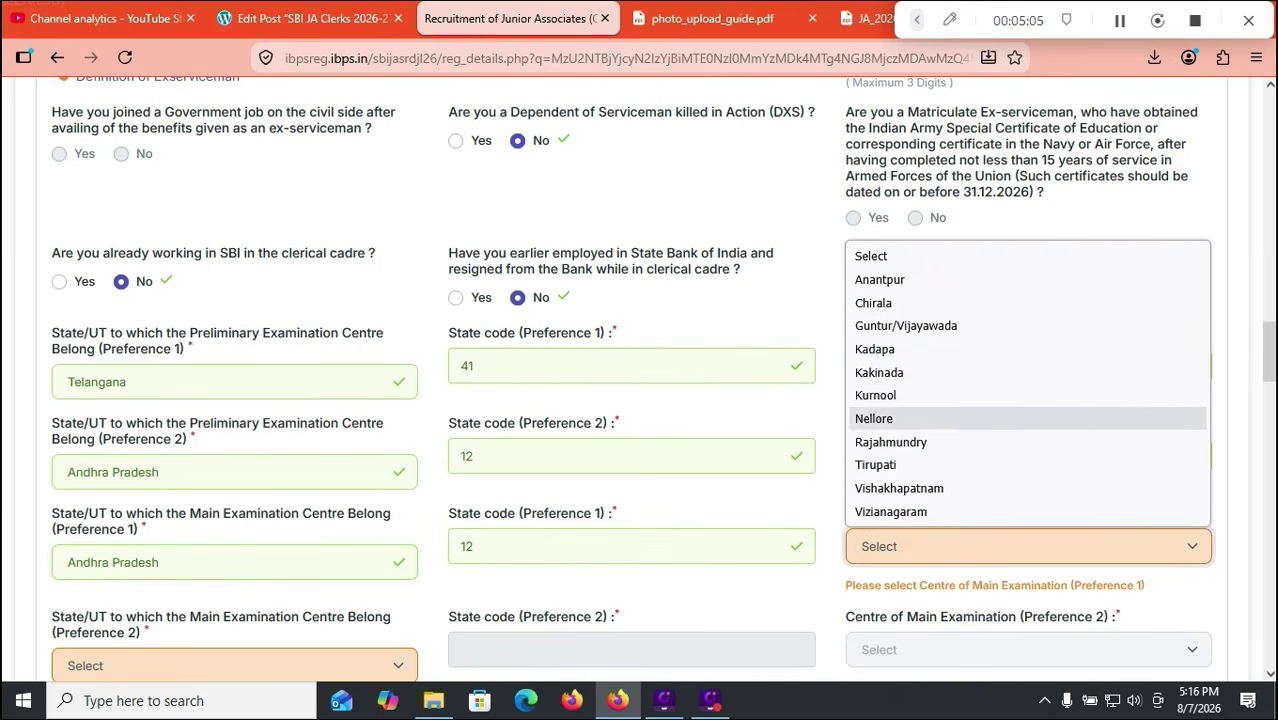
left_click(875, 465)
scroll(640, 380, "down", 2)
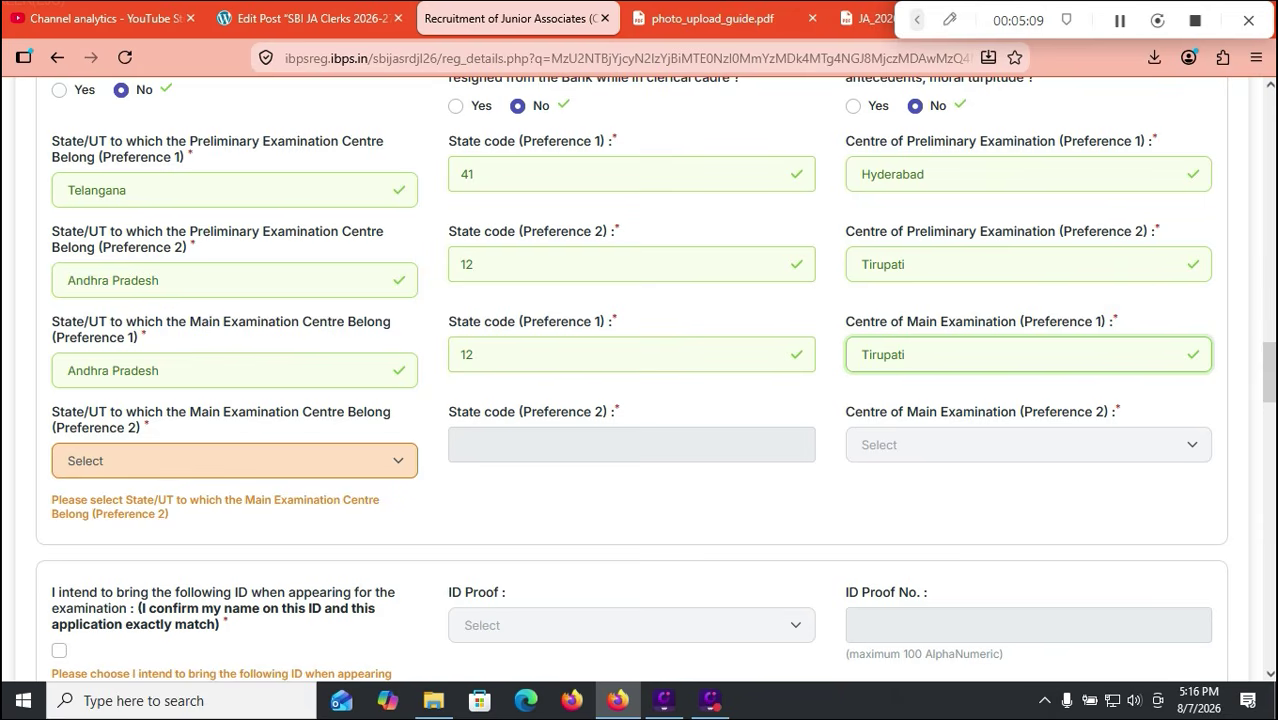
left_click(234, 461)
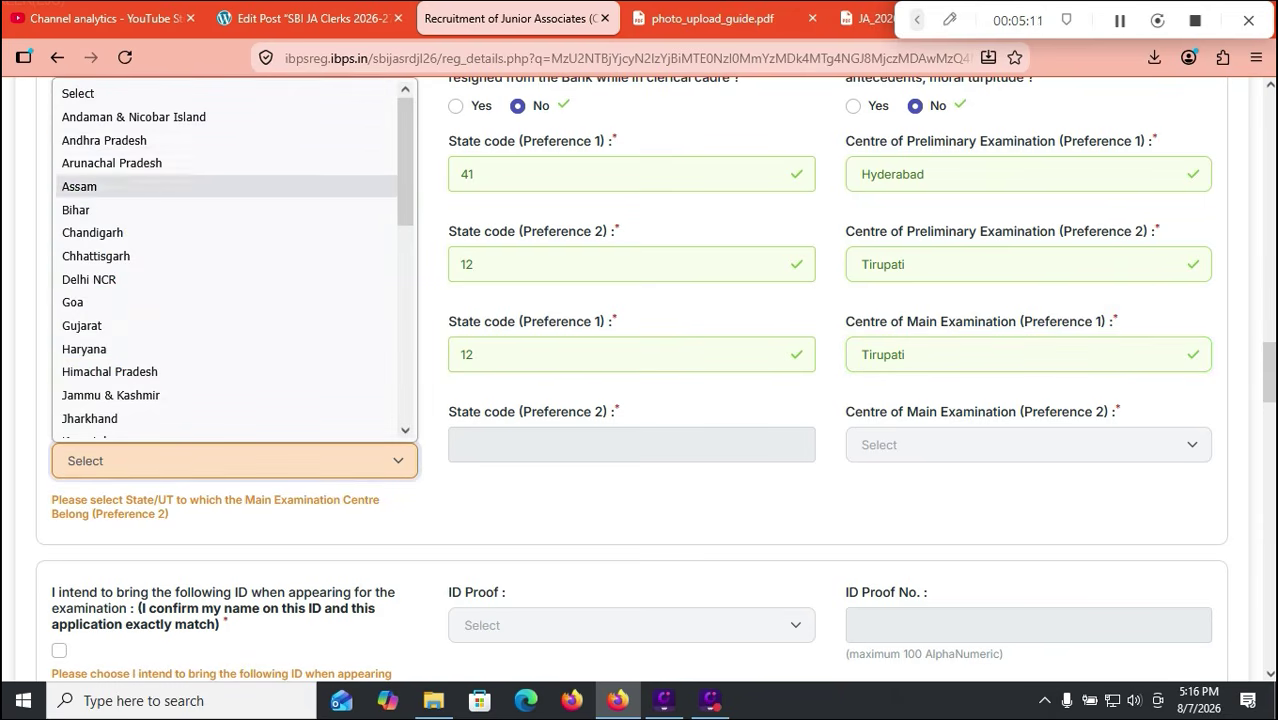
scroll(230, 260, "down", 5)
left_click(110, 393)
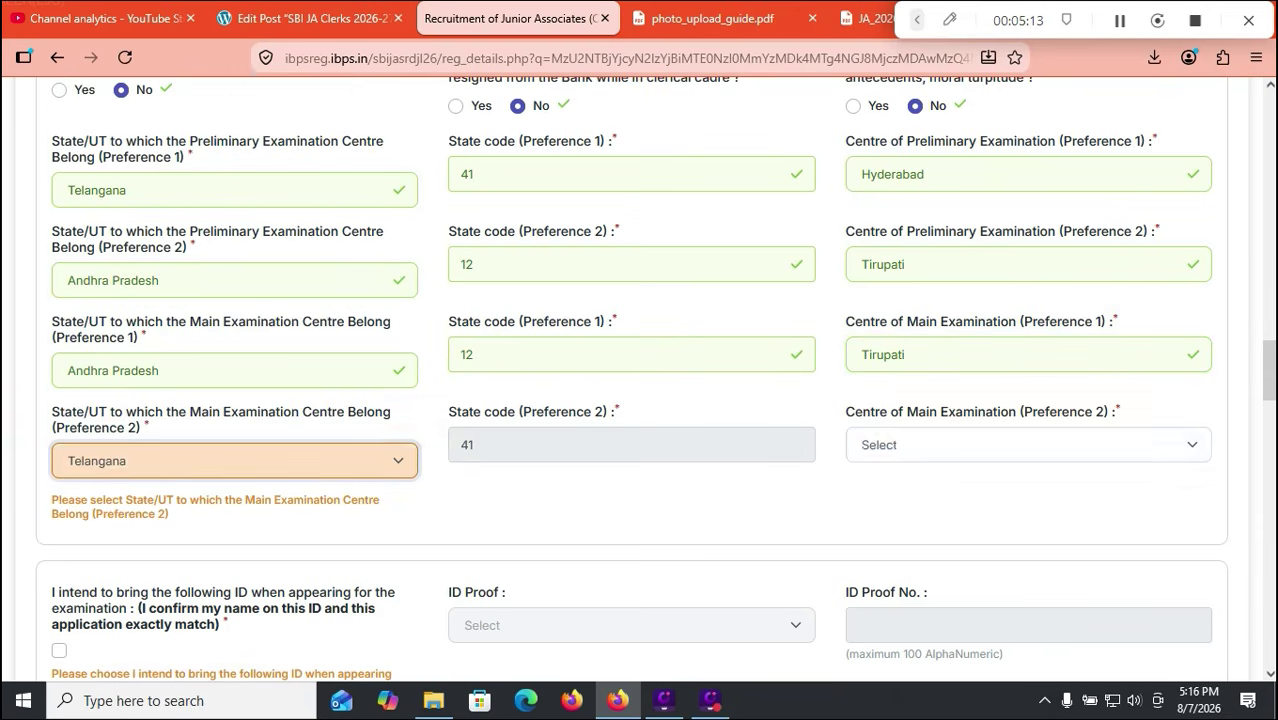
left_click(1028, 445)
left_click(888, 502)
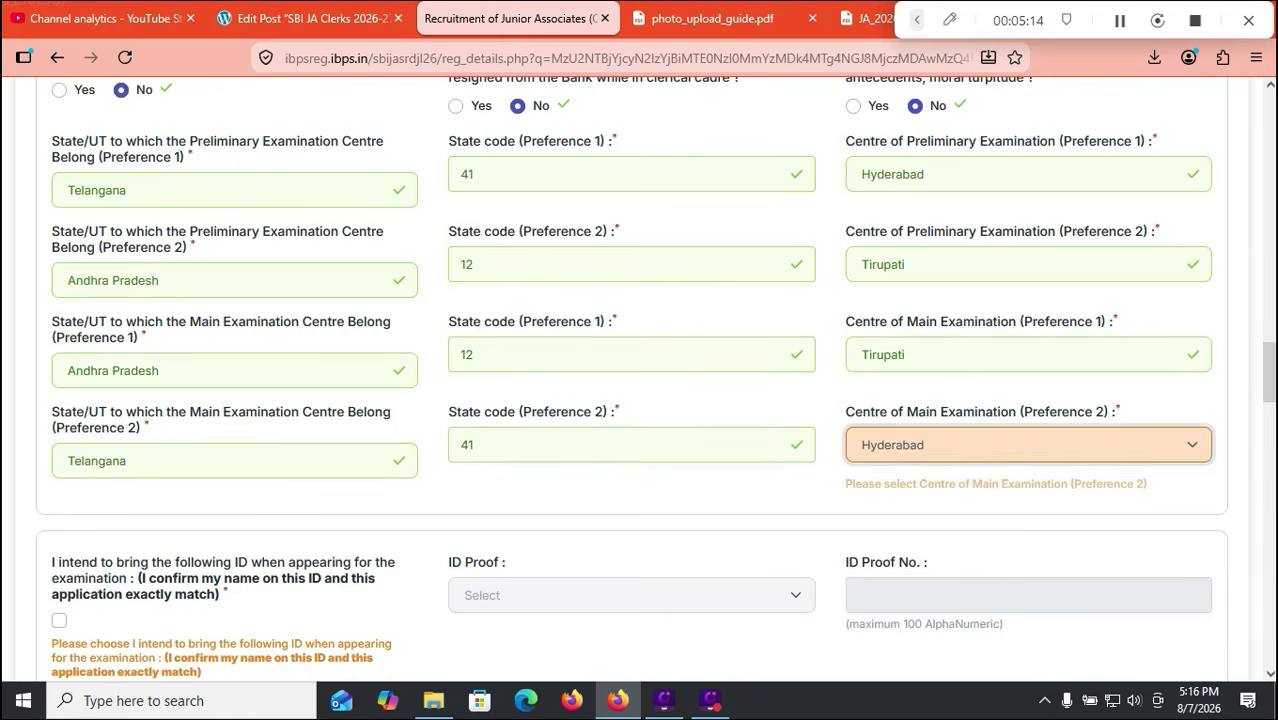
scroll(640, 350, "down", 3)
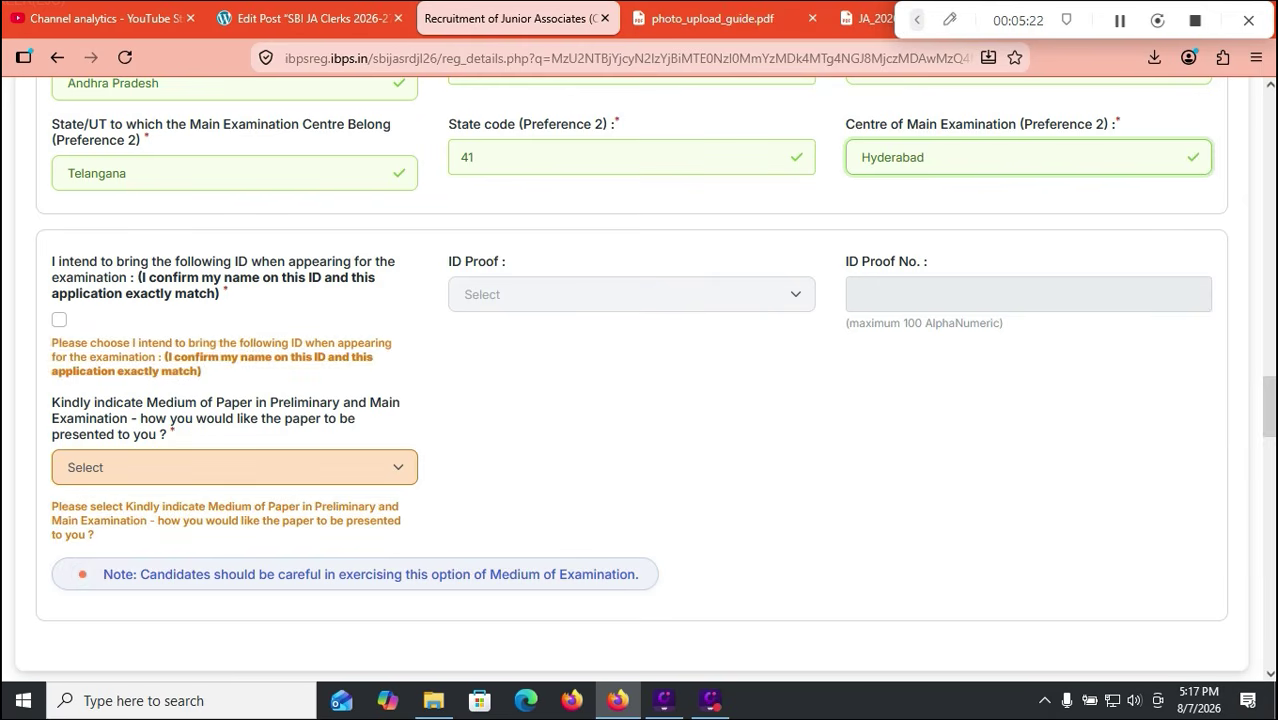
Step: Tick the declaration to bring a matching ID and review the accepted ID proof types
left_click(59, 320)
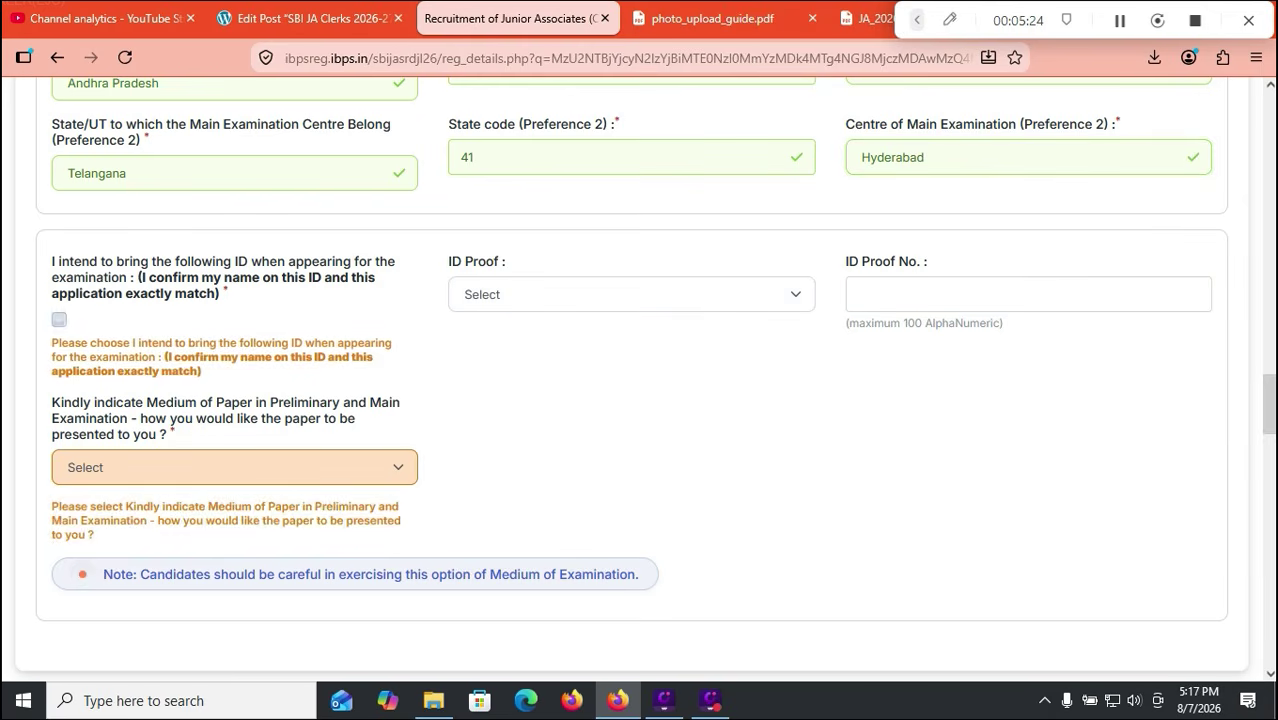
left_click(560, 294)
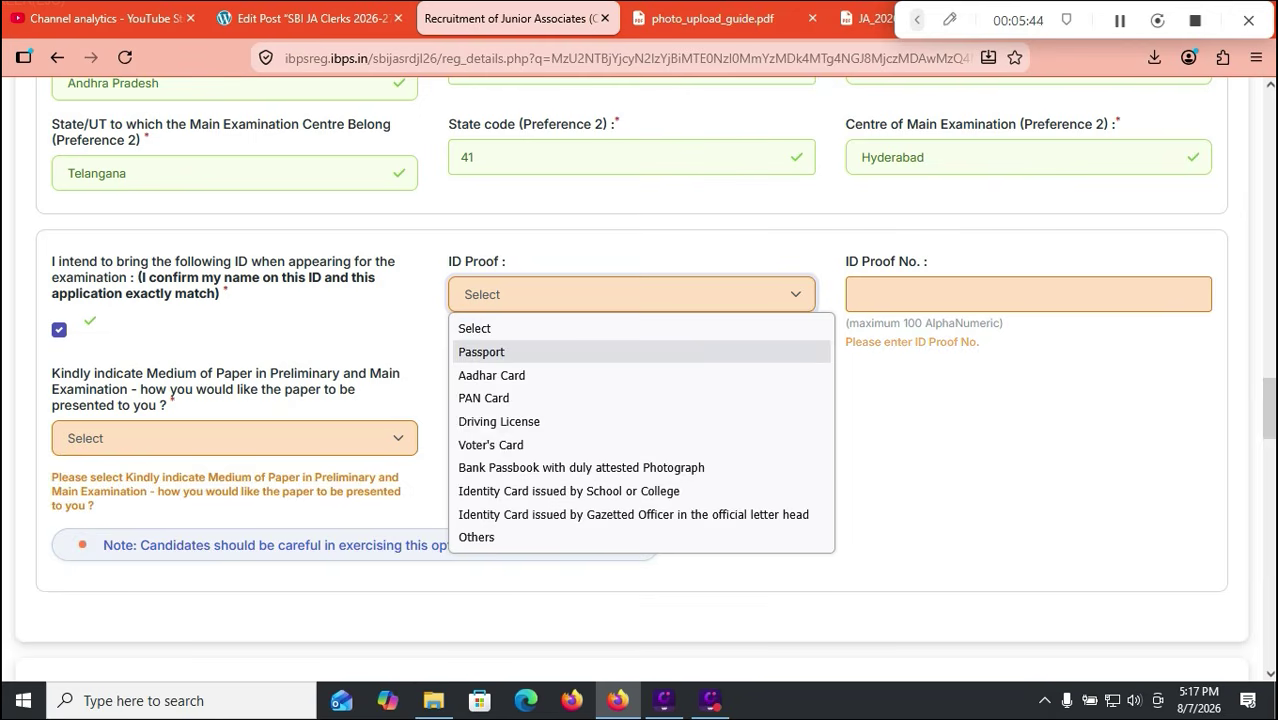
left_click(914, 411)
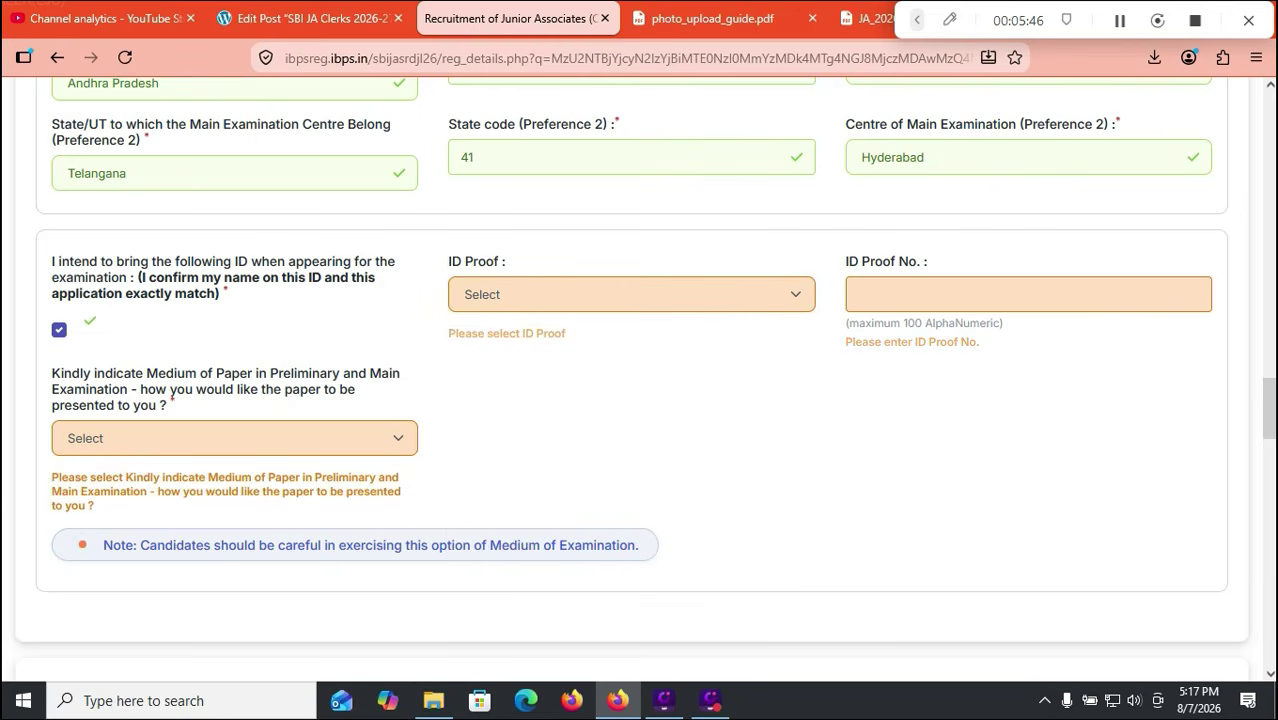
Step: Choose 'English and Telugu' as the medium of paper
left_click(234, 438)
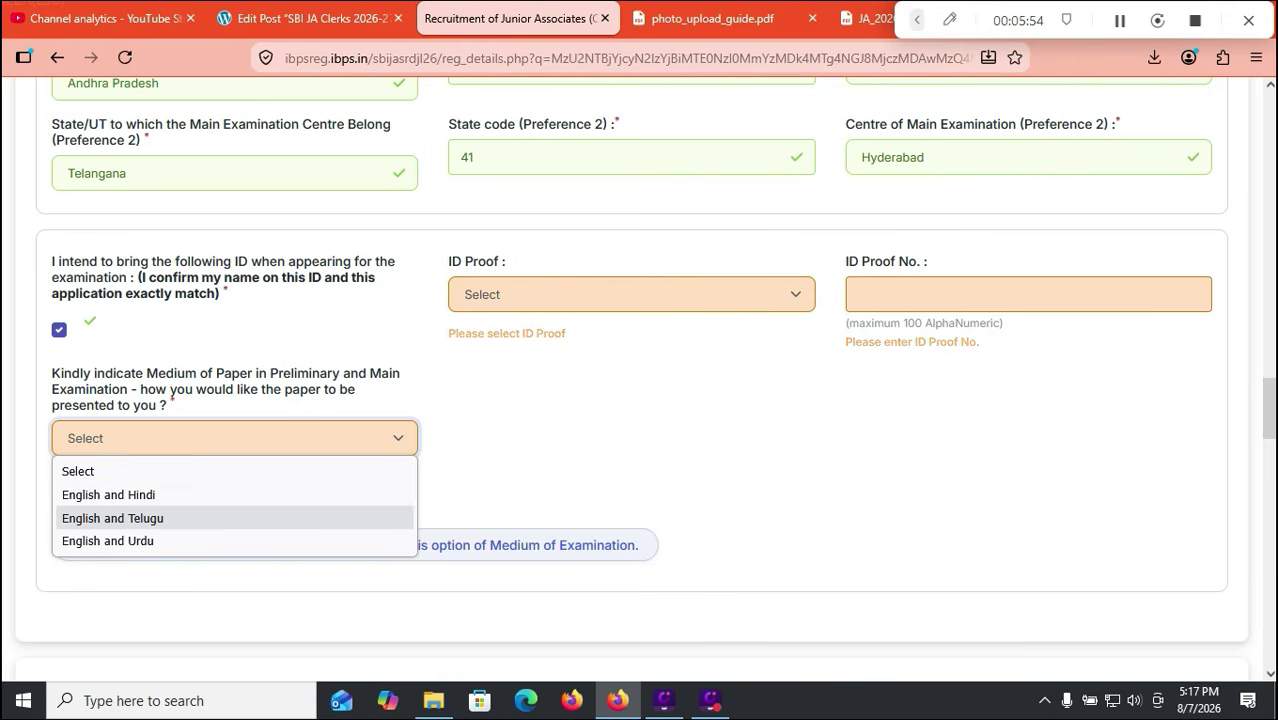
key("Return")
scroll(640, 400, "down", 4)
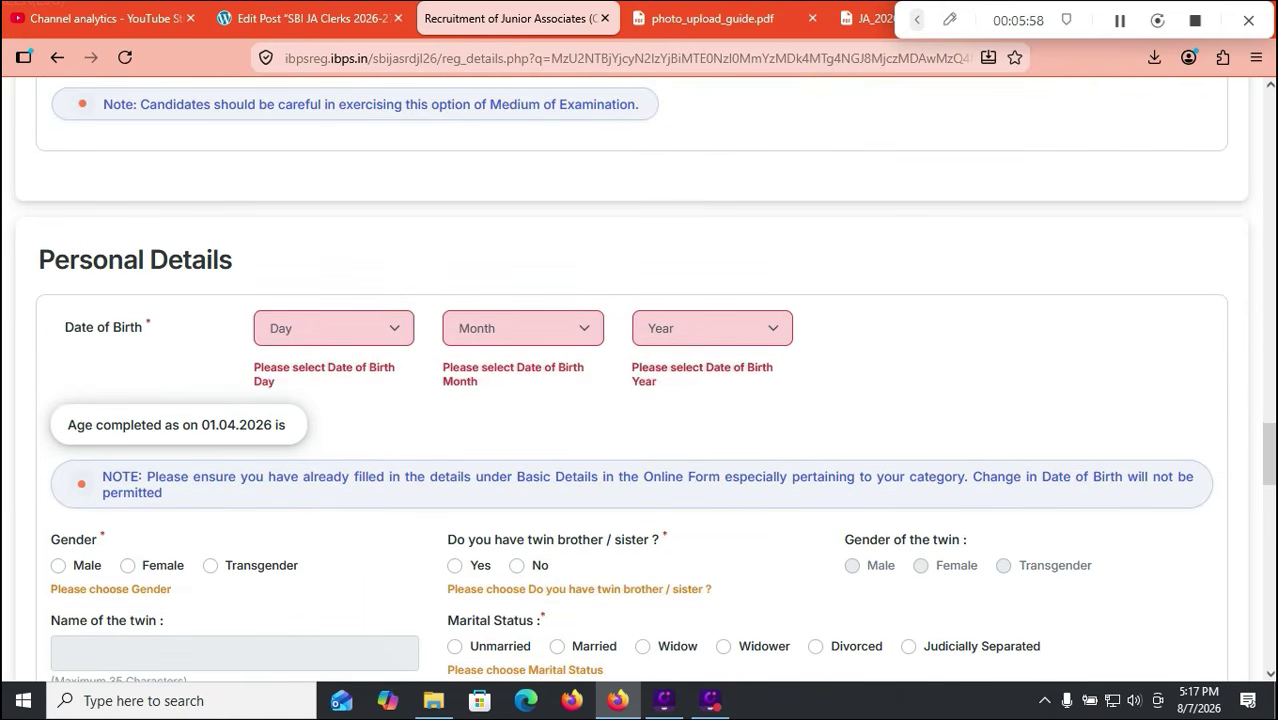
Step: Enter date of birth 01 January 2000 and dismiss the date-of-birth notice
left_click(333, 329)
left_click(275, 383)
left_click(522, 329)
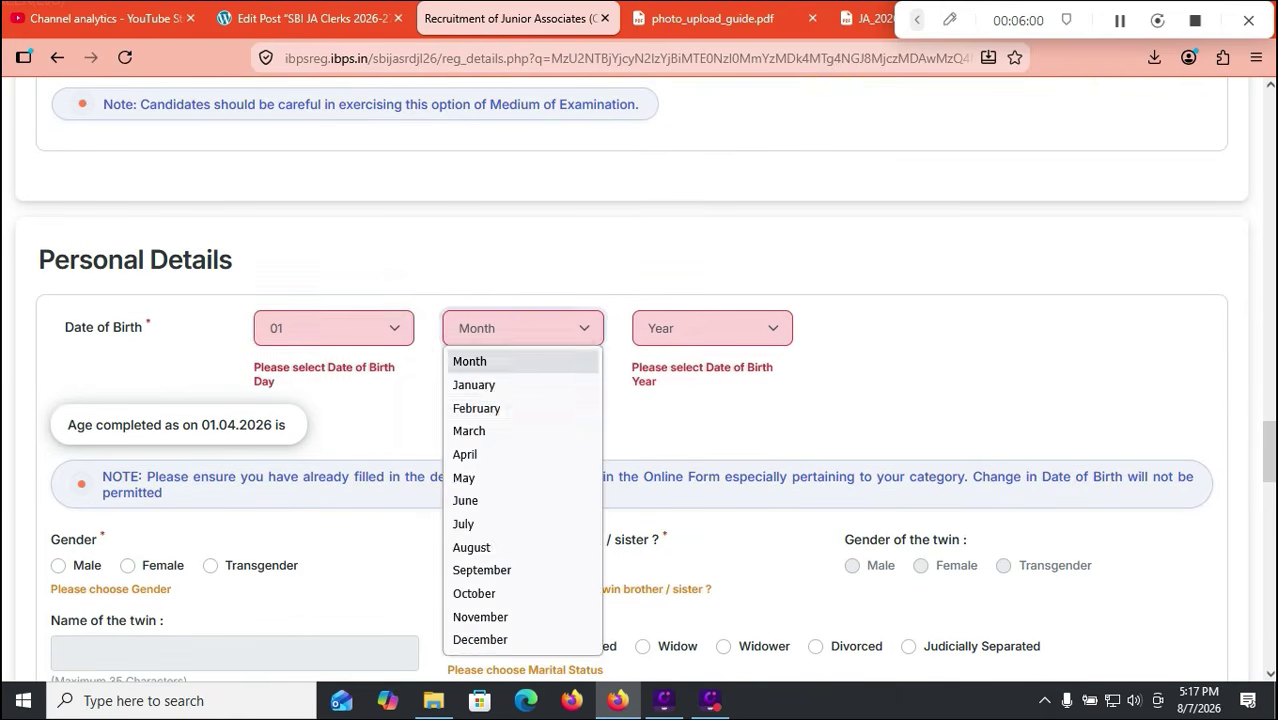
left_click(475, 384)
left_click(712, 329)
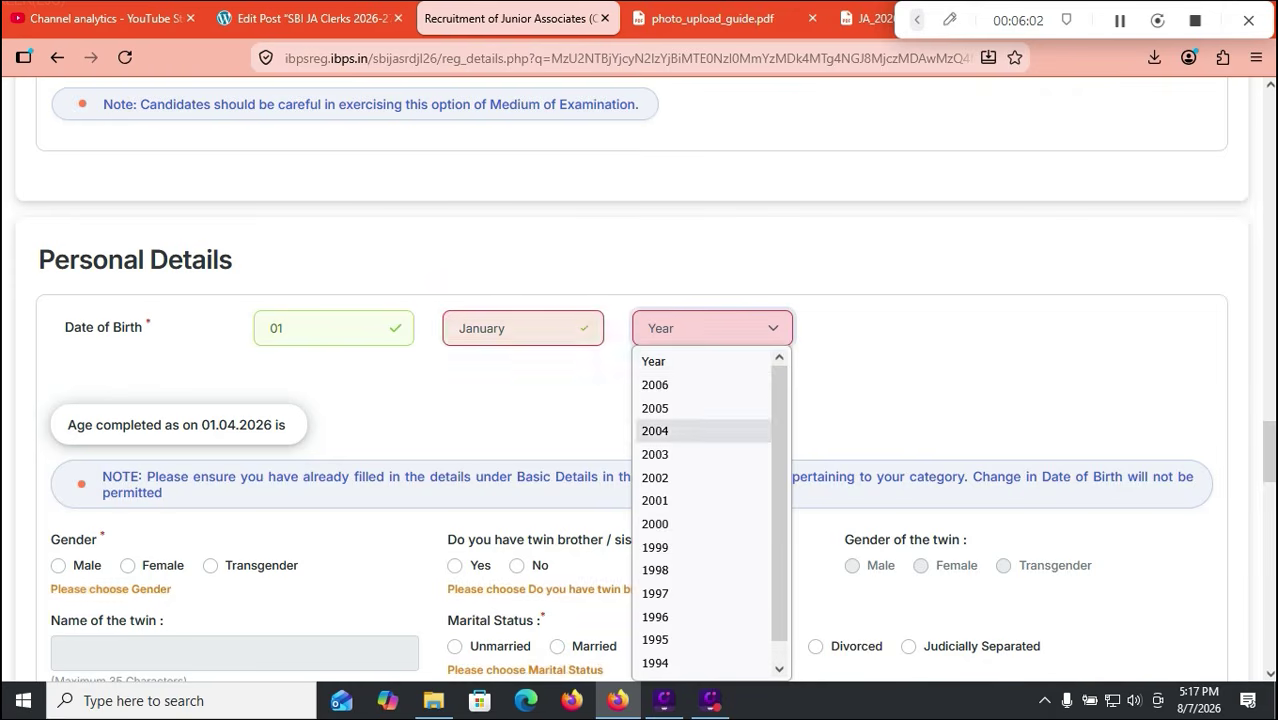
left_click(656, 524)
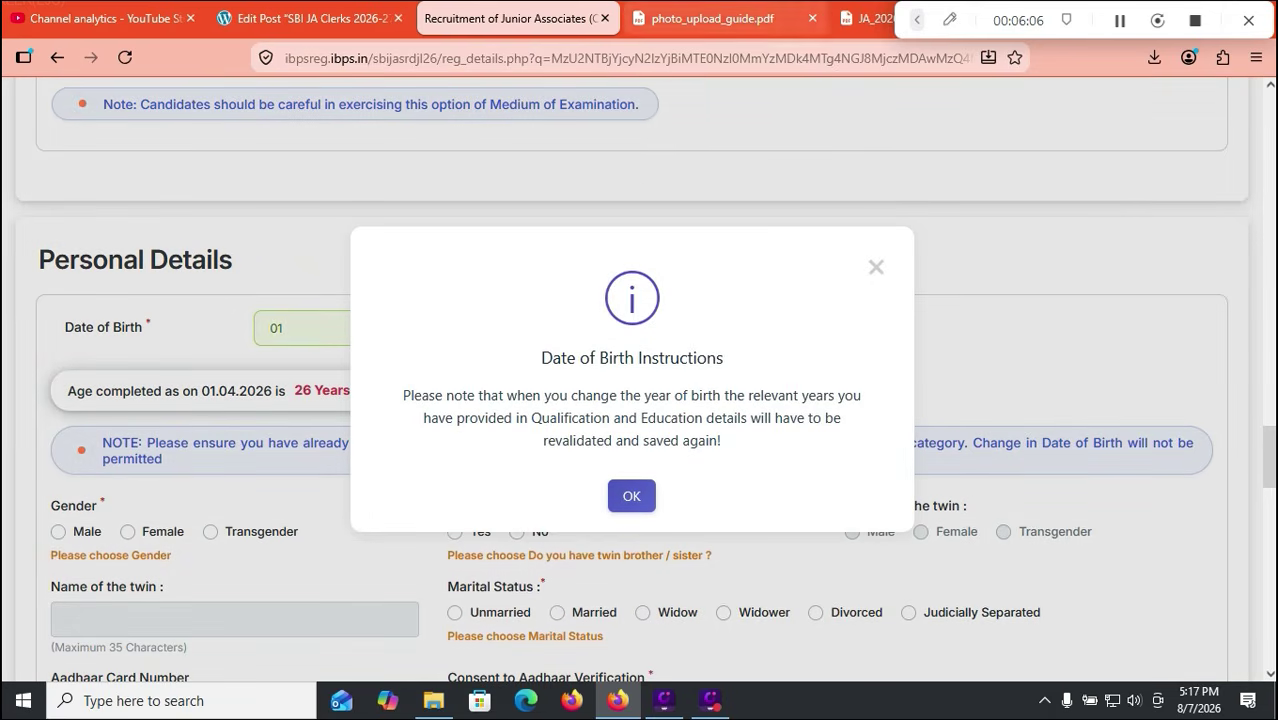
left_click(631, 495)
Step: Search the advertisement PDF for 'limit', confirming the 20–28 age limit as on 01.04.2026
left_click(866, 18)
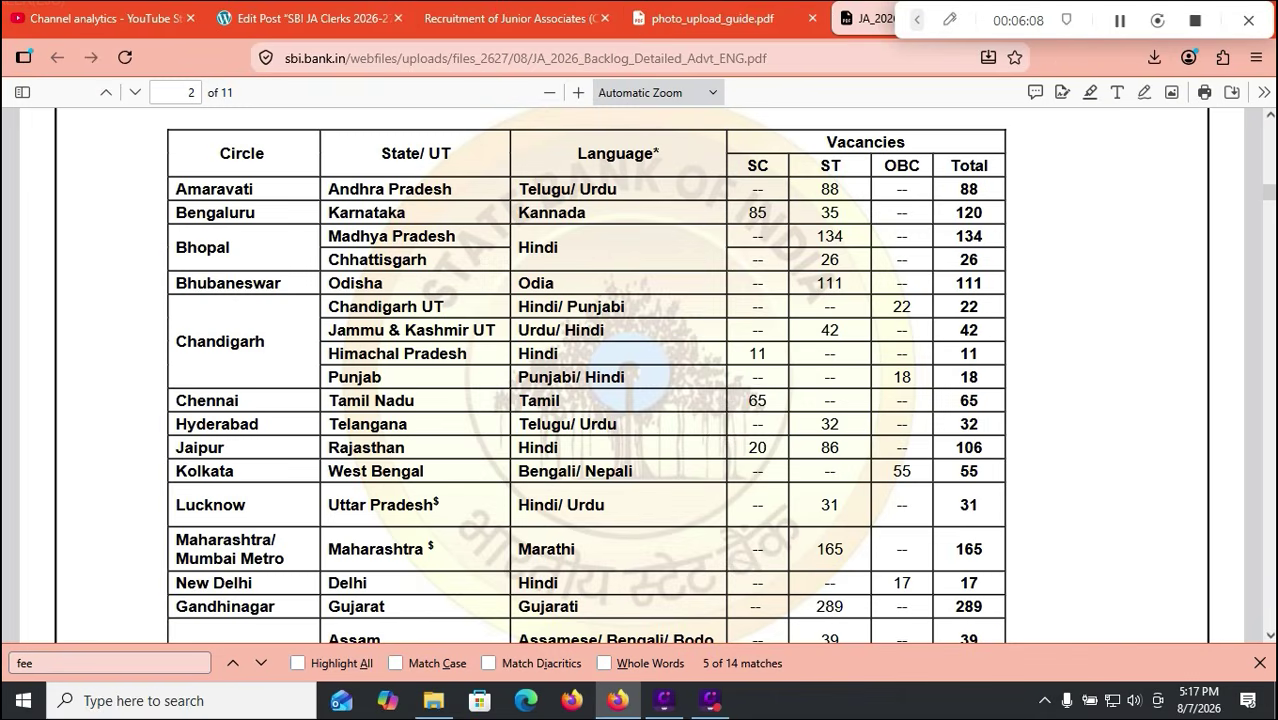
key("ctrl+f")
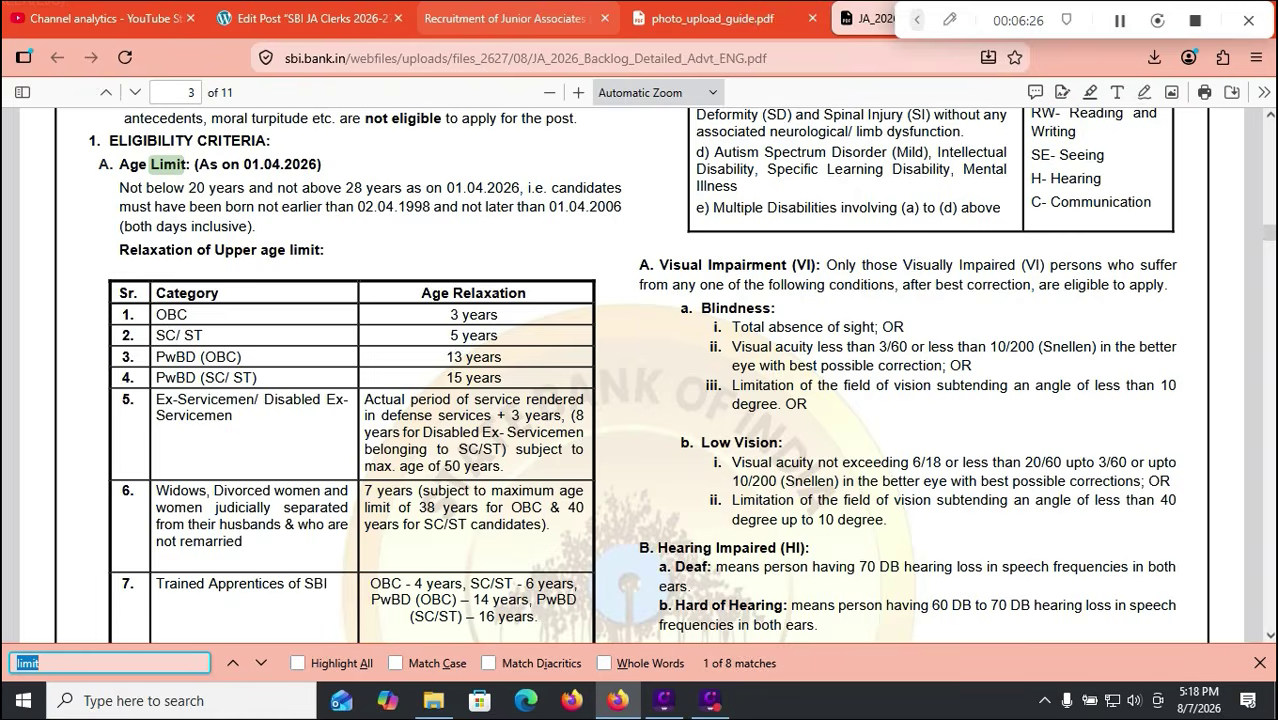
left_click(500, 18)
scroll(640, 400, "down", 2)
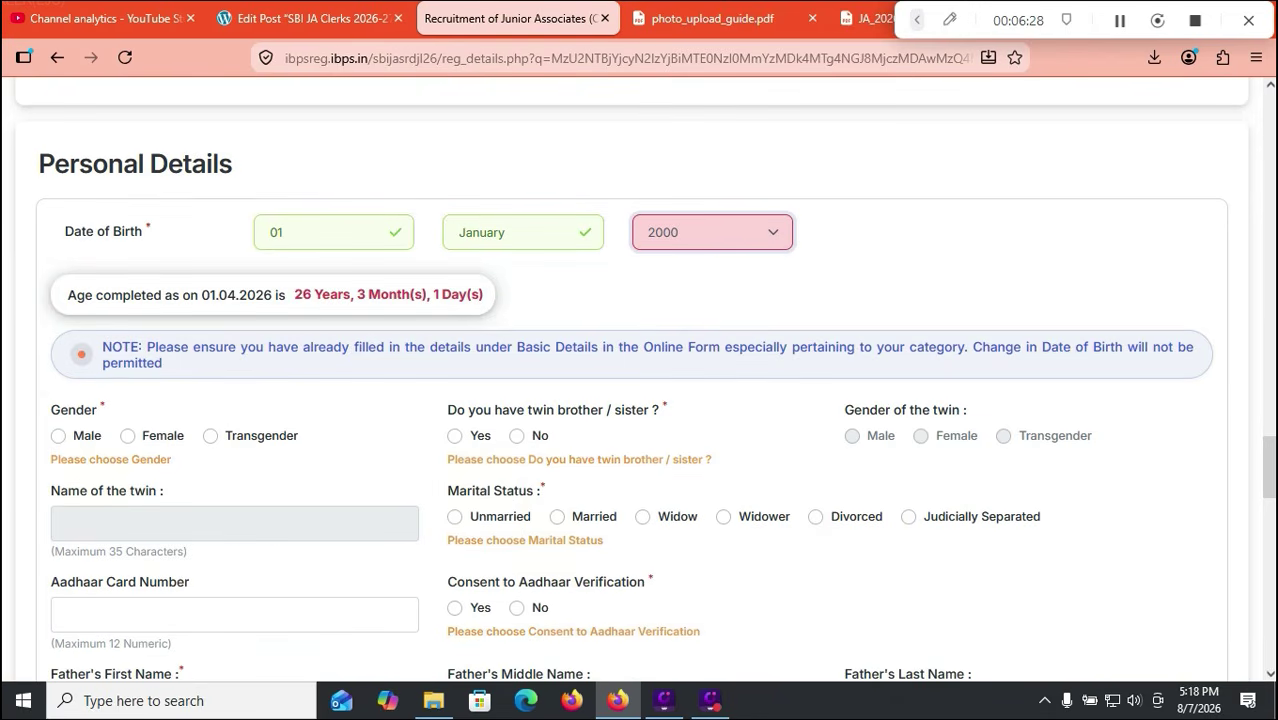
Step: Set gender Male, twin No, marital status Unmarried and Aadhaar verification consent Yes
scroll(640, 400, "down", 2)
left_click(59, 340)
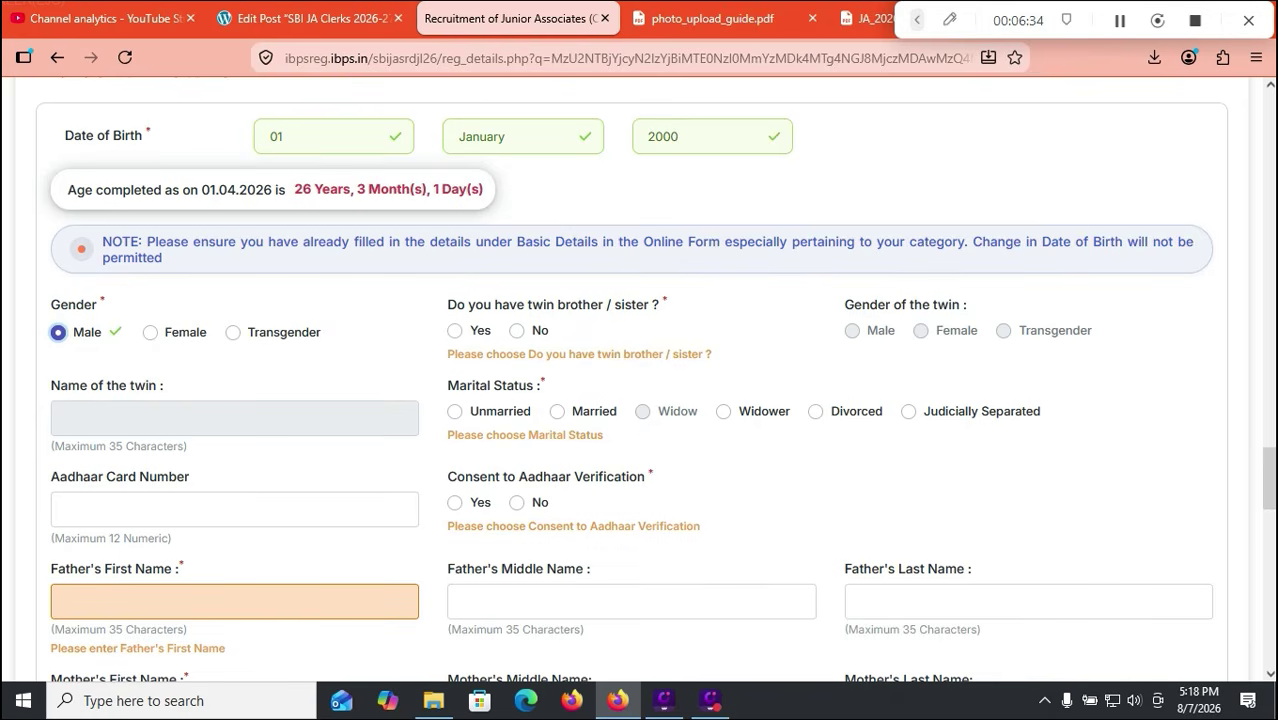
left_click(517, 331)
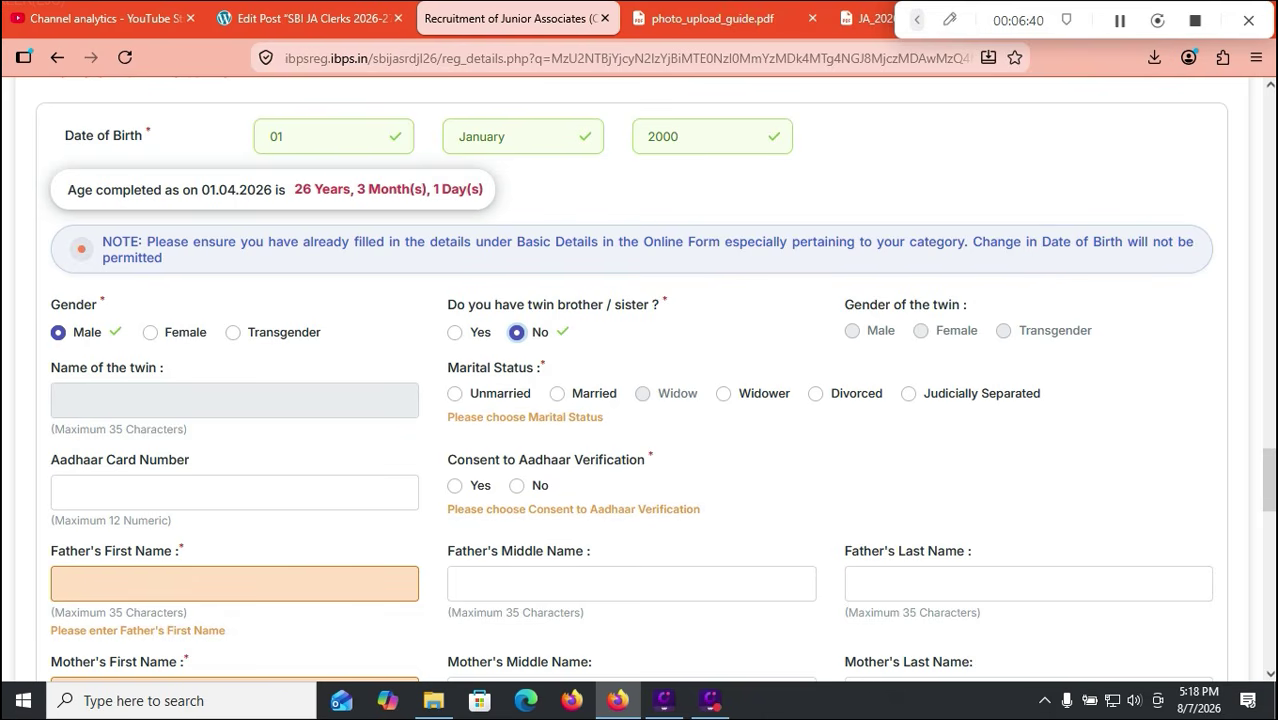
left_click(455, 394)
left_click(455, 486)
Step: Move to the father's and mother's first name fields
scroll(455, 486, "down", 2)
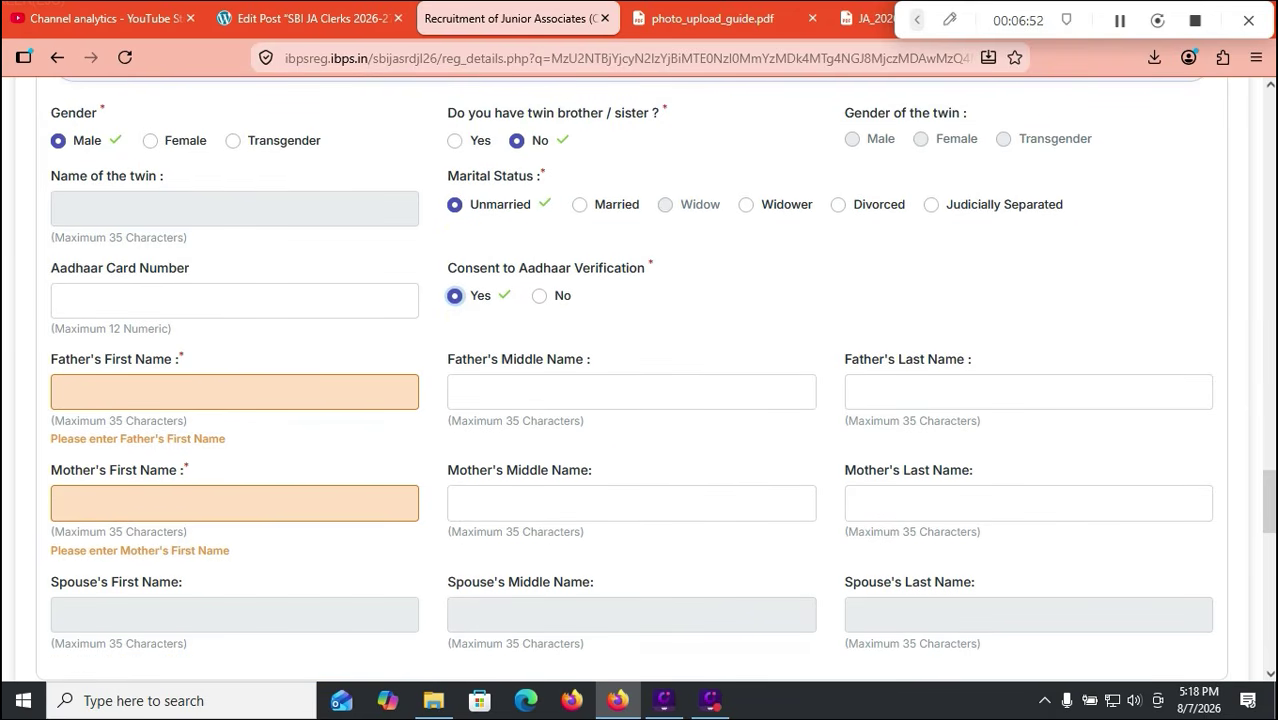
left_click(234, 392)
scroll(640, 380, "down", 2)
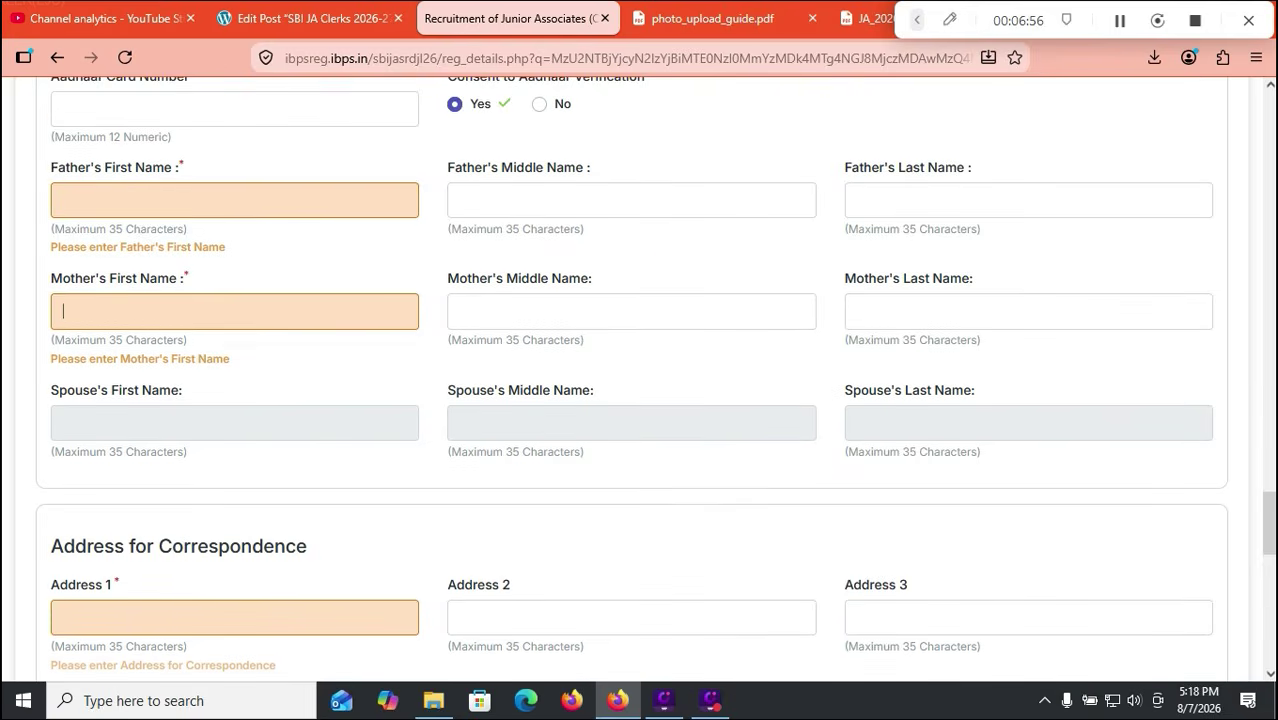
scroll(640, 380, "down", 2)
left_click(224, 128)
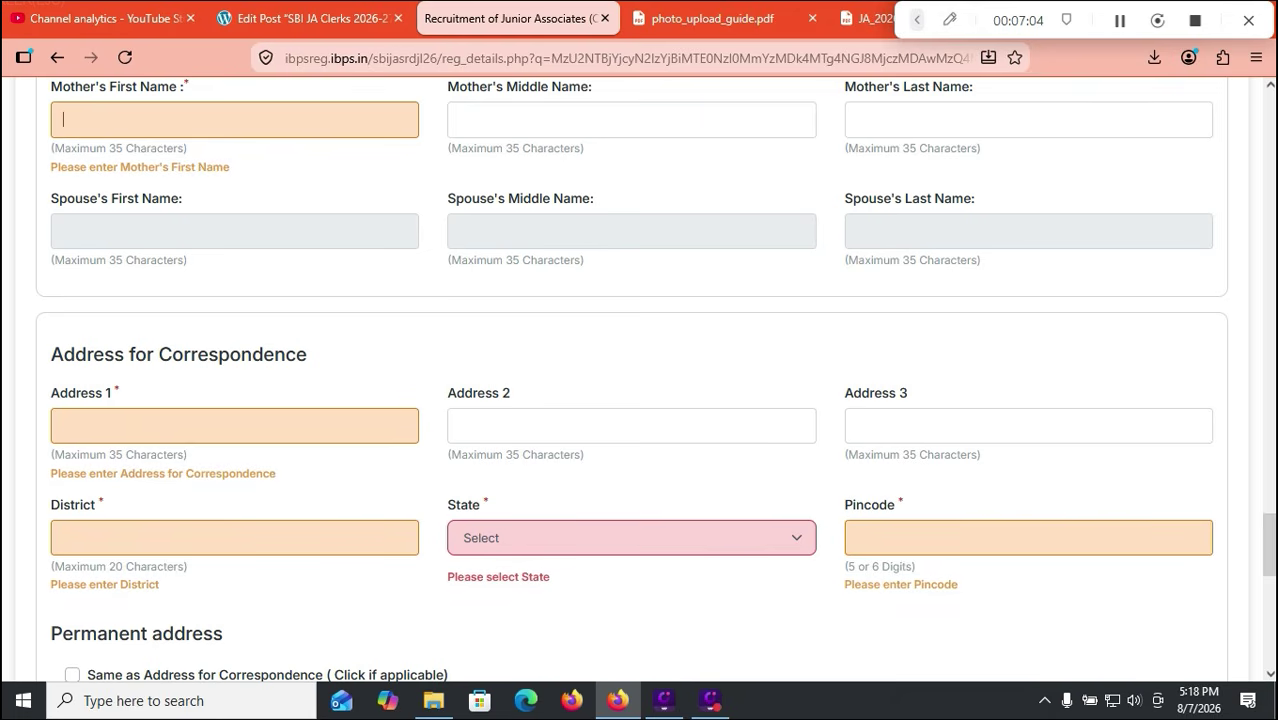
Step: Keep ANDHRA PRADESH as the correspondence address state and move to the pincode
left_click(631, 538)
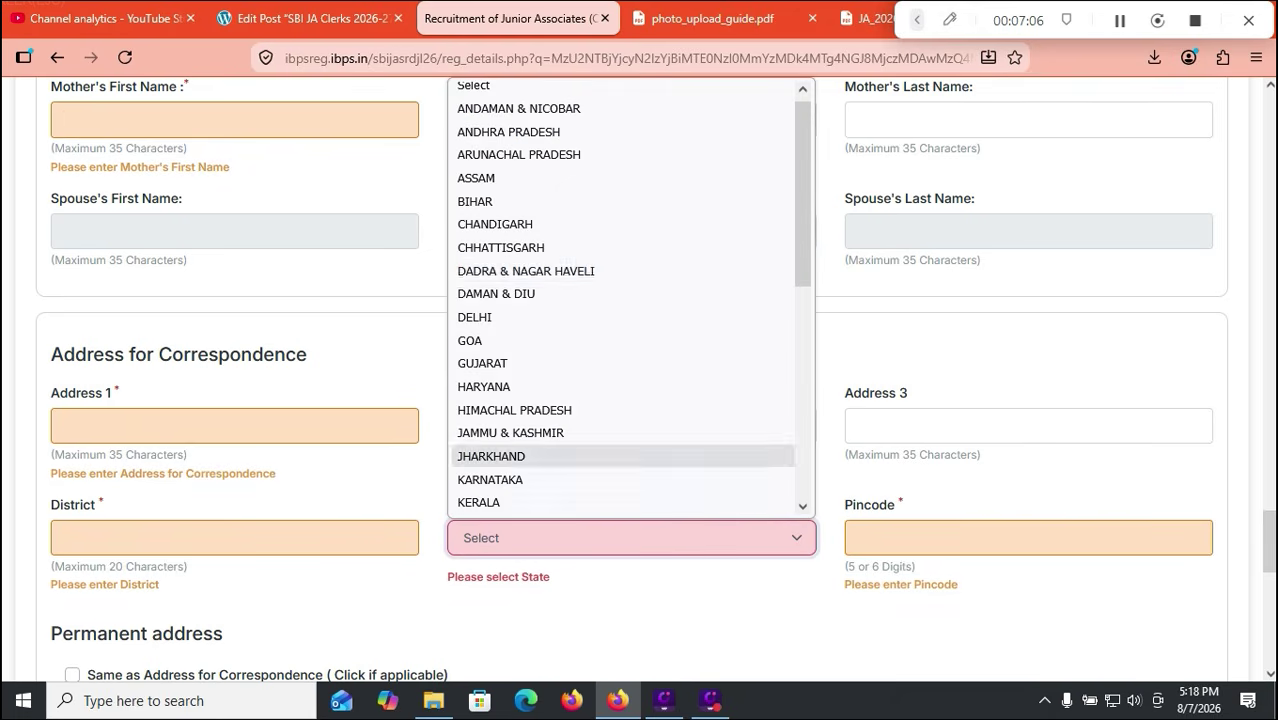
key("Escape")
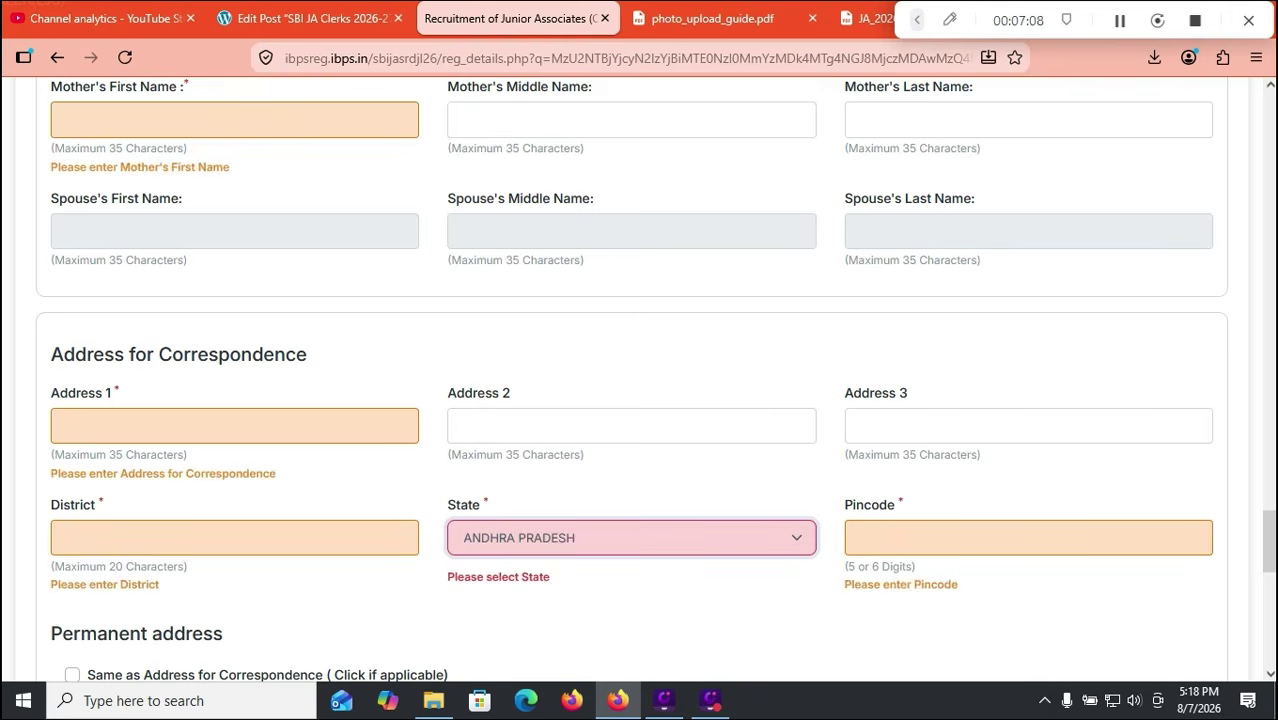
left_click(1028, 538)
Step: Mark the permanent address as same as correspondence and clear its validation errors
scroll(1028, 538, "down", 3)
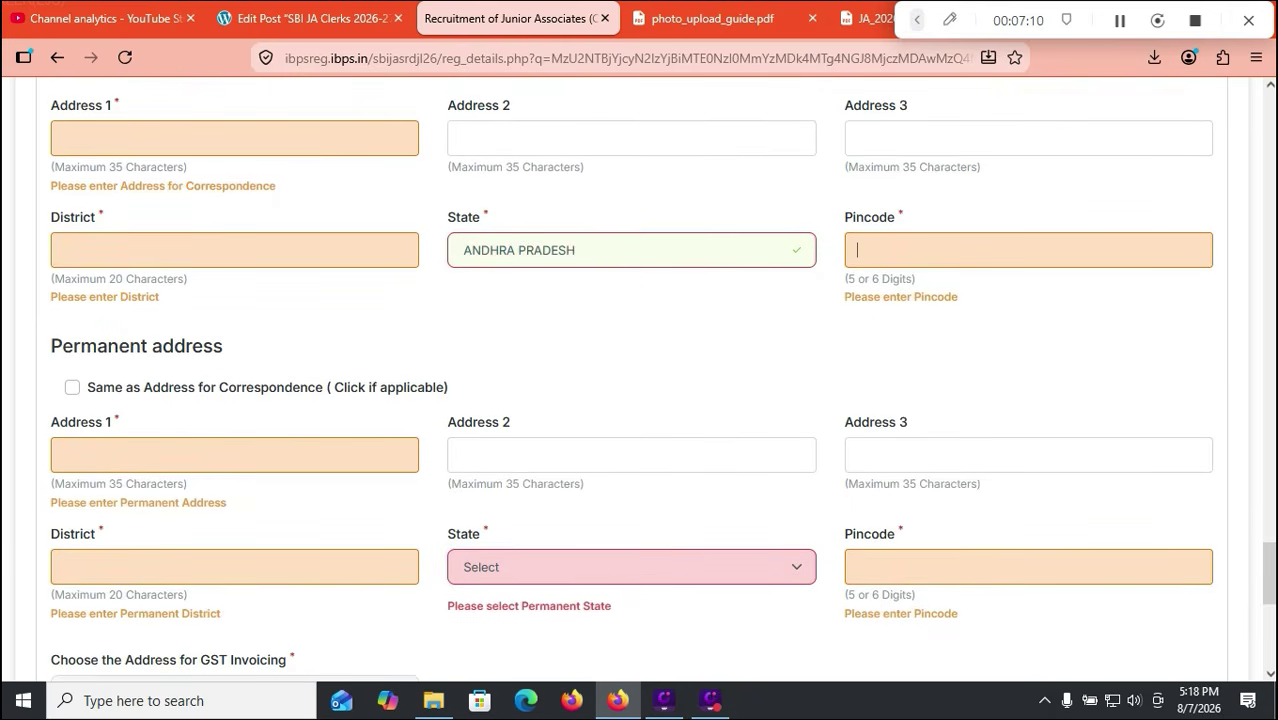
left_click(72, 387)
scroll(72, 387, "down", 1)
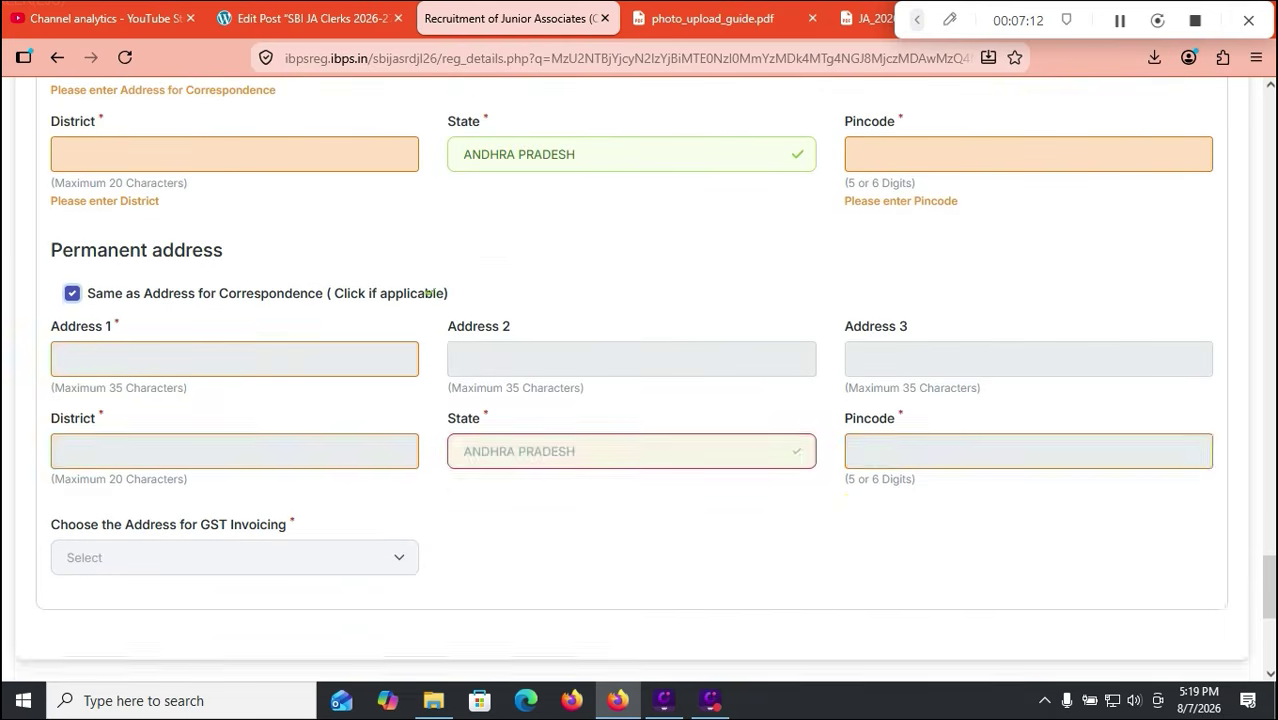
scroll(640, 380, "up", 2)
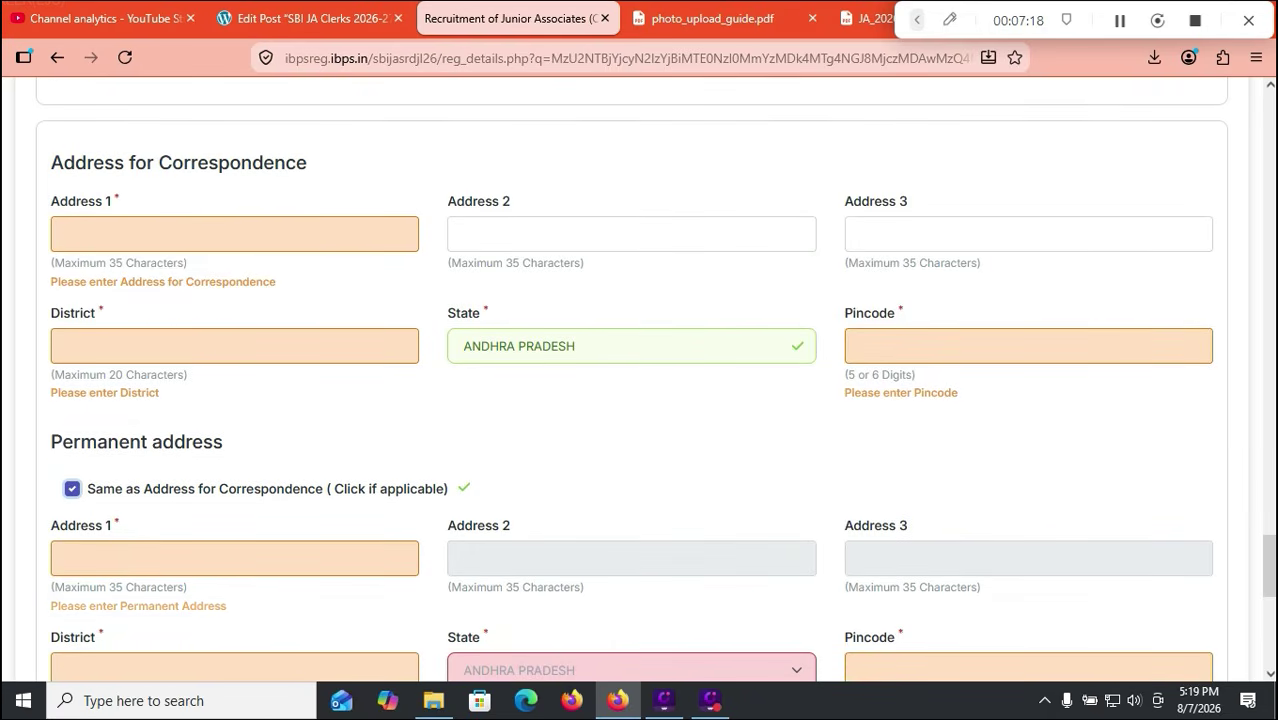
scroll(640, 380, "down", 2)
scroll(640, 380, "down", 2)
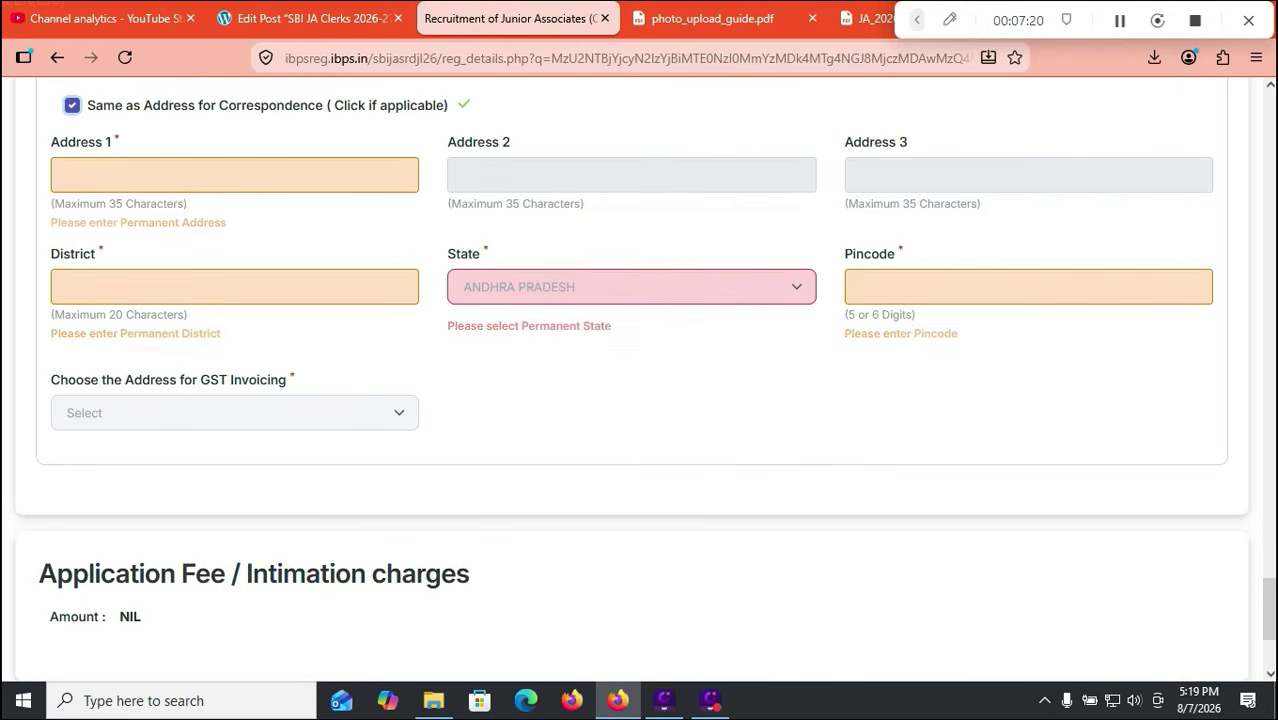
left_click(235, 413)
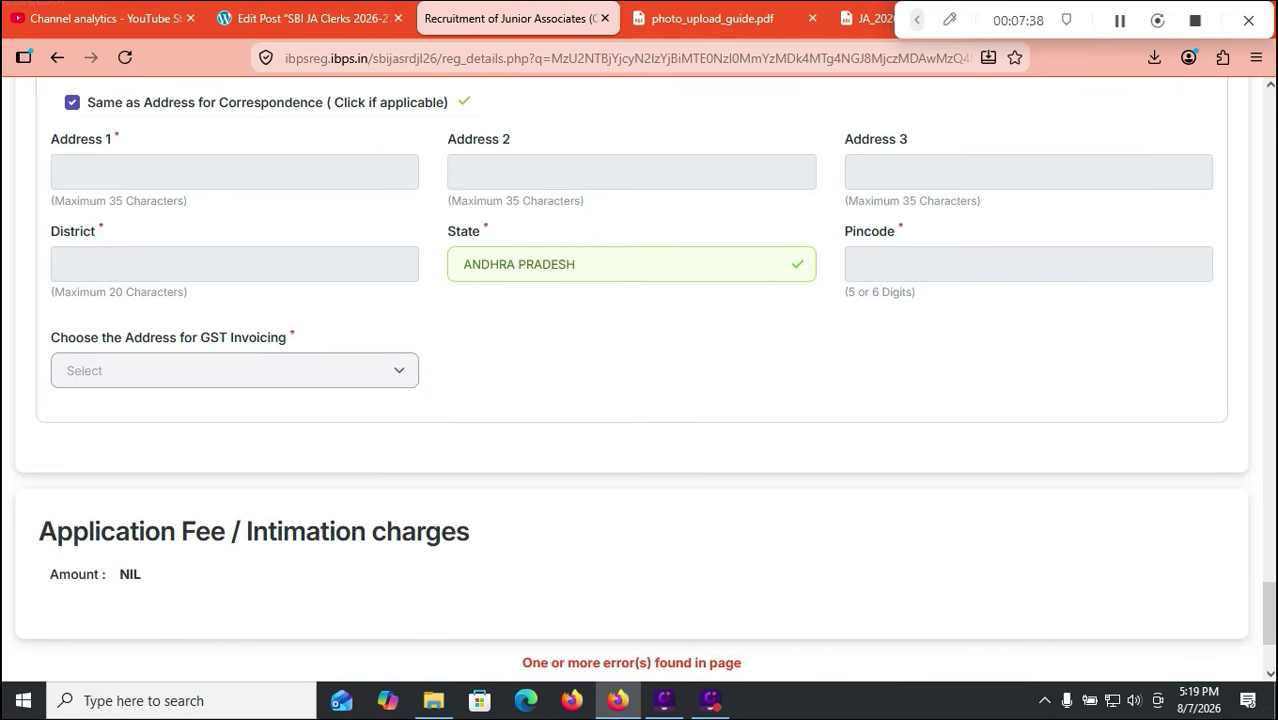
scroll(640, 380, "down", 1)
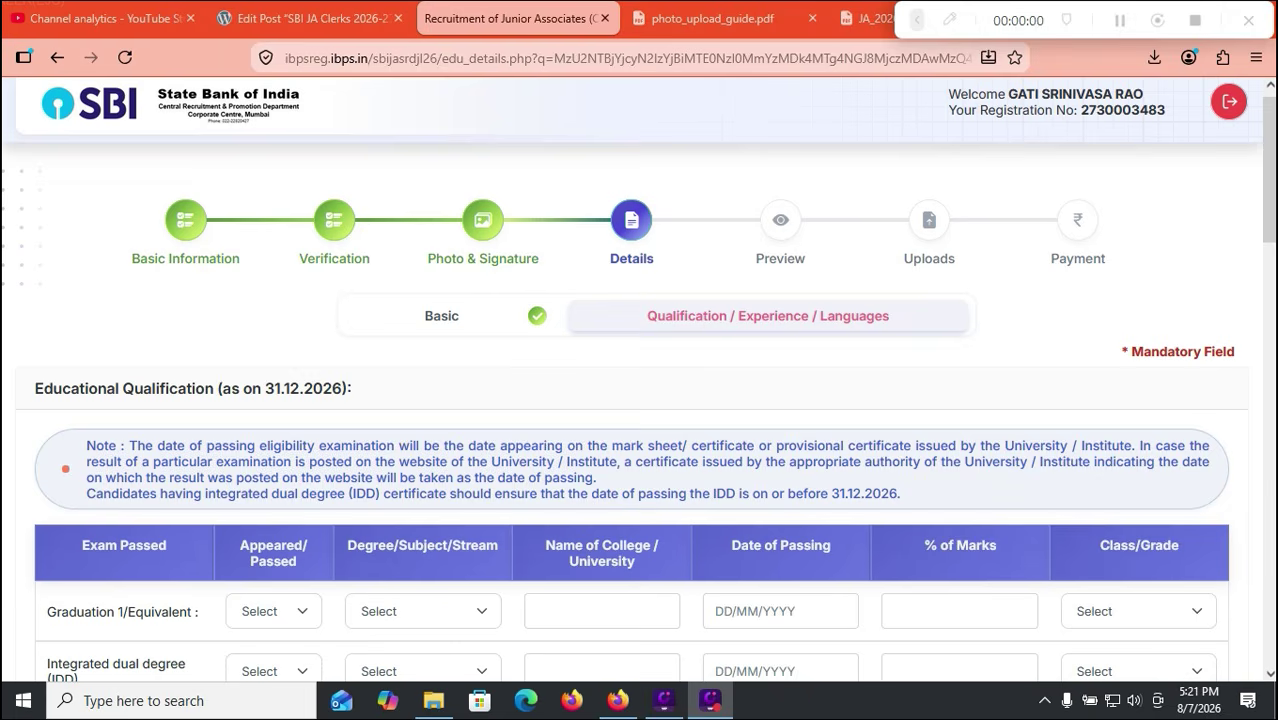
Step: Mark Graduation as Passed
left_click(65, 468)
left_click(65, 468)
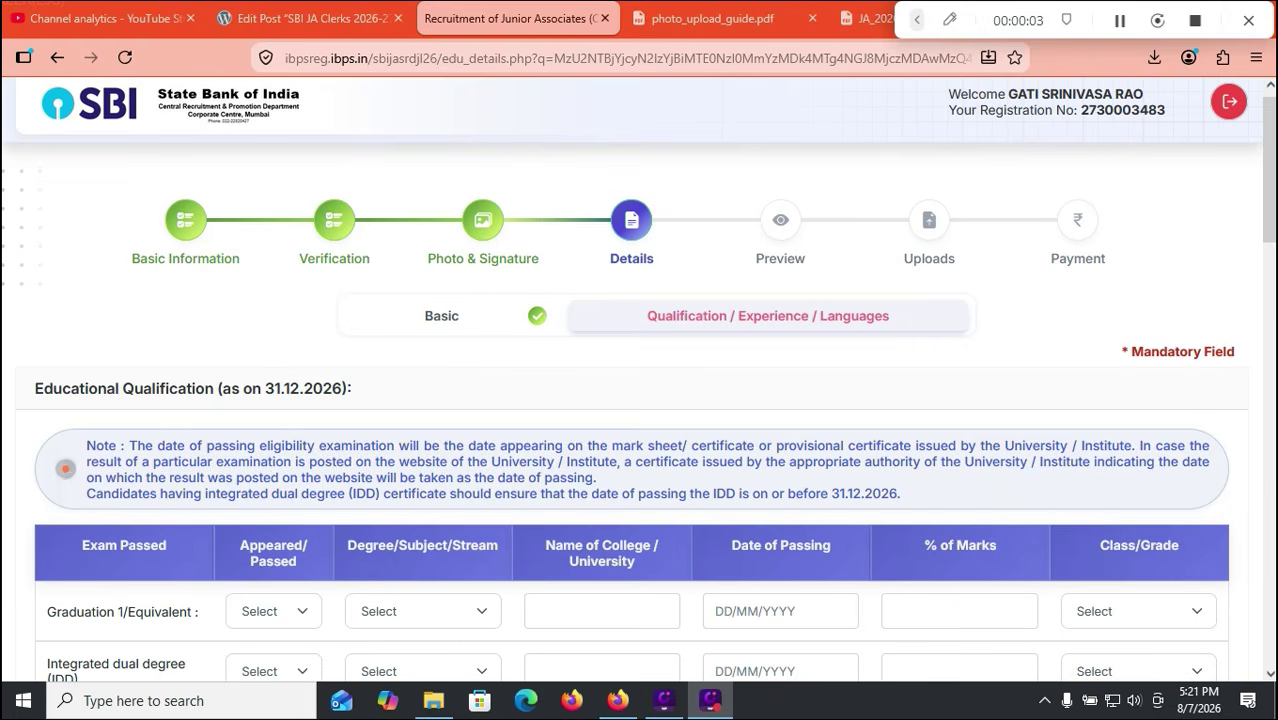
left_click(65, 468)
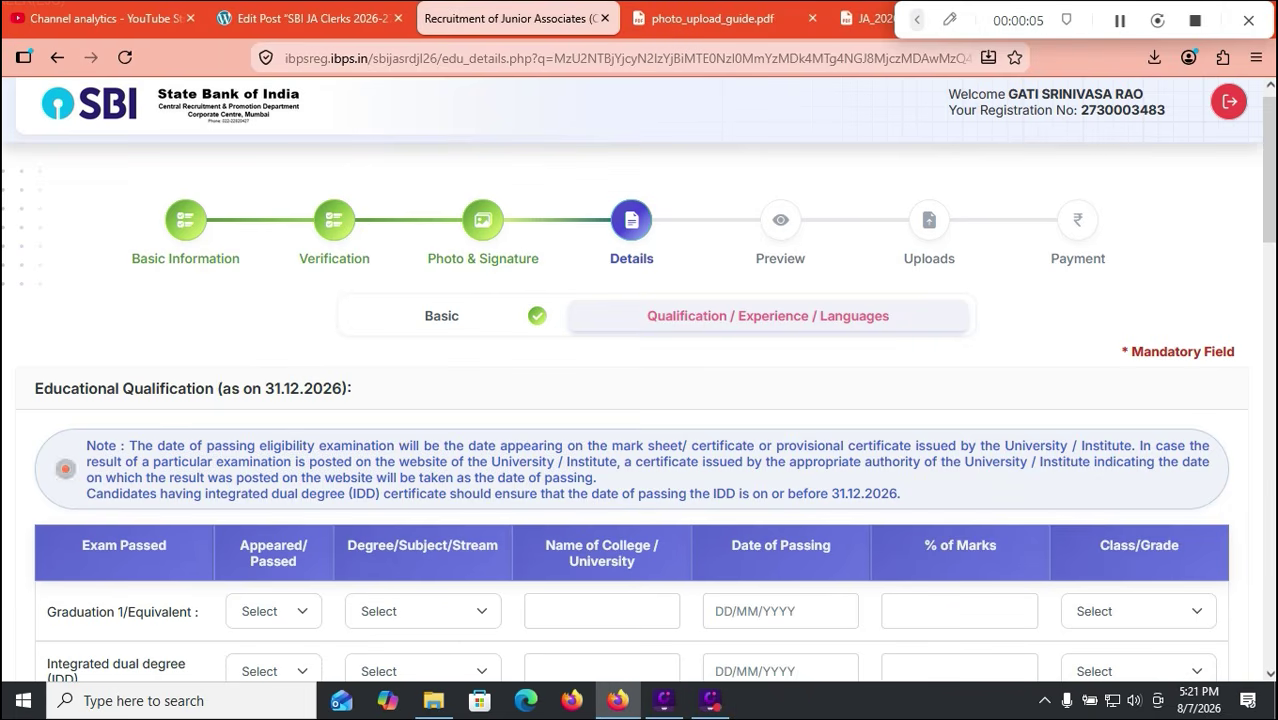
left_click(65, 468)
left_click(65, 468)
left_click(65, 468)
scroll(640, 400, "down", 3)
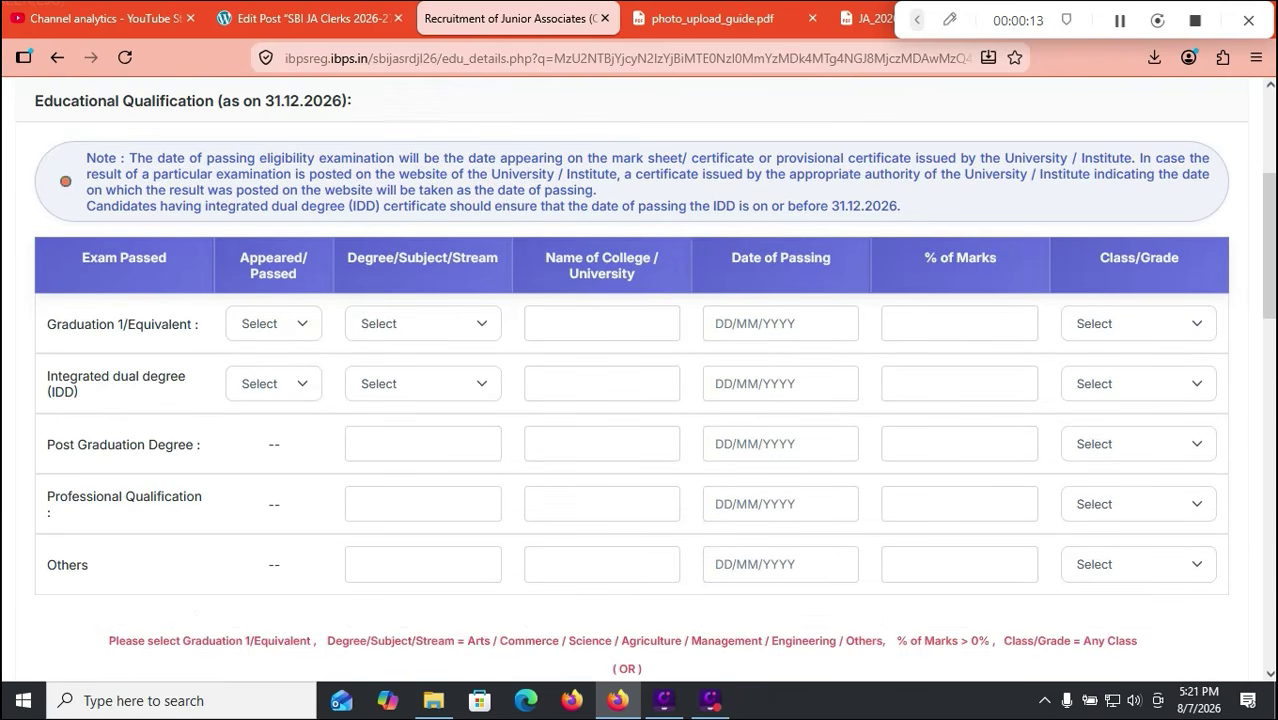
left_click(274, 324)
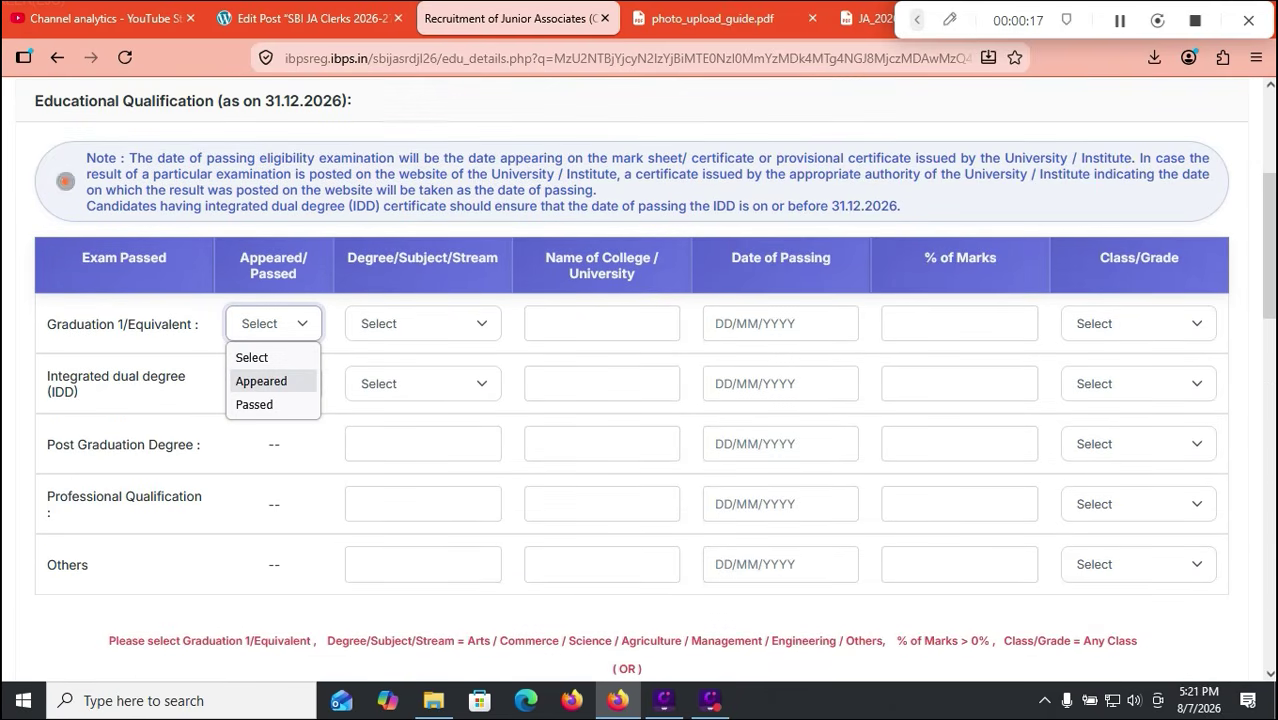
key("Down")
key("Return")
Step: Set the Graduation stream to Engineering and college to NAGARJUNA UNIVERSITY
left_click(423, 324)
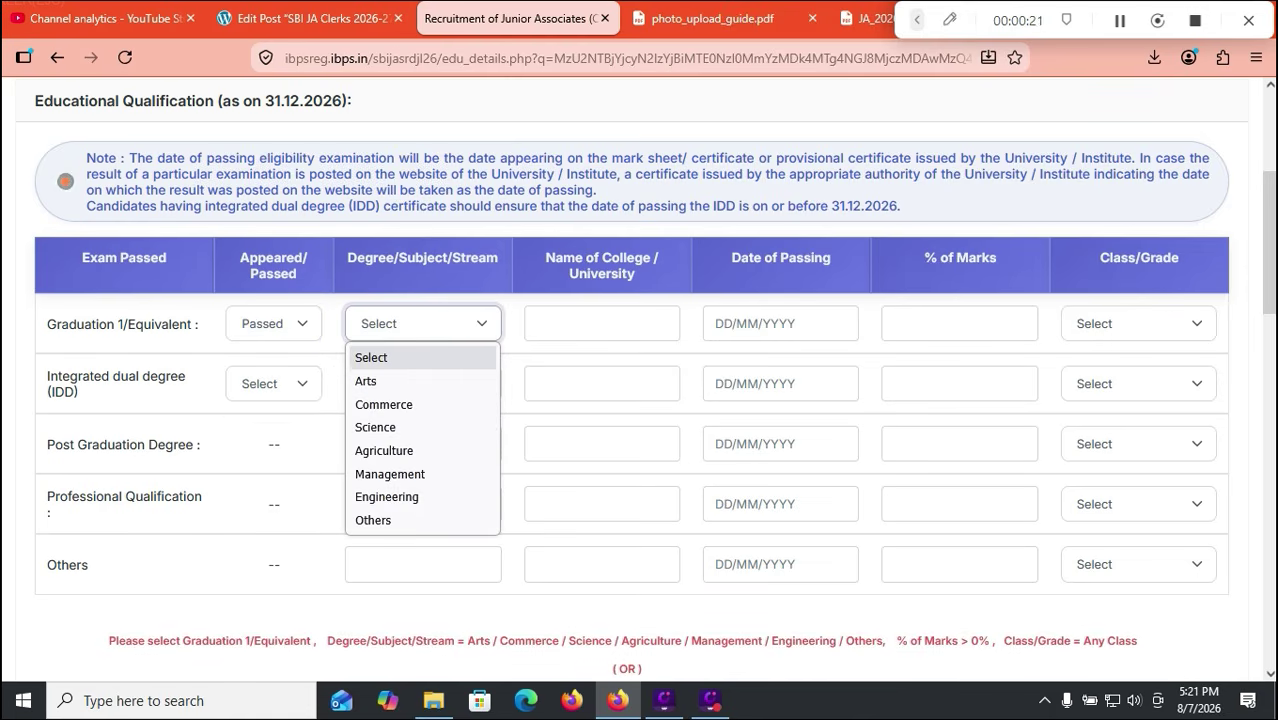
key("Down")
key("Down")
key("Down")
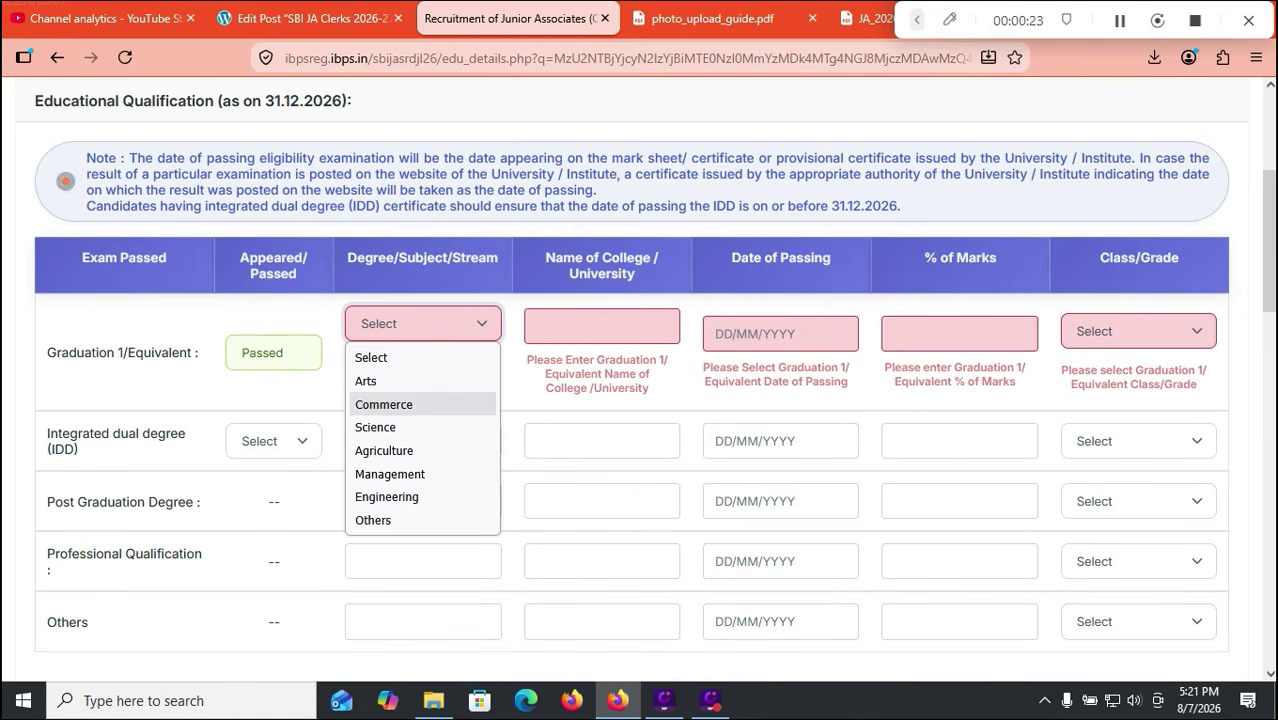
key("Down")
key("Down")
key("Down")
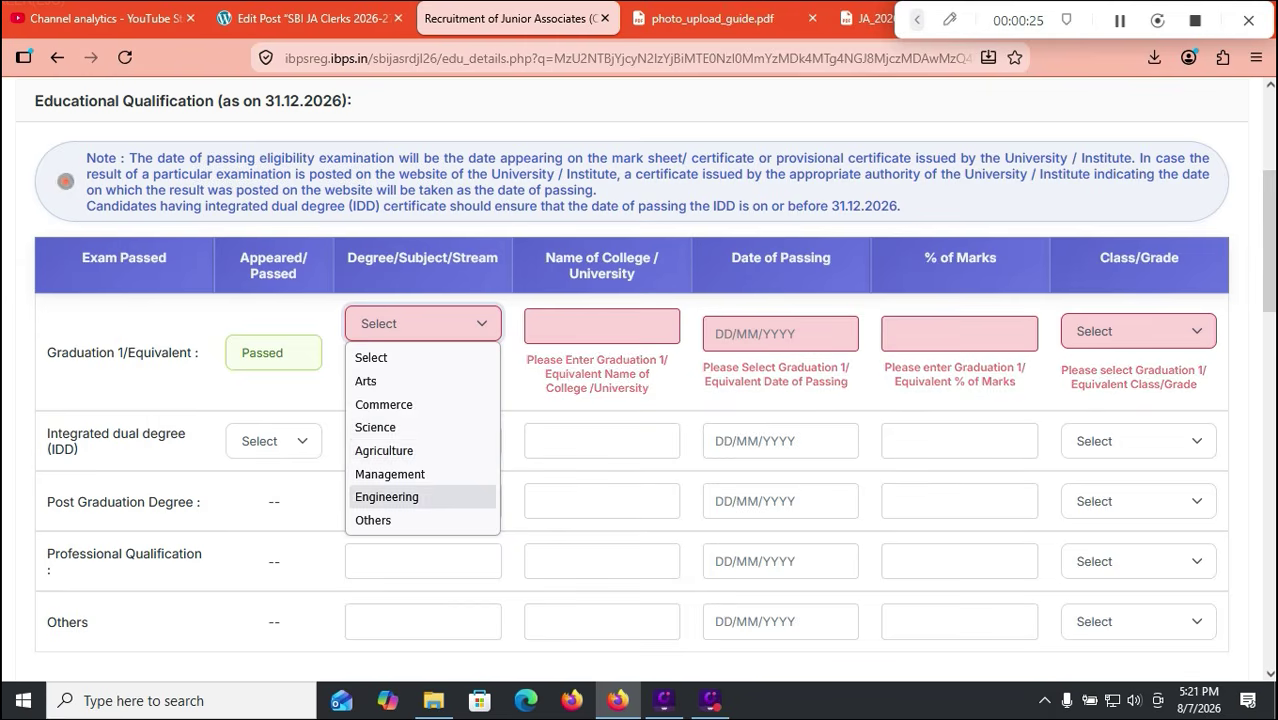
key("Return")
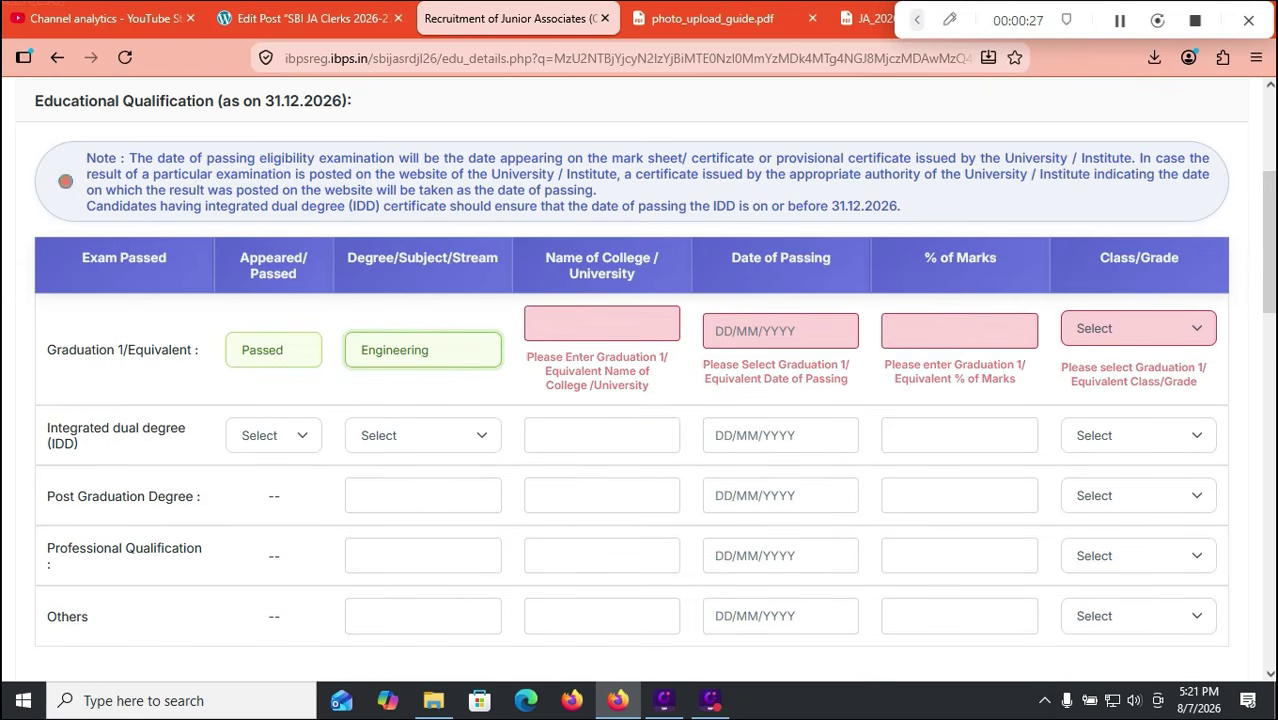
left_click(423, 350)
key("Up")
key("Up")
key("Escape")
key("Tab")
type("NAGAR")
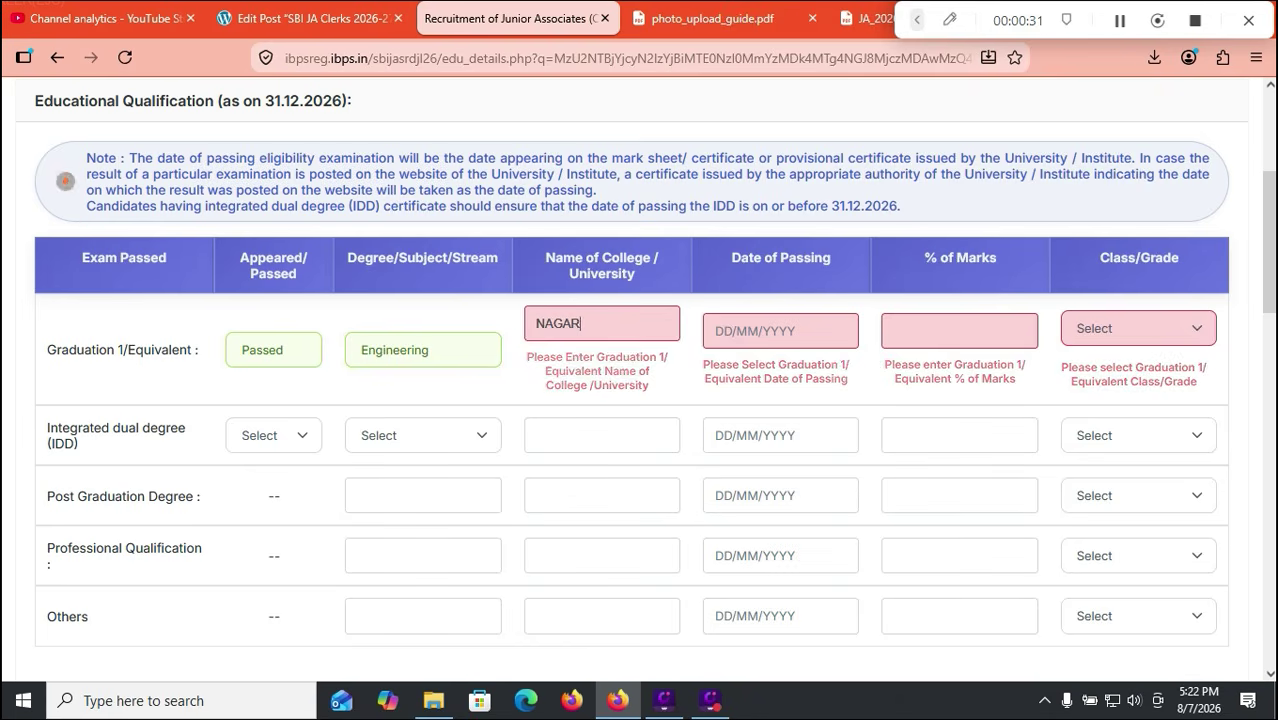
type("JUNA UNIVES")
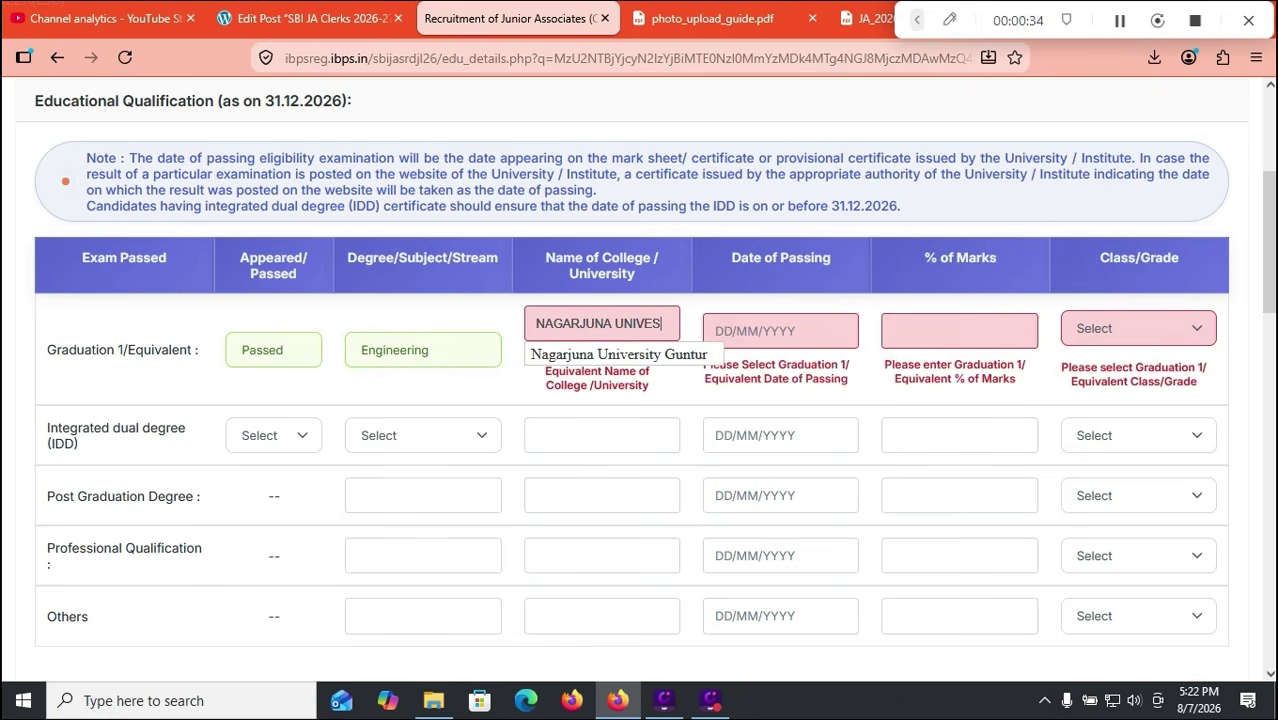
key("BackSpace")
type("RSITY")
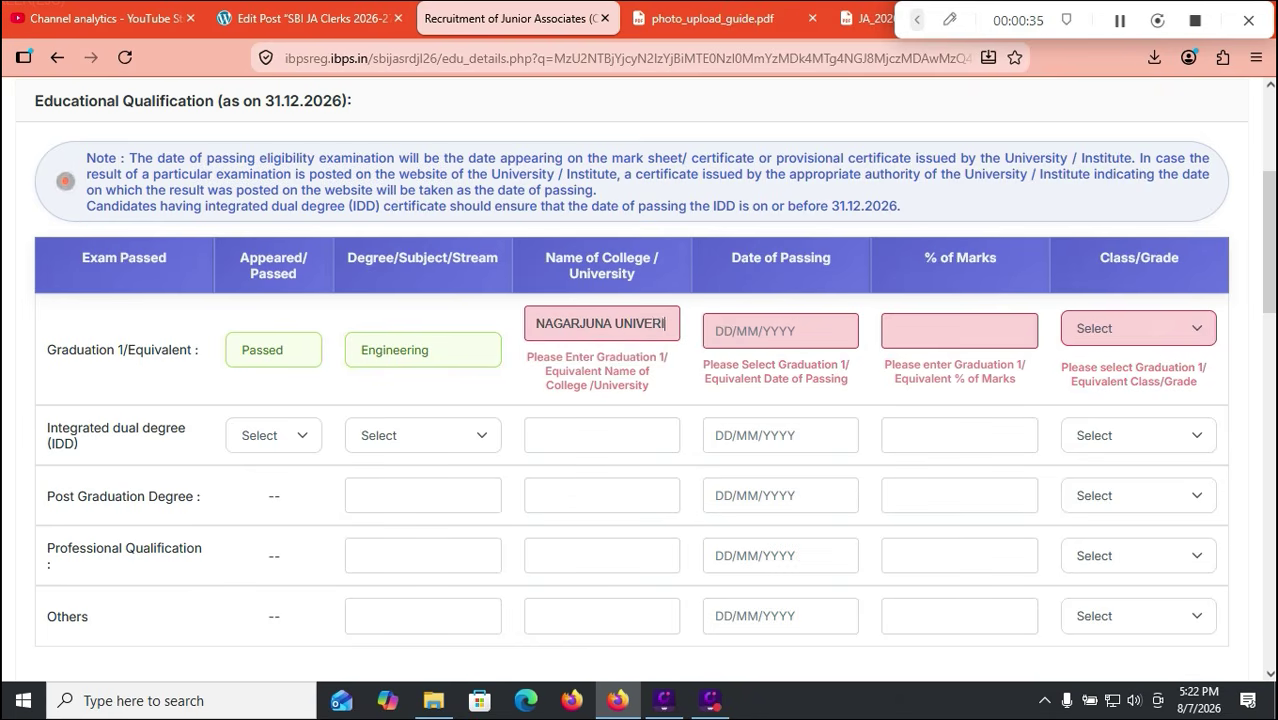
key("Tab")
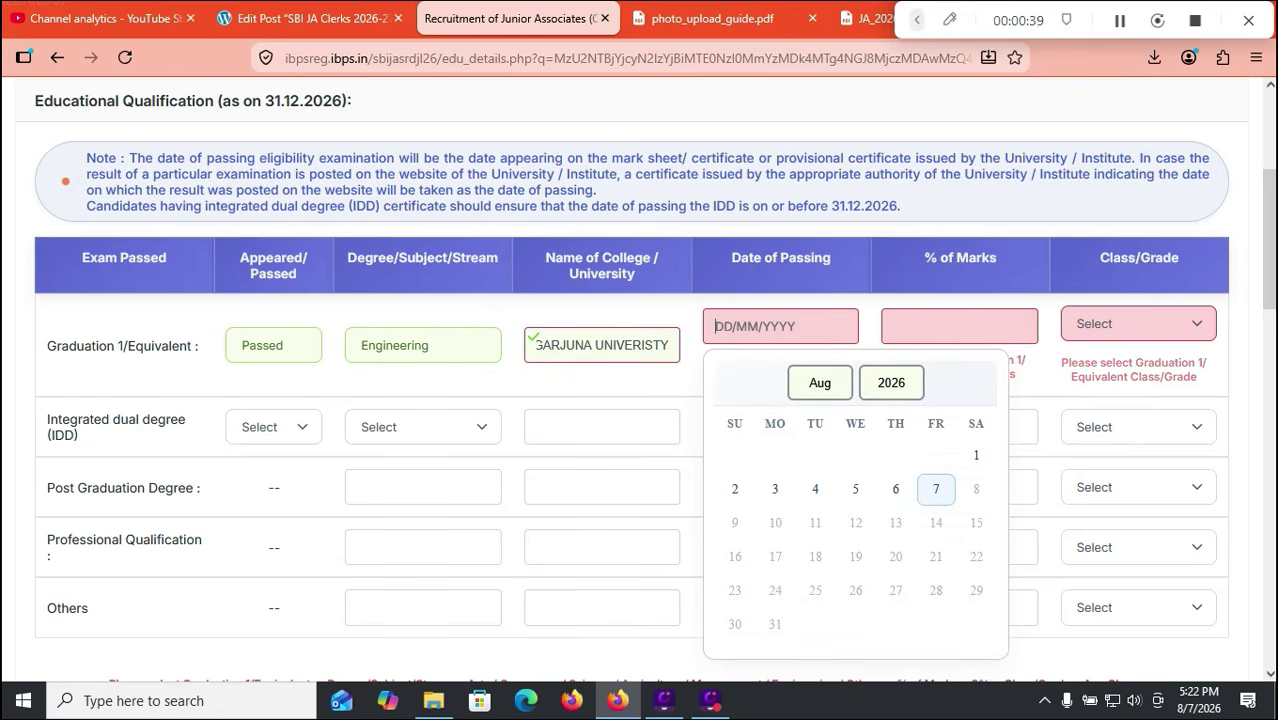
Step: Set passing date 04/08/2026, marks 80.00 percent and grade First Class
left_click(890, 383)
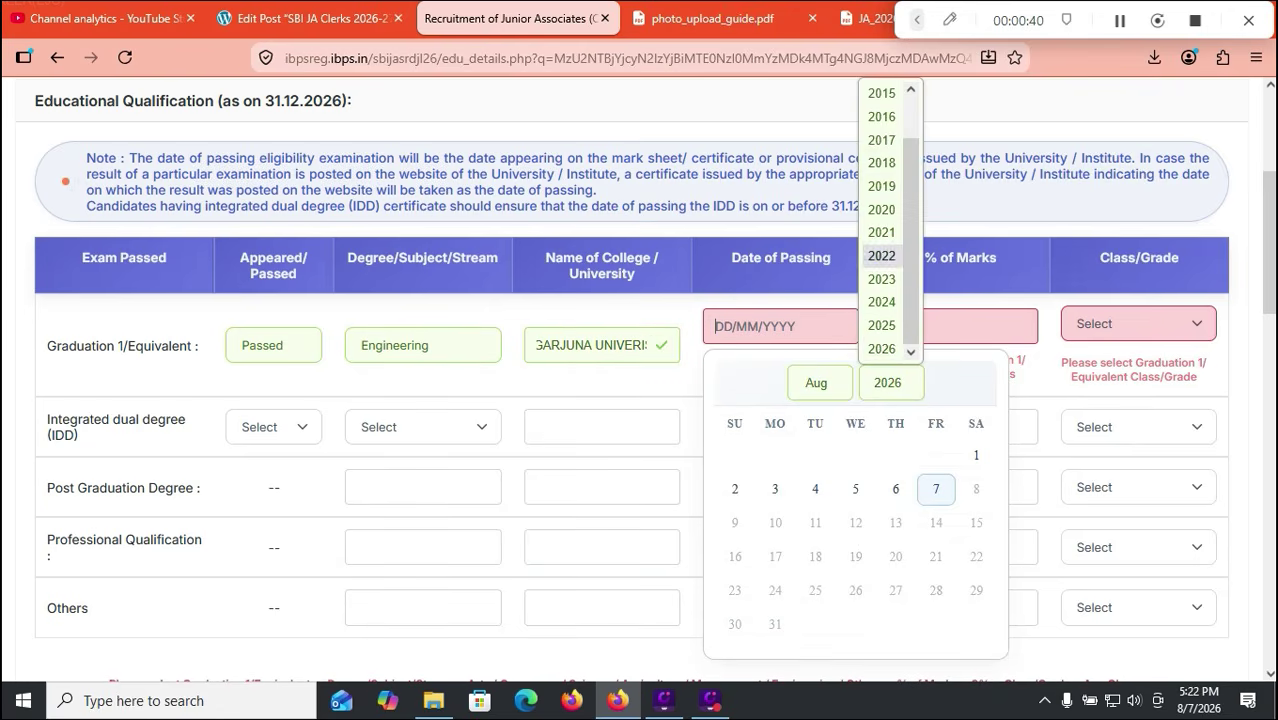
left_click(882, 255)
left_click(891, 383)
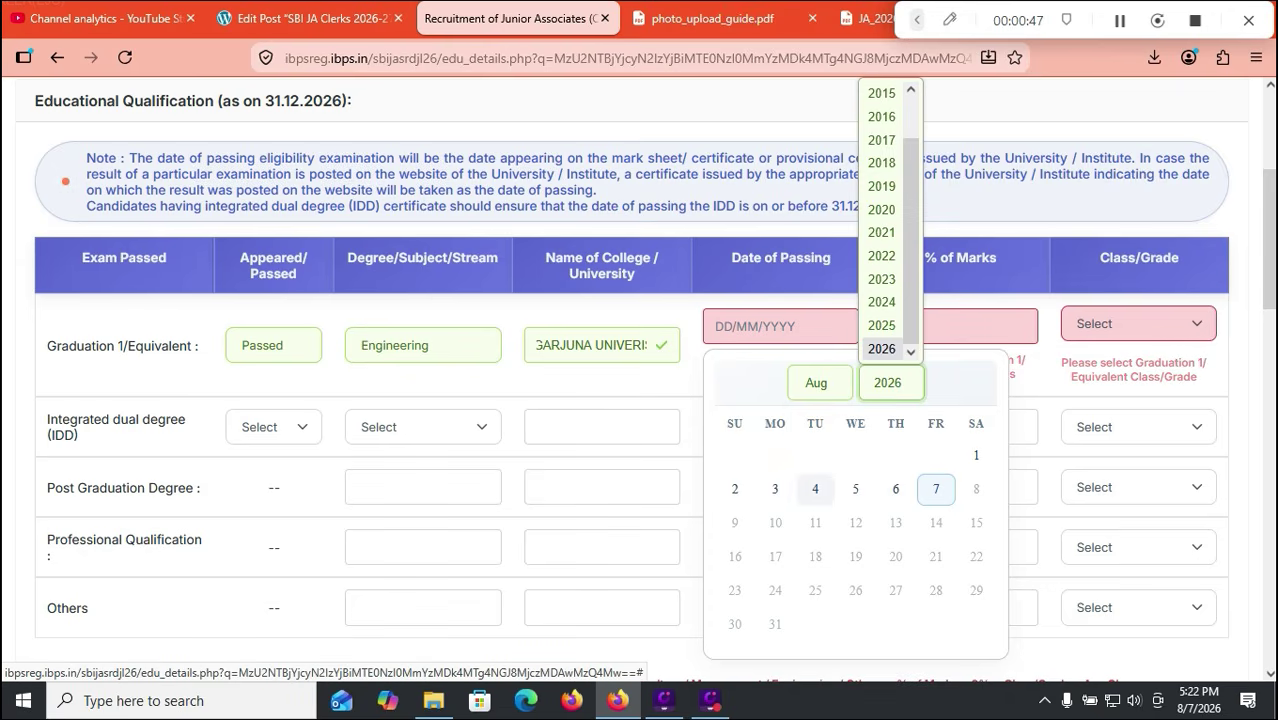
left_click(815, 489)
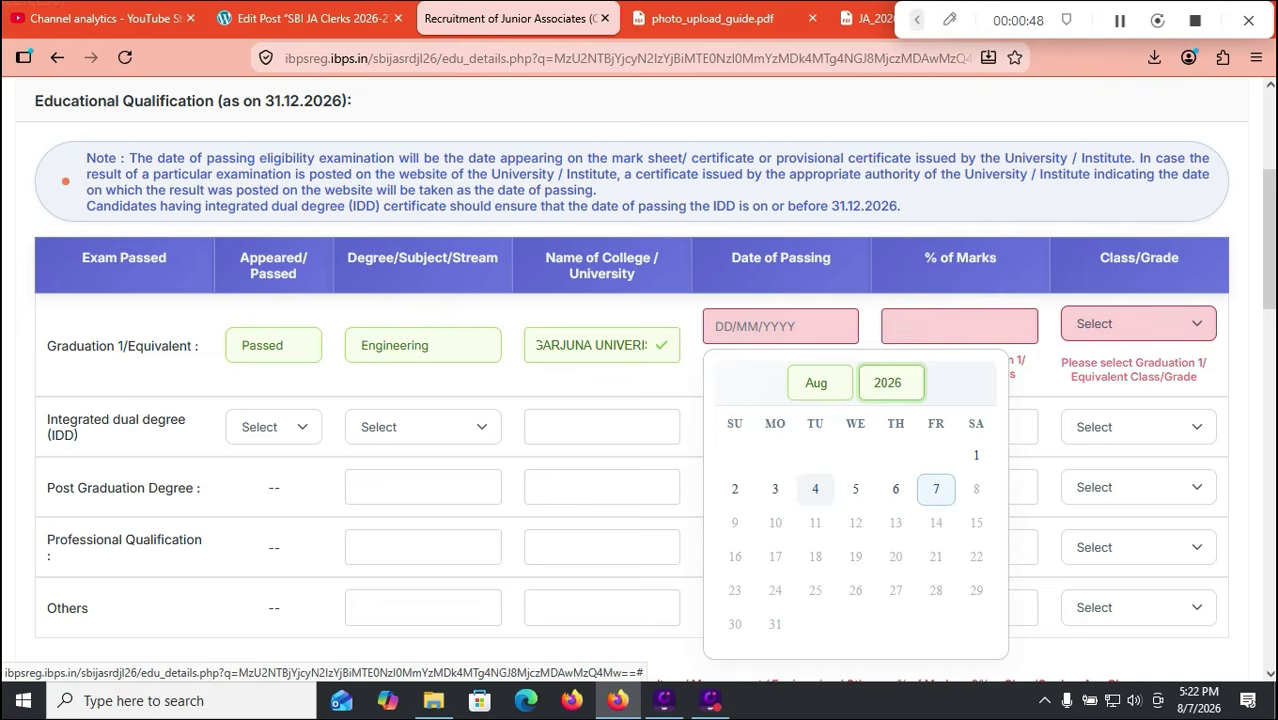
left_click(815, 489)
left_click(959, 327)
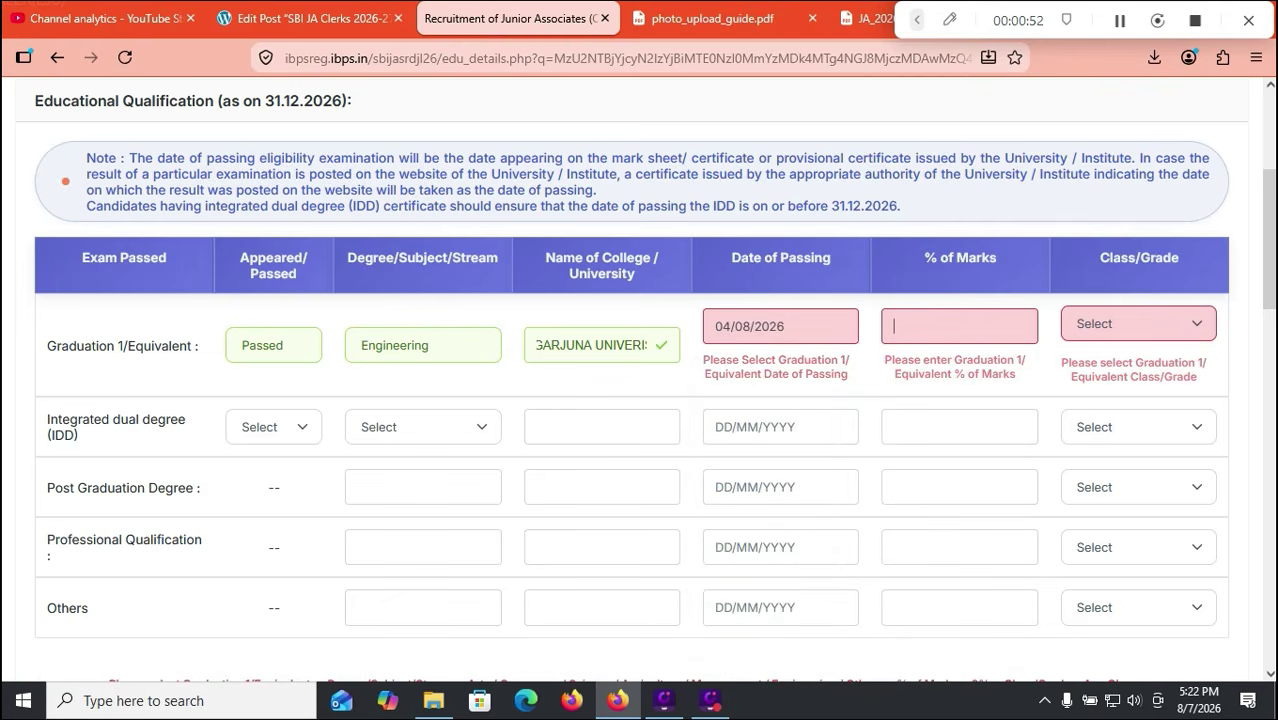
type("80.00")
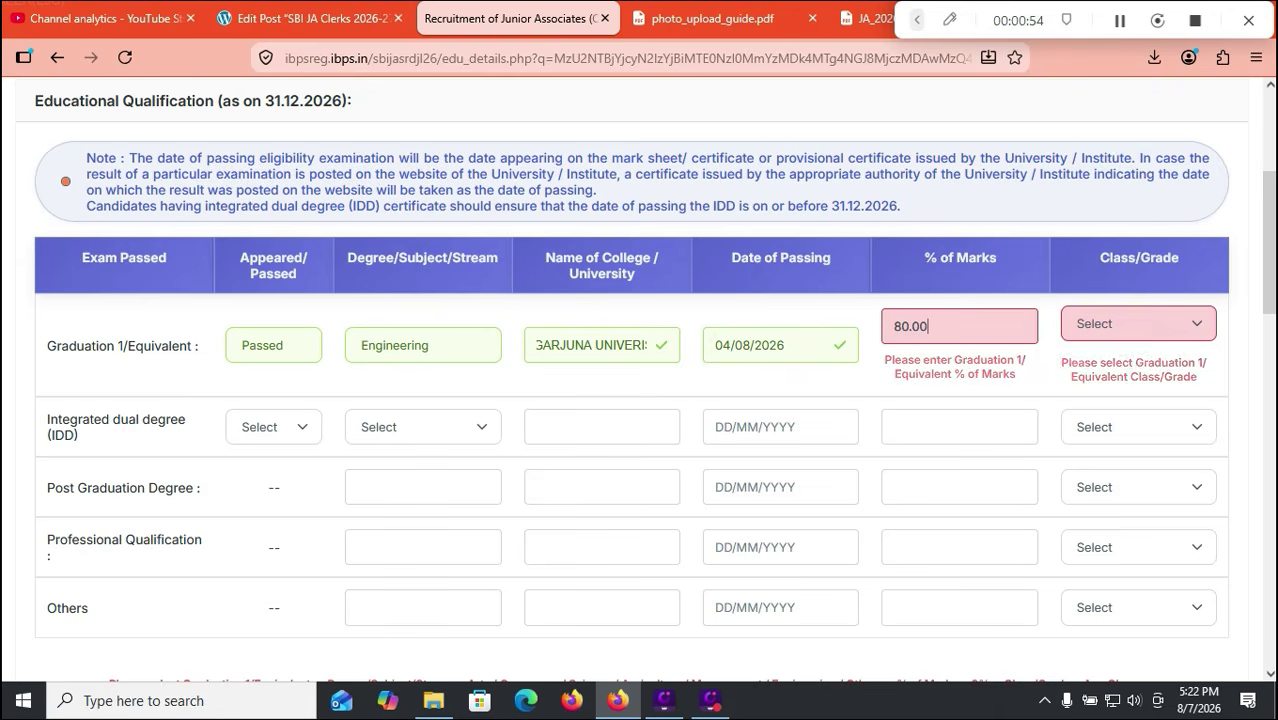
left_click(1138, 324)
left_click(1099, 380)
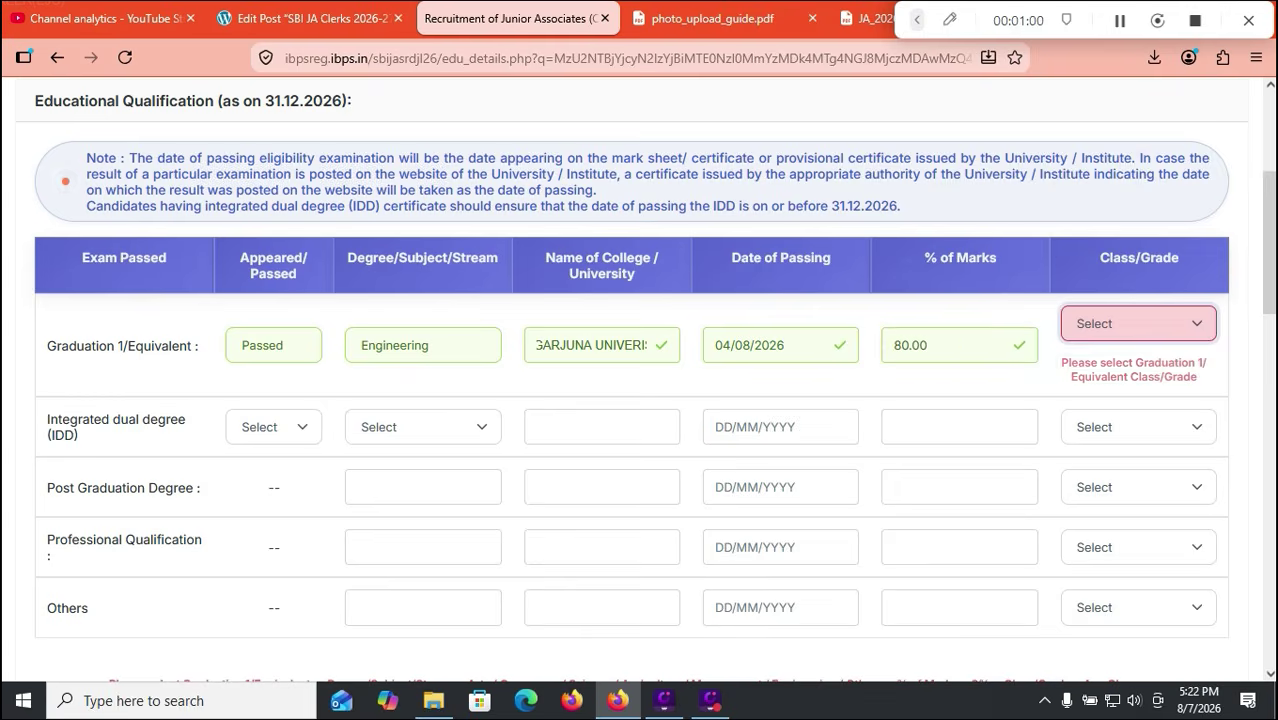
scroll(640, 400, "down", 1)
Step: Scroll down to Other Details and opt in to pre-exam training
scroll(640, 400, "down", 2)
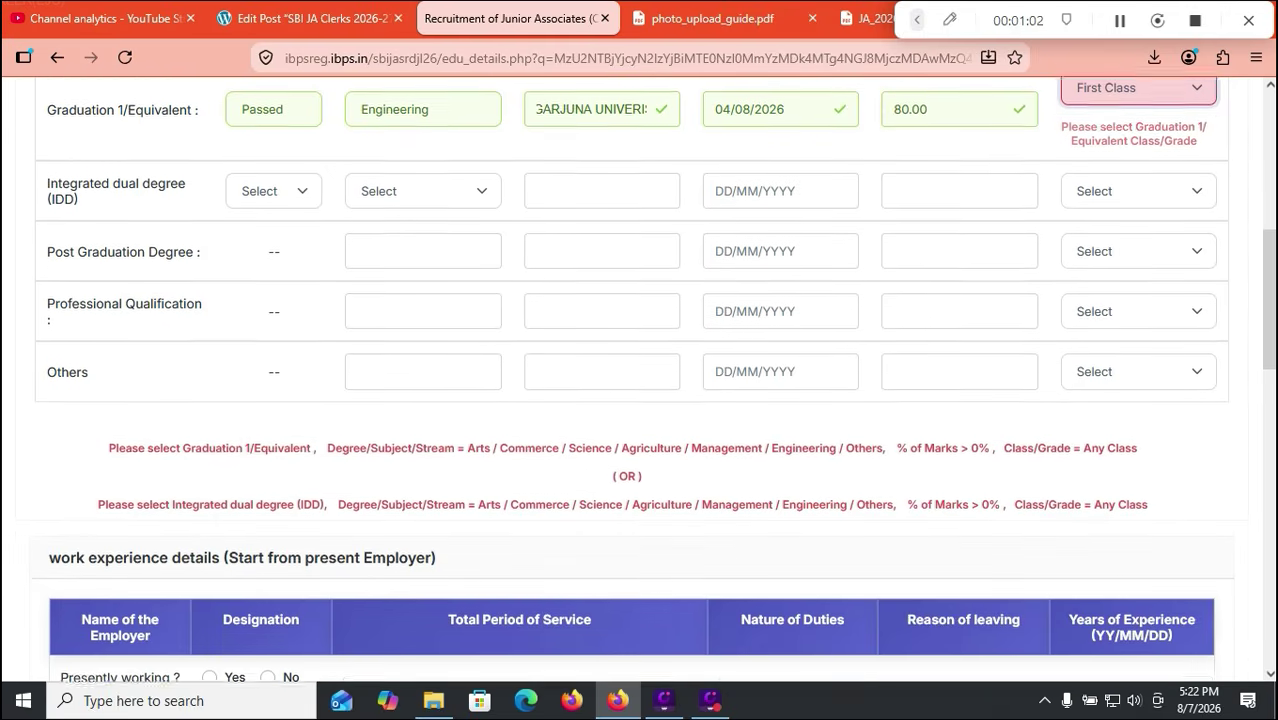
scroll(640, 400, "down", 3)
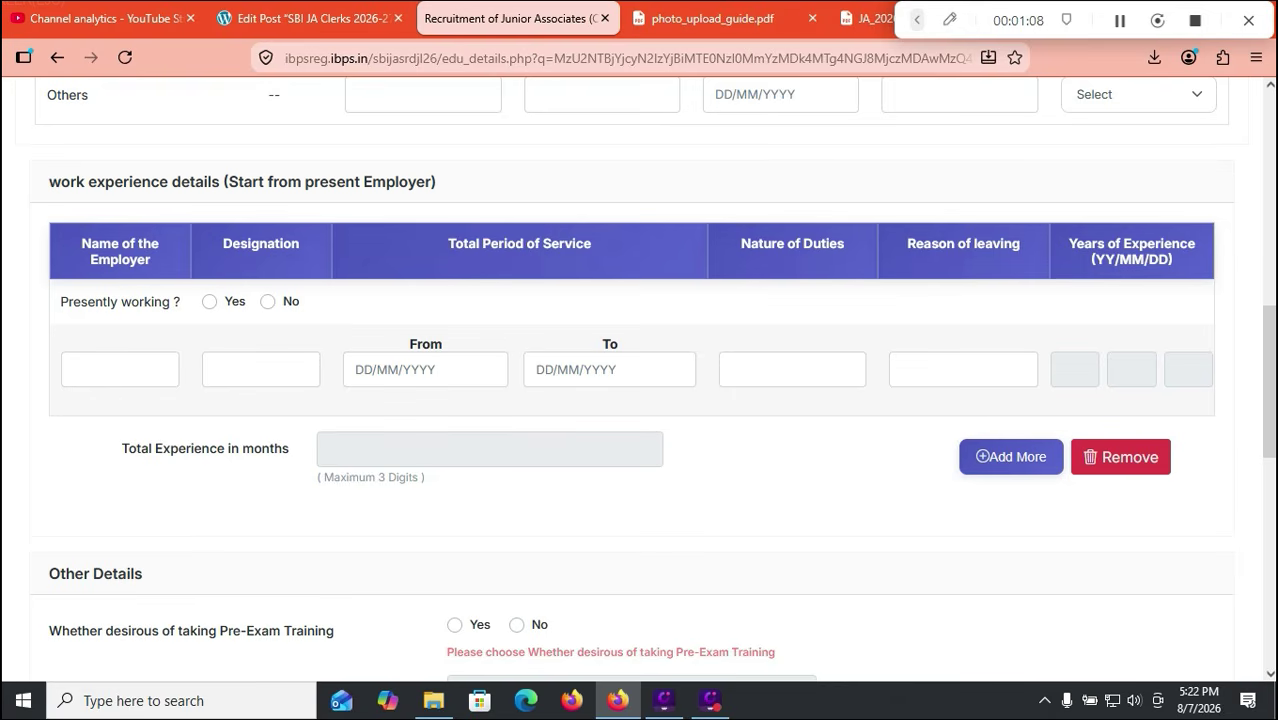
scroll(640, 400, "down", 3)
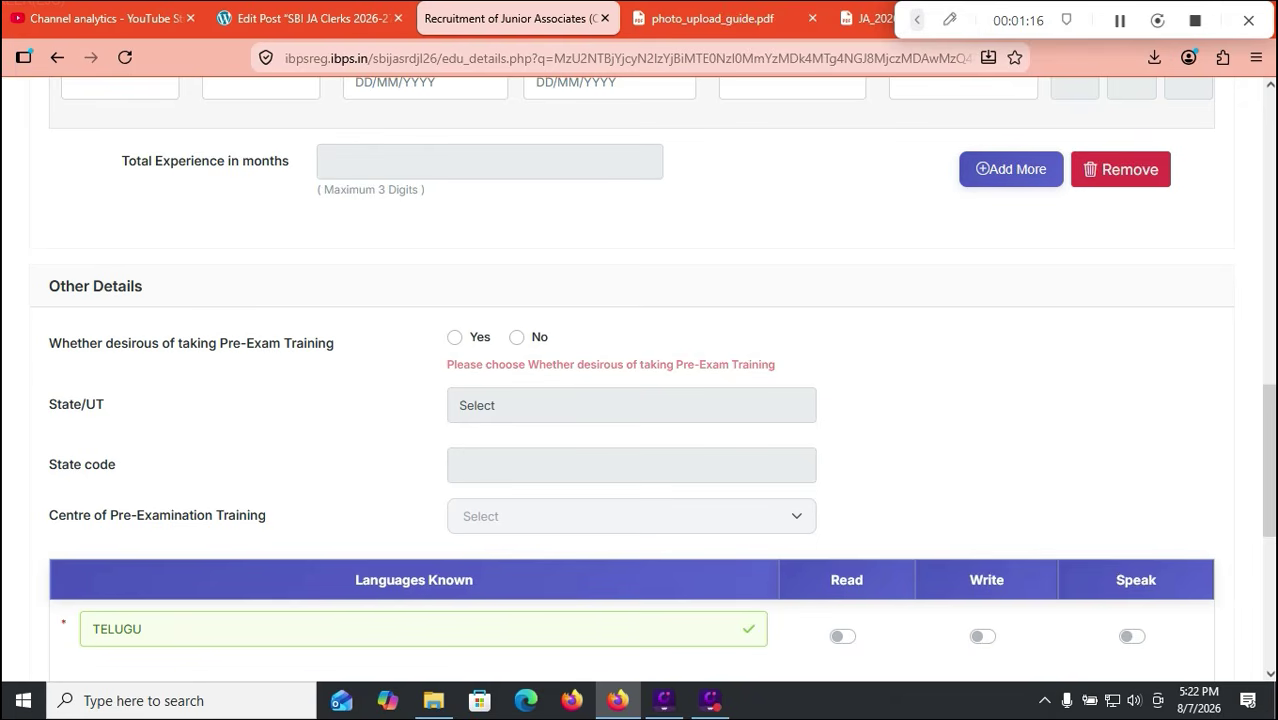
left_click(455, 338)
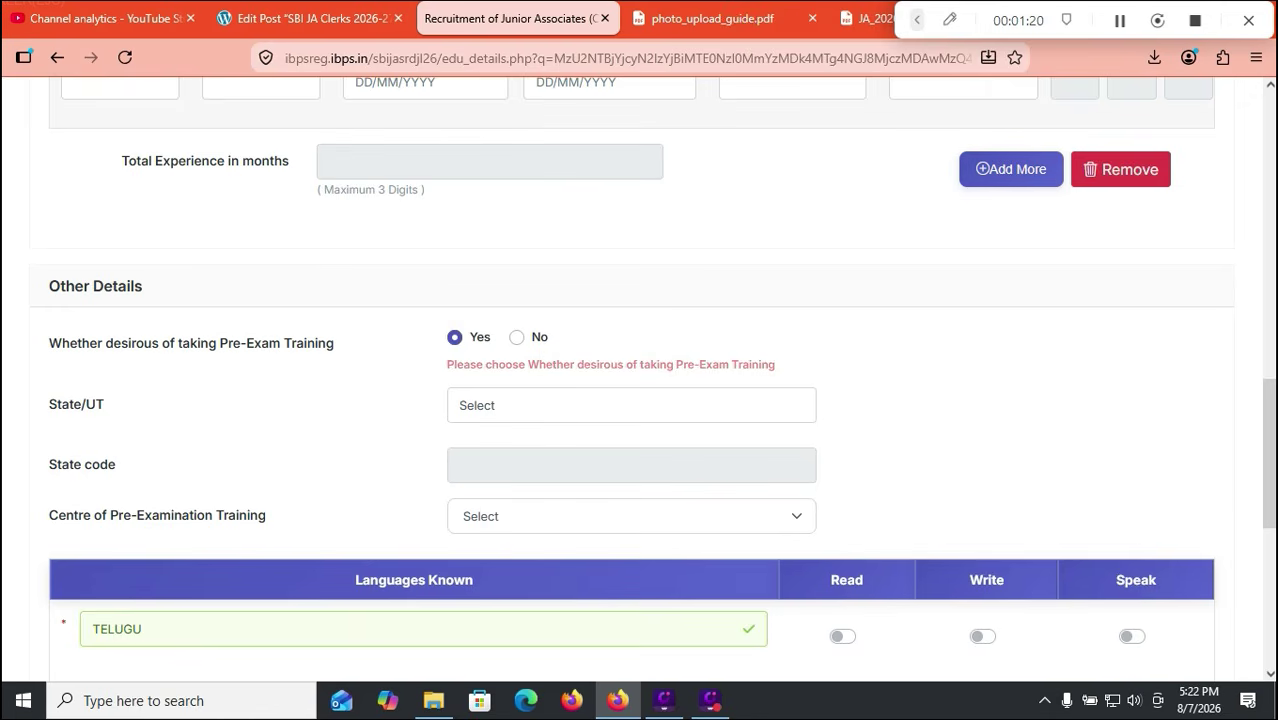
Step: Set the training State/UT to Andhra Pradesh (code 12) and choose Tirupati as the training centre
left_click(631, 405)
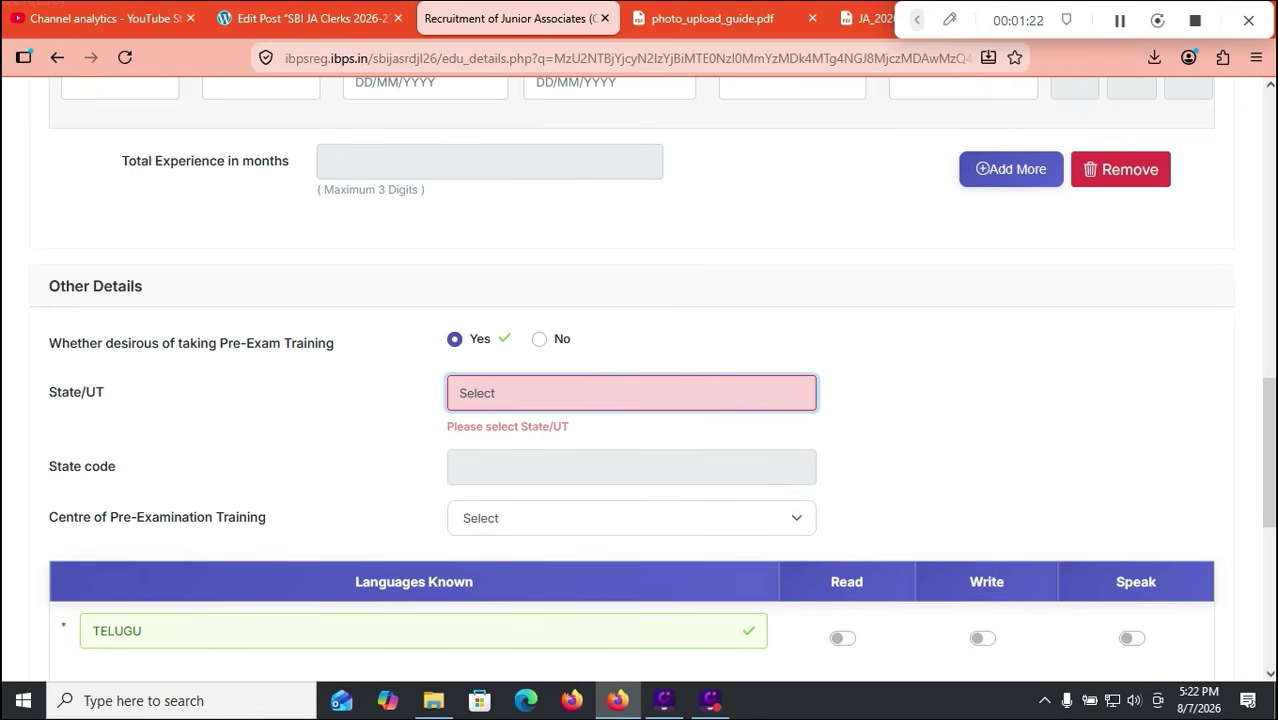
left_click(631, 518)
left_click(631, 518)
left_click(631, 394)
left_click(631, 394)
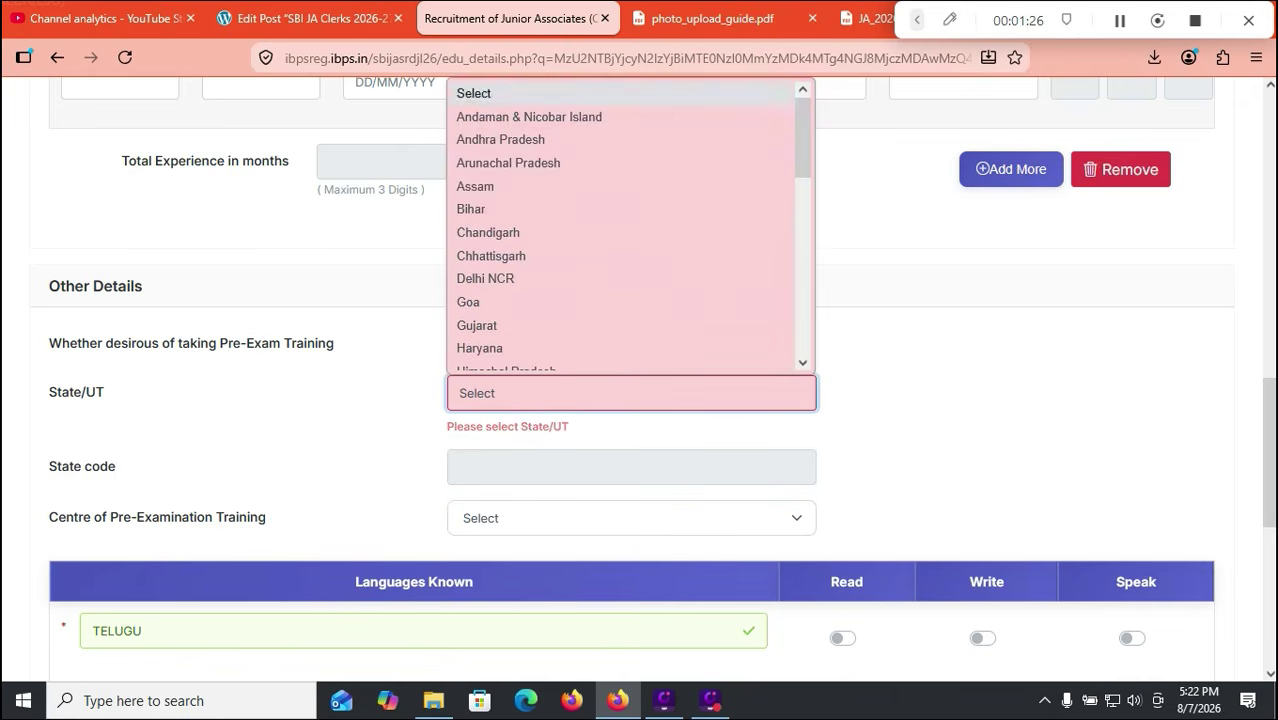
left_click(501, 127)
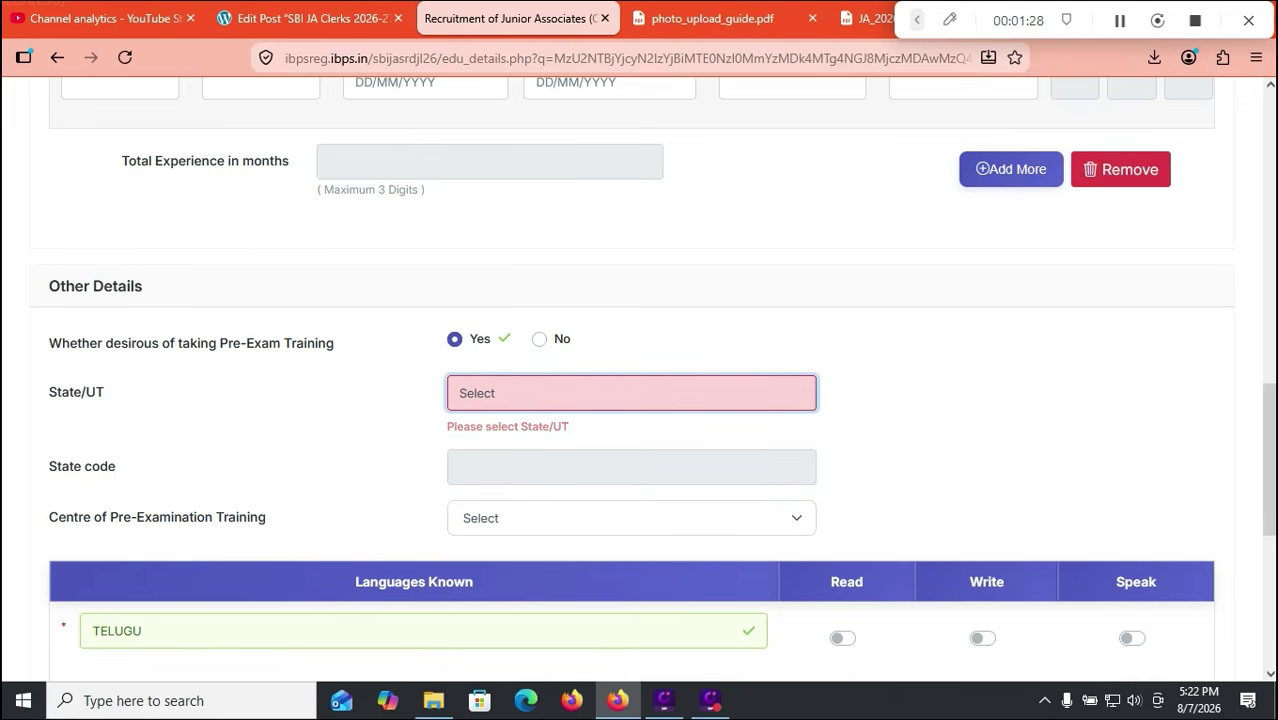
key("Down")
left_click(631, 508)
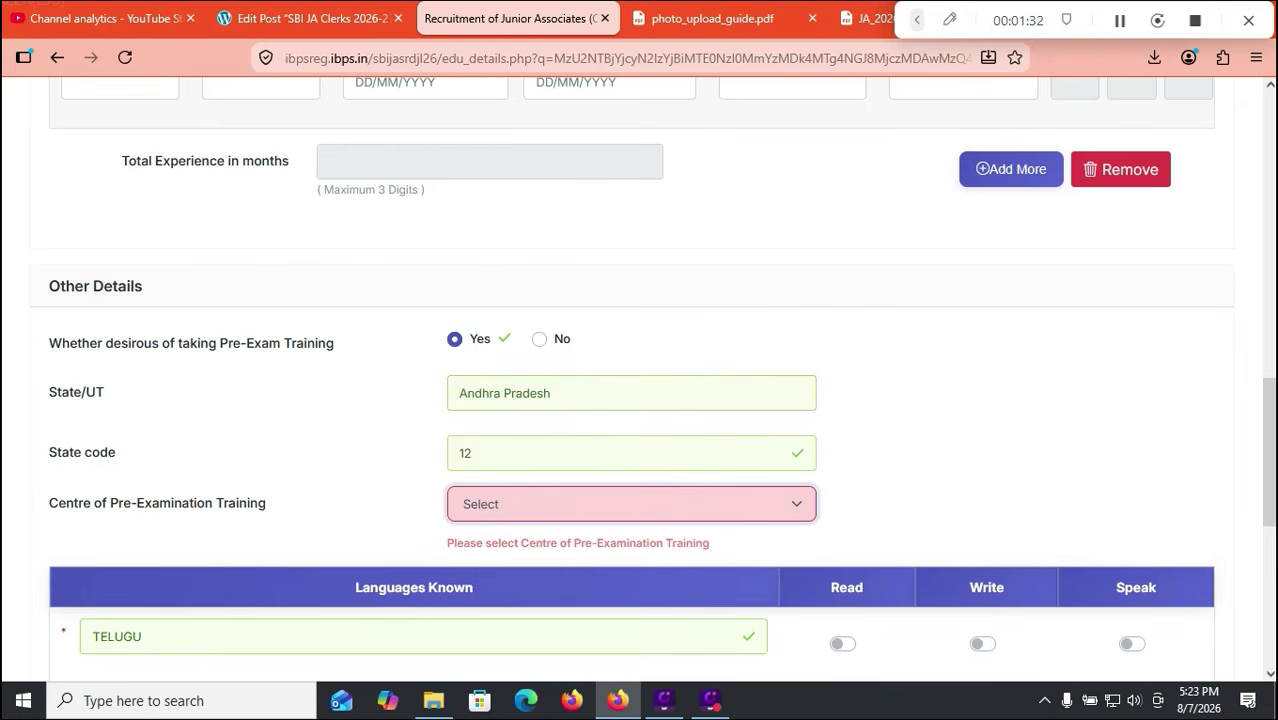
left_click(560, 423)
Step: Mark Telugu and English as read, written and spoken, and Hindi as read and spoken
scroll(560, 423, "down", 5)
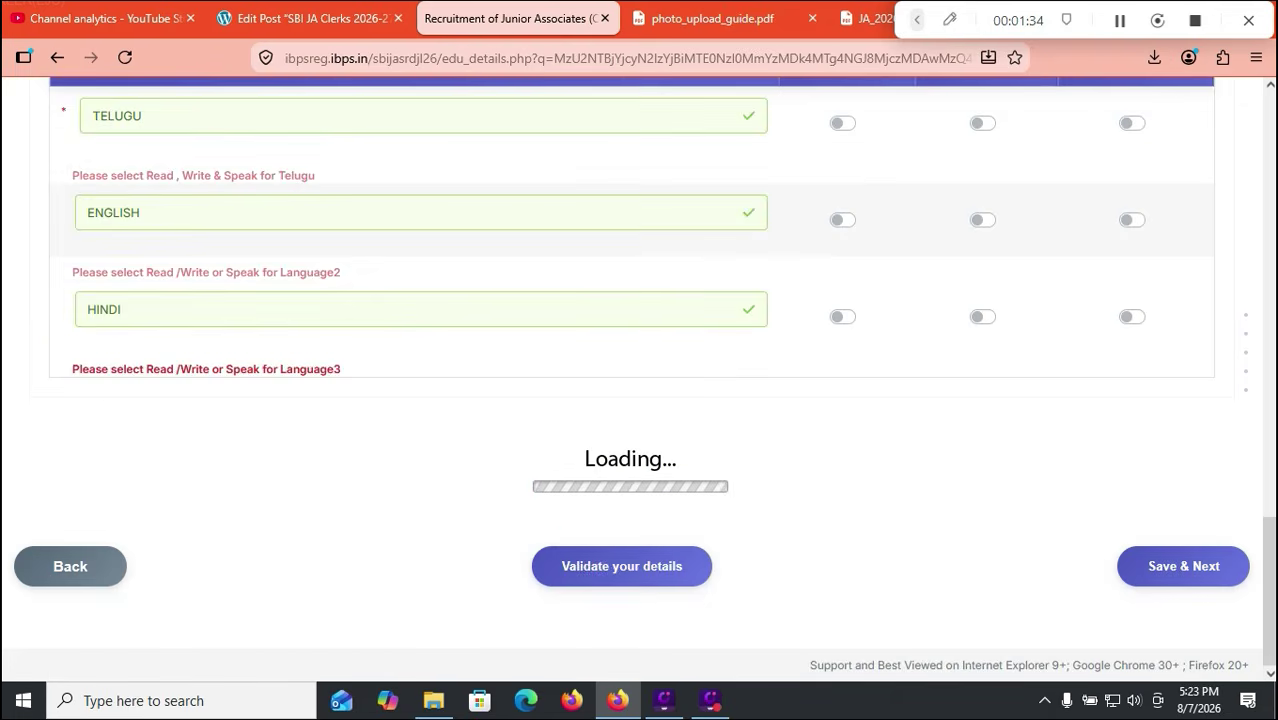
left_click(842, 165)
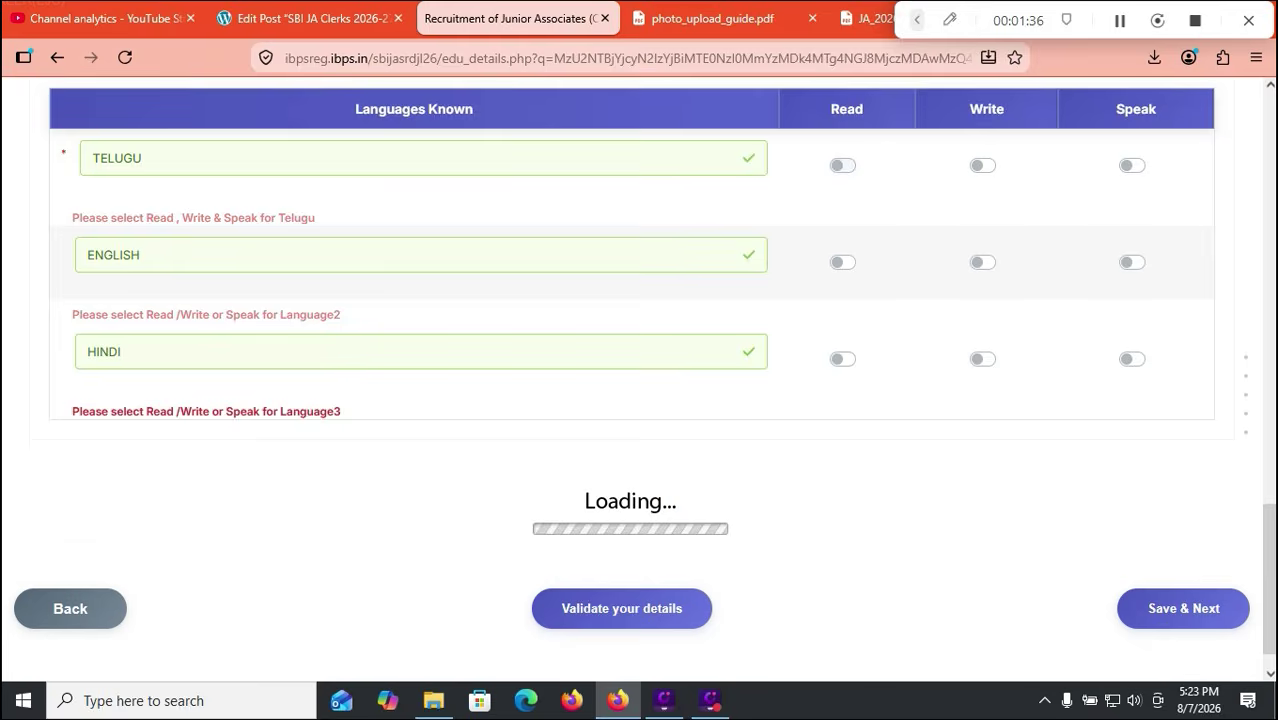
left_click(988, 165)
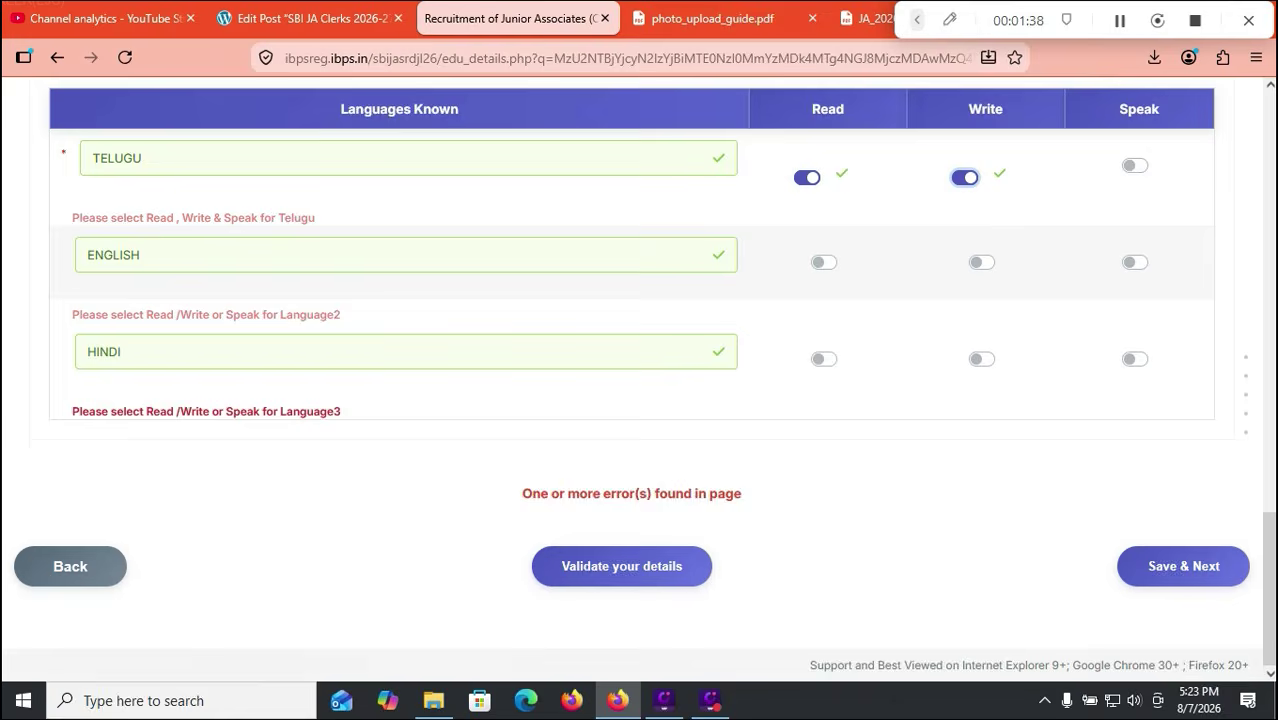
left_click(1134, 165)
left_click(820, 262)
left_click(1132, 286)
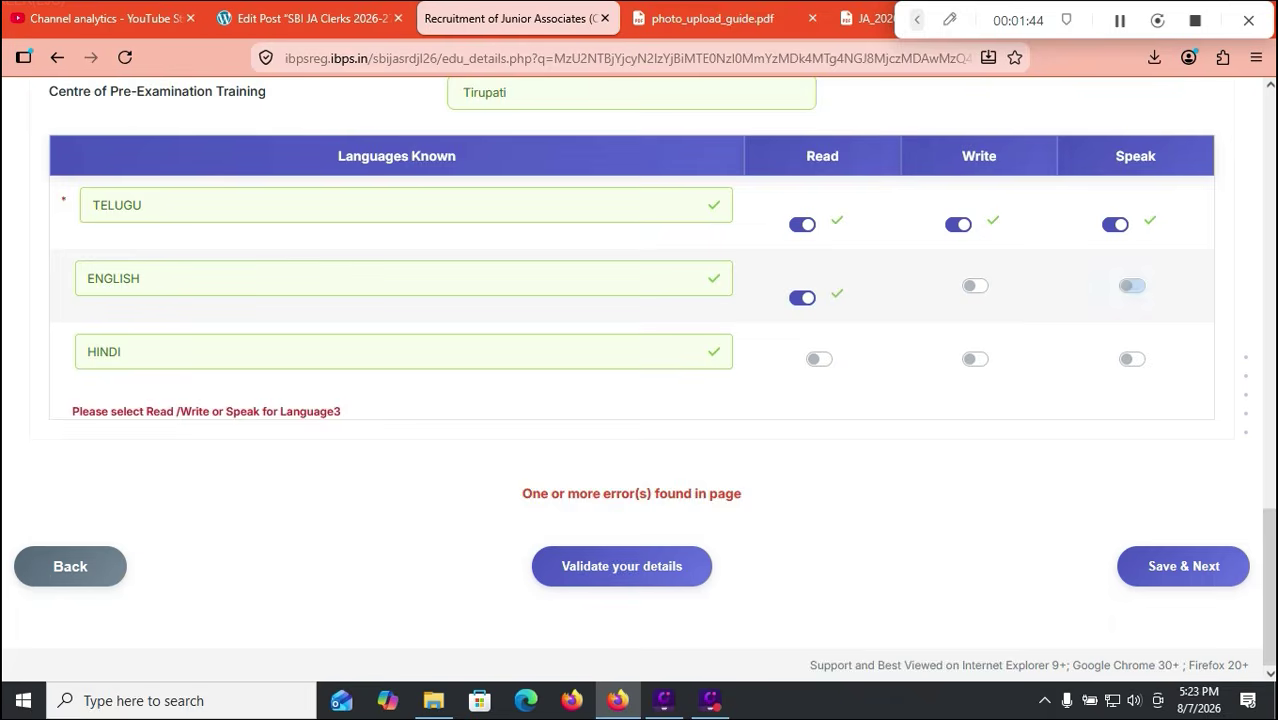
left_click(969, 286)
left_click(819, 359)
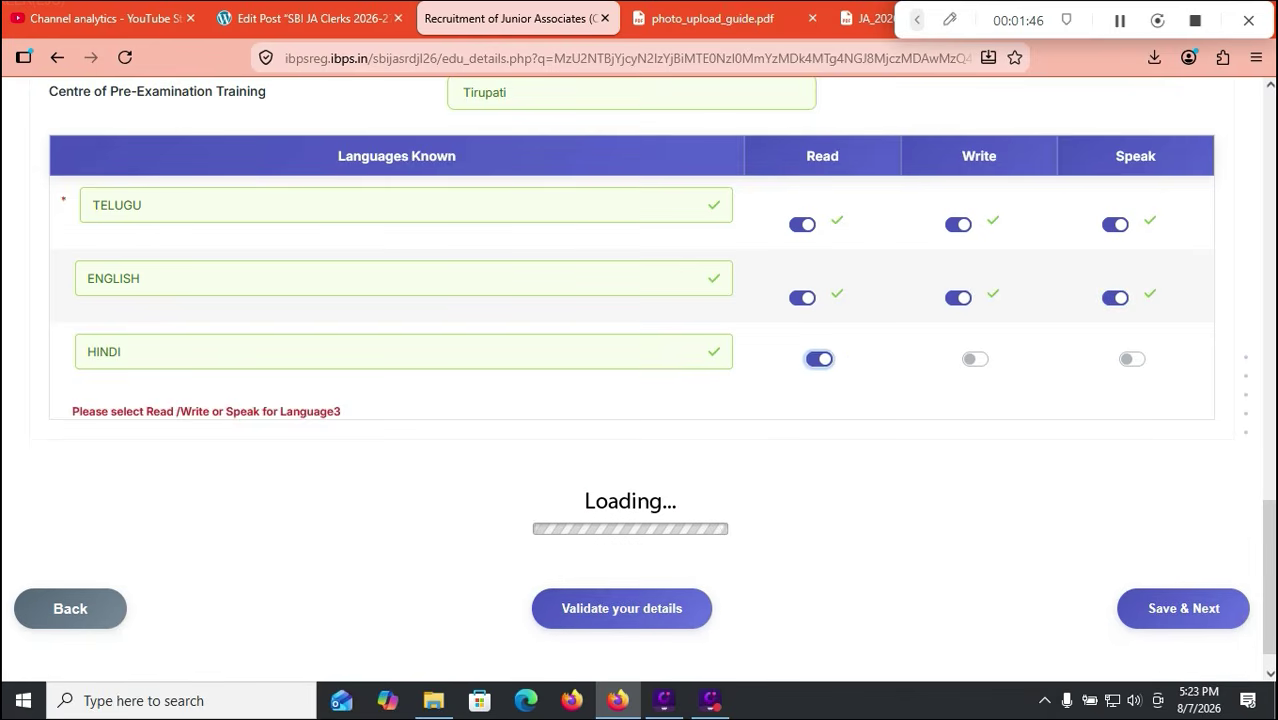
scroll(819, 359, "up", 1)
left_click(1125, 443)
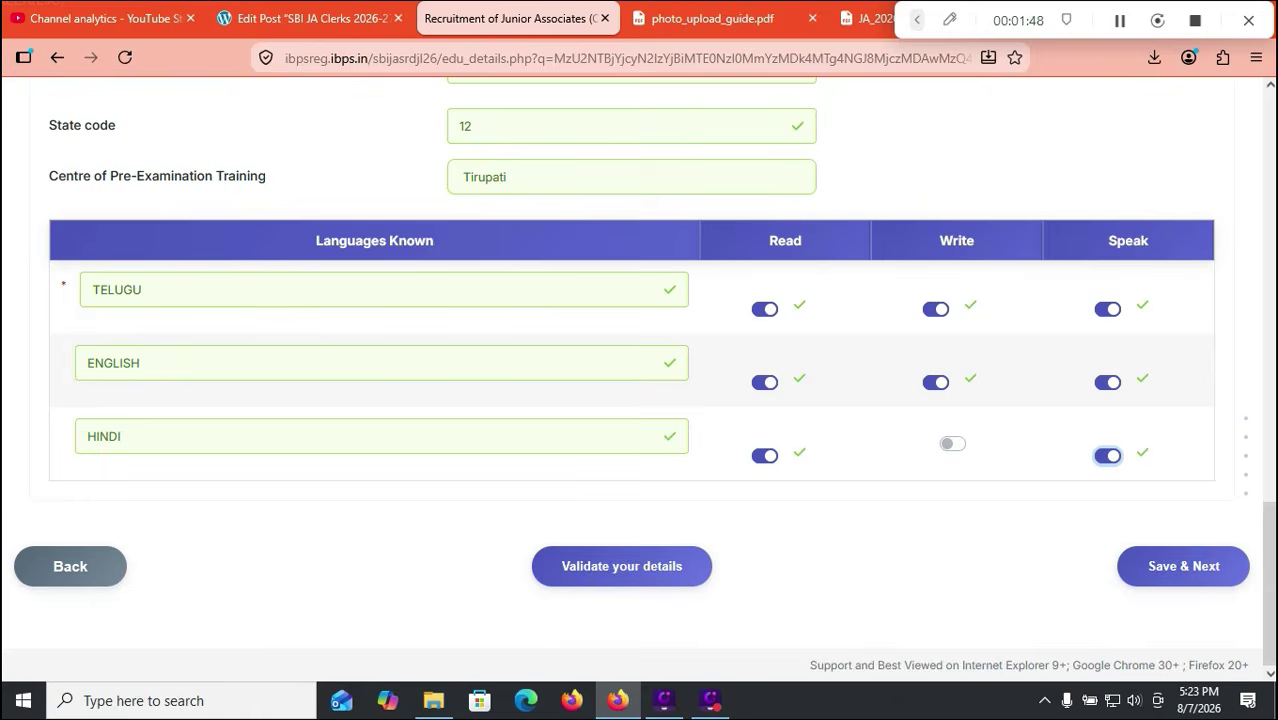
Step: Validate the details, dismiss the success message, and save to reach the declaration
left_click(622, 565)
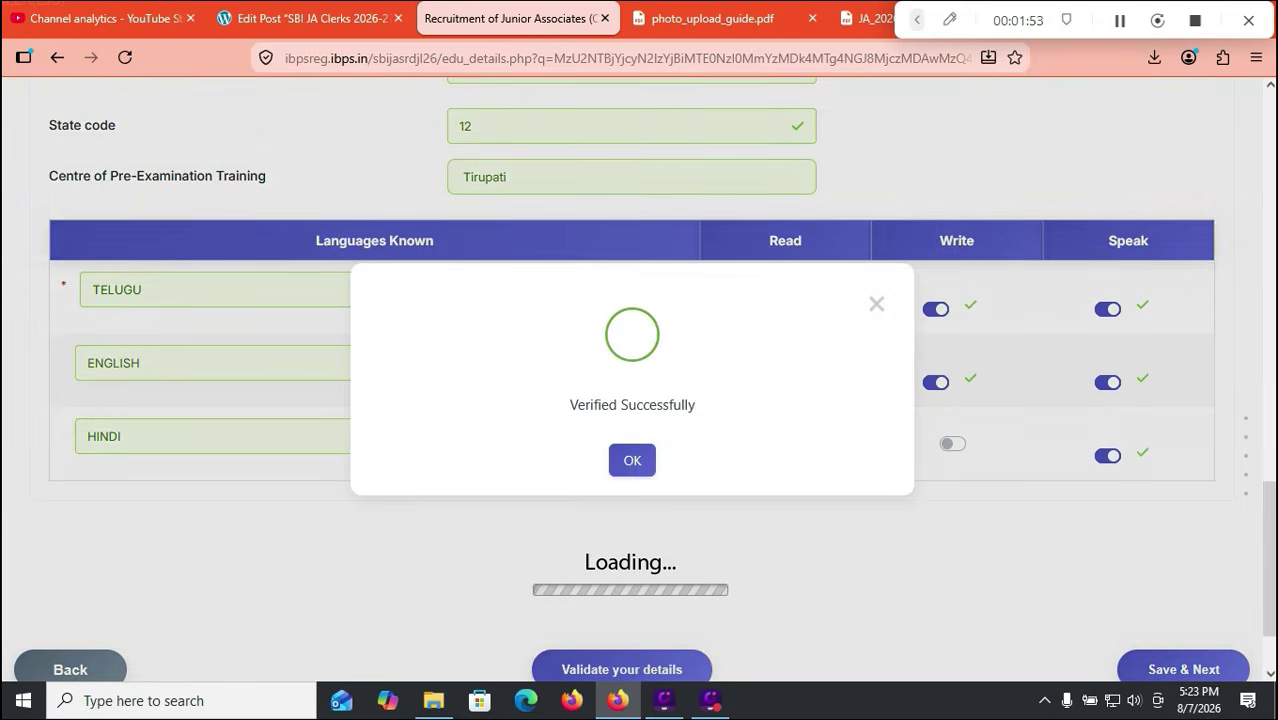
left_click(632, 460)
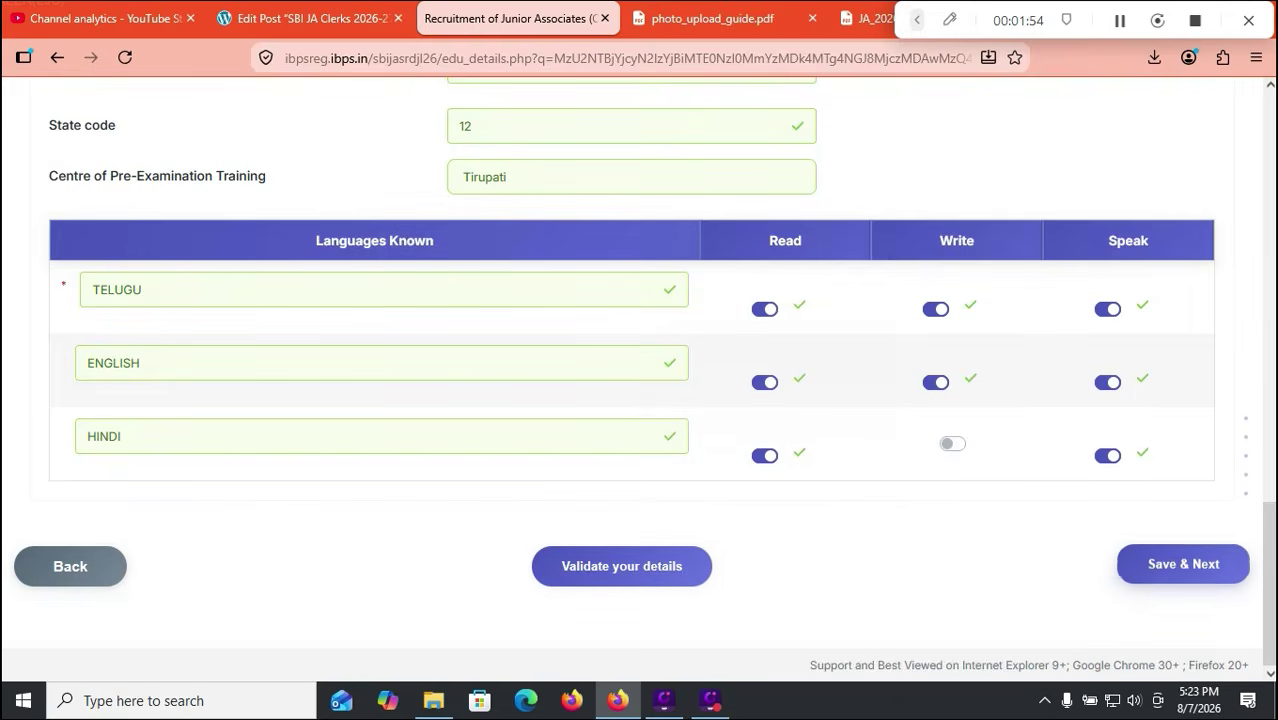
left_click(1183, 564)
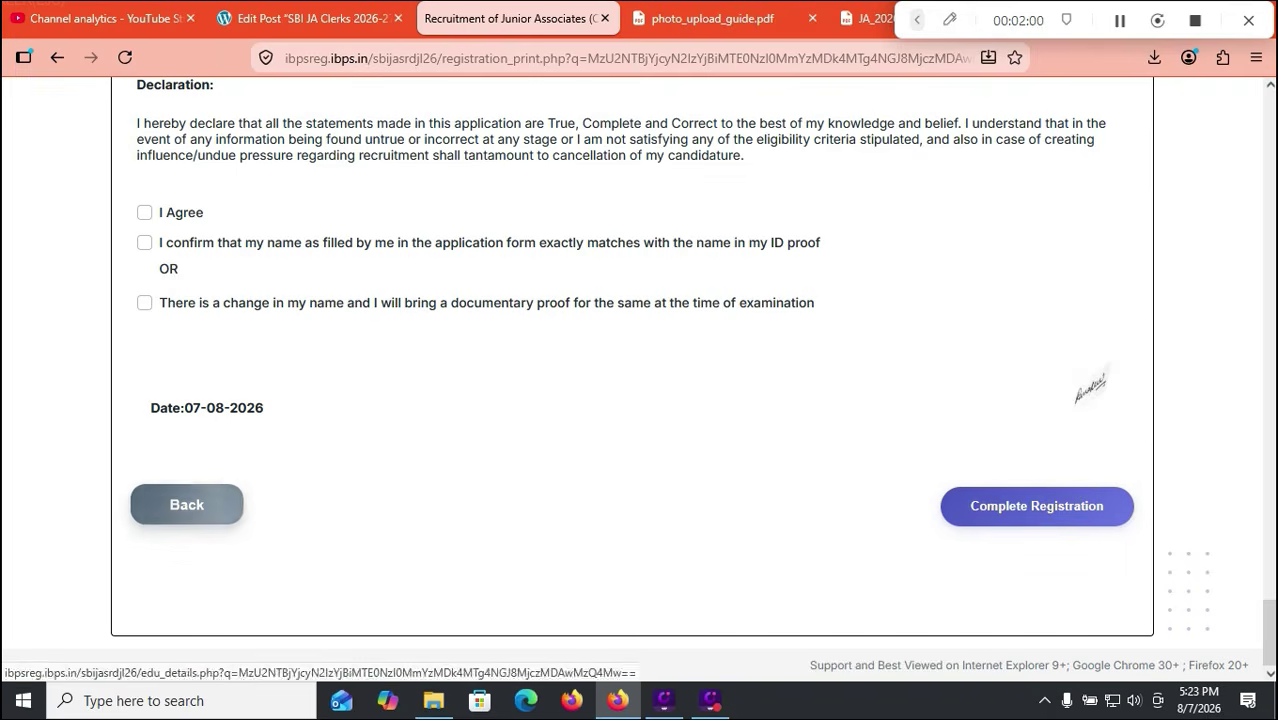
Step: Switch between browser tabs and return to the IBPS declaration page
left_click(917, 20)
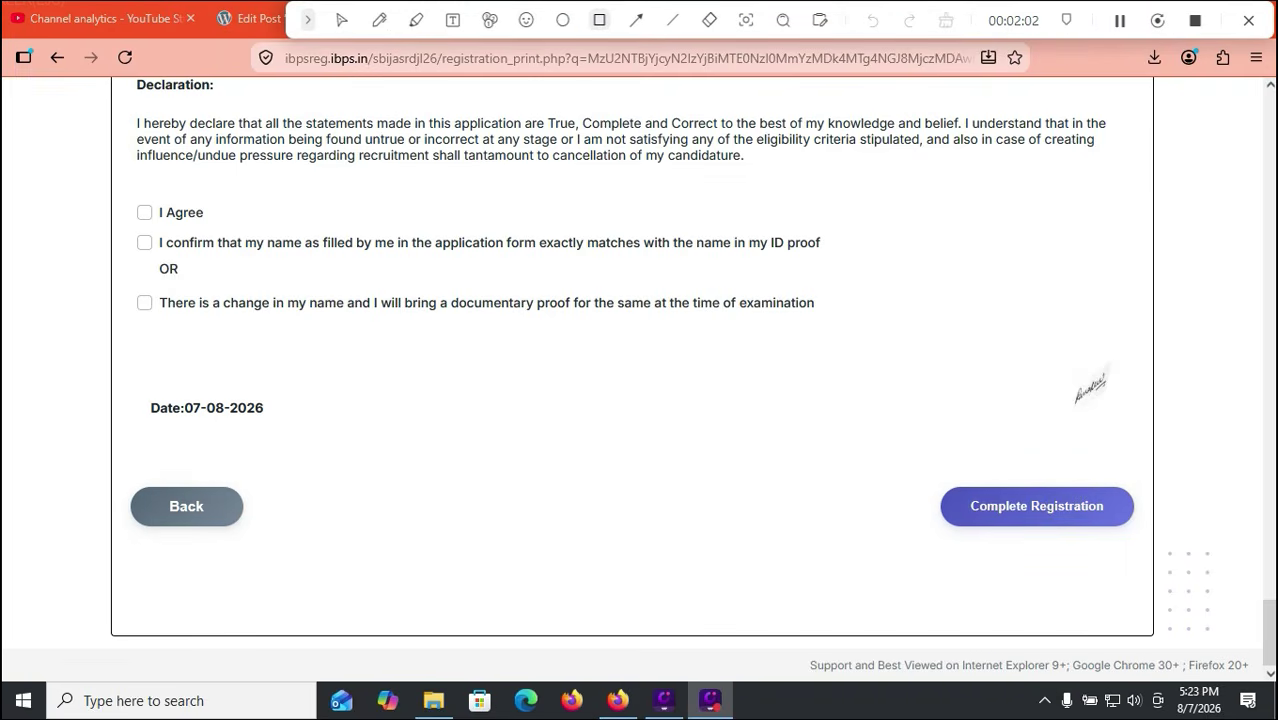
left_click(599, 20)
mouse_move(116, 476)
left_mouse_down()
mouse_move(272, 540)
mouse_move(261, 535)
left_mouse_up()
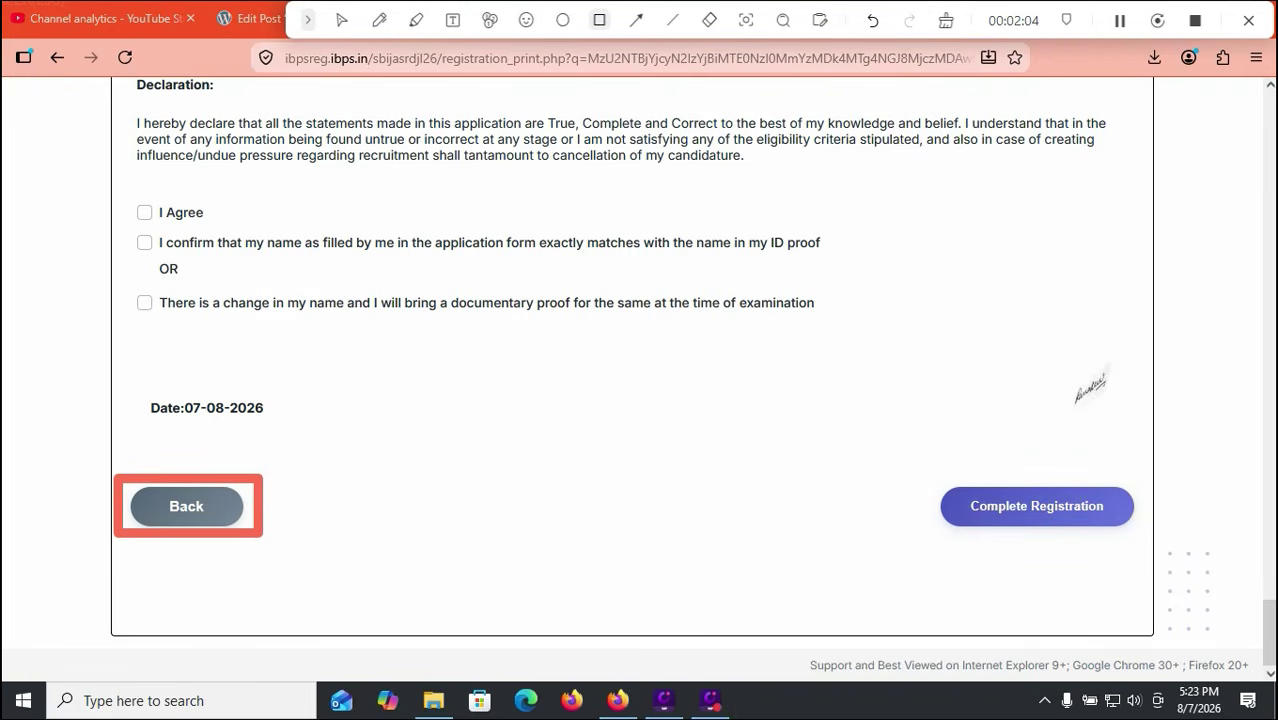
left_click(342, 20)
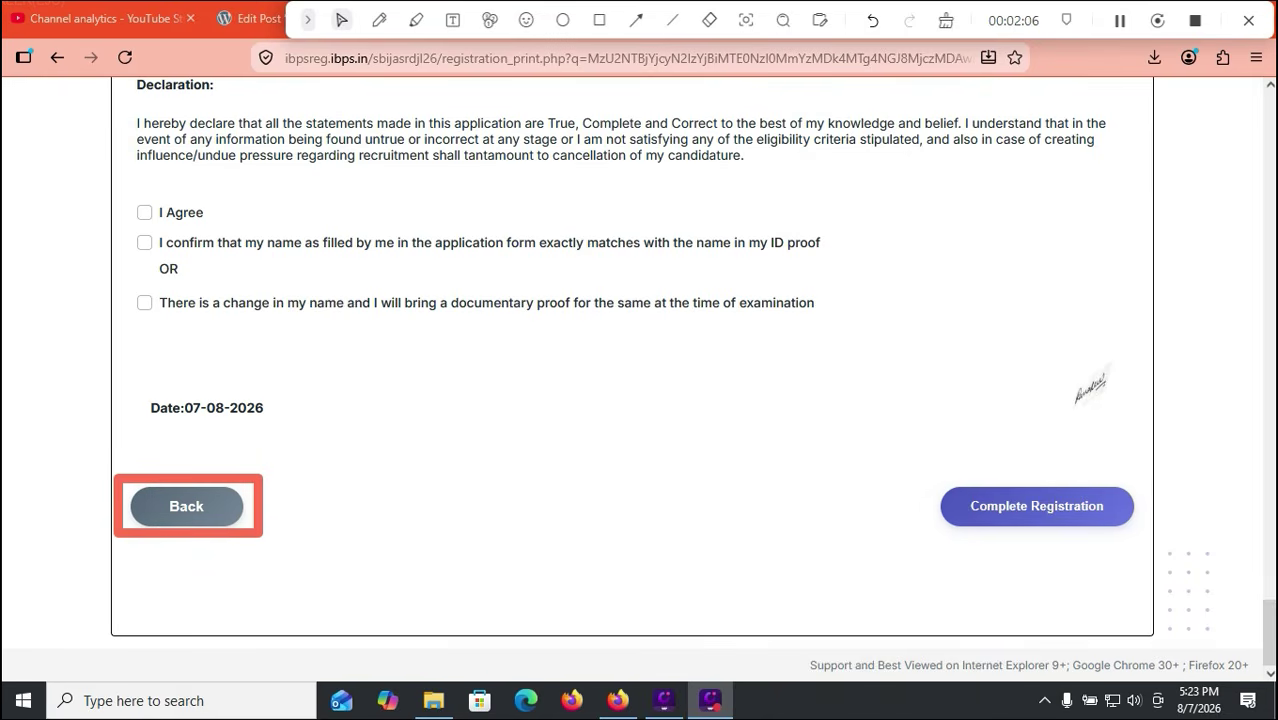
Step: Tick 'I Agree' and the name-matches-ID-proof confirmation, then submit to complete registration
left_click(145, 212)
left_click(145, 243)
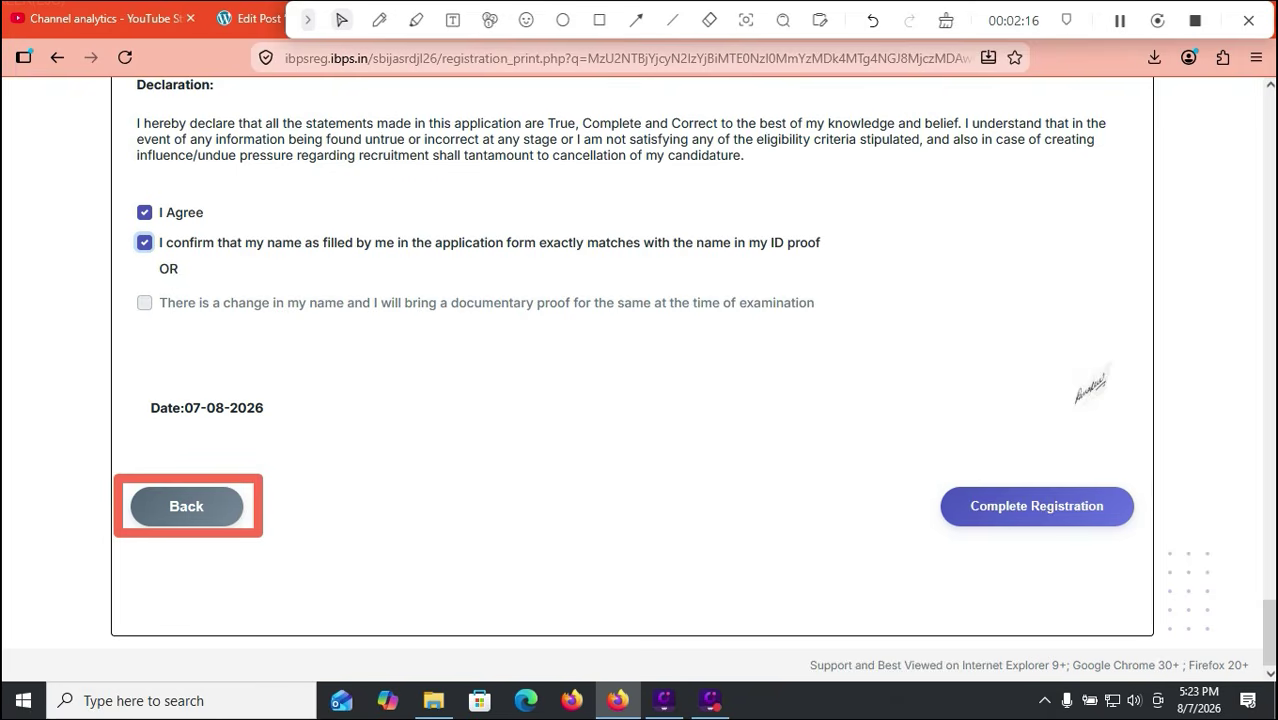
left_click(946, 20)
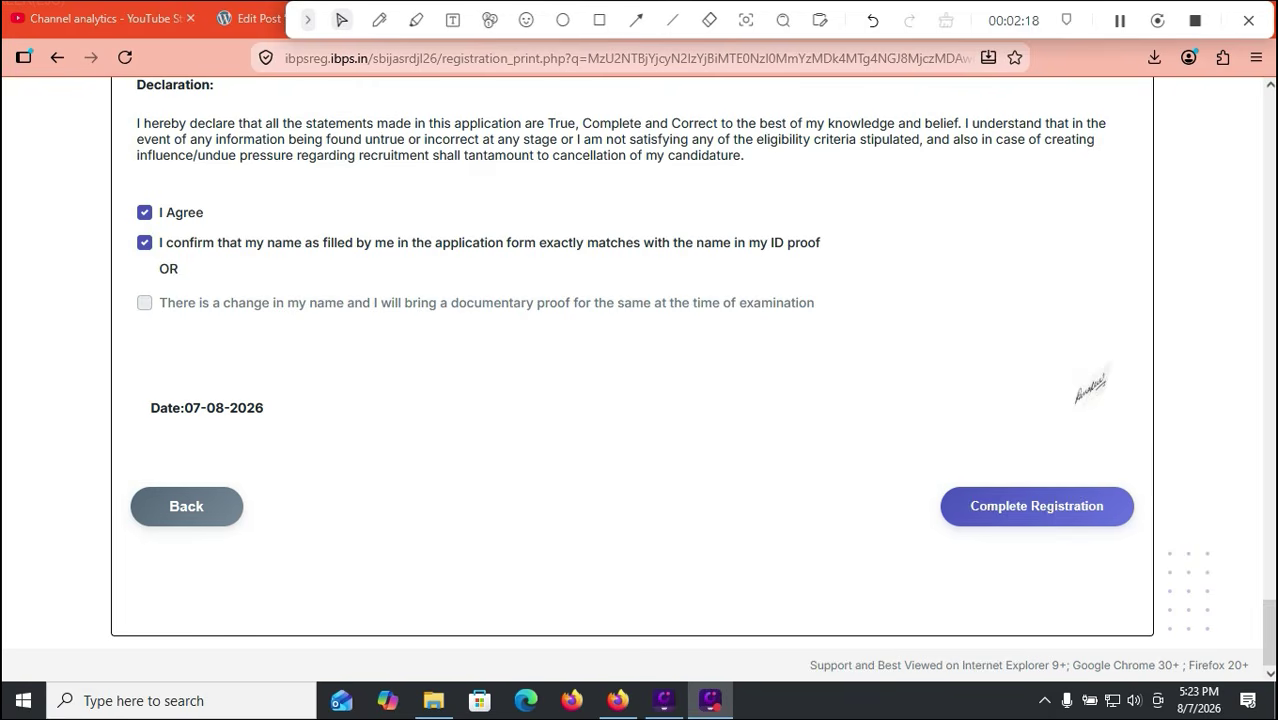
left_click(1037, 506)
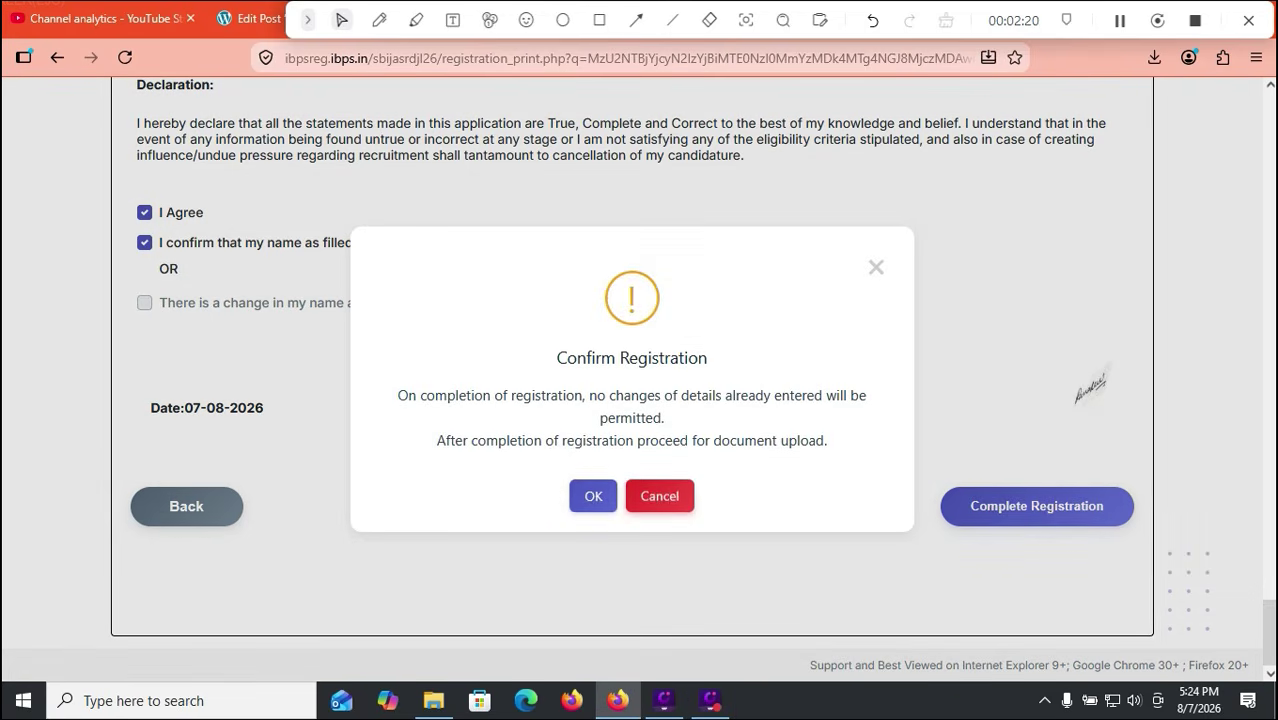
Step: Accept the registration warning and final confirmation, then view the photo_upload_guide.pdf tab
left_click(593, 495)
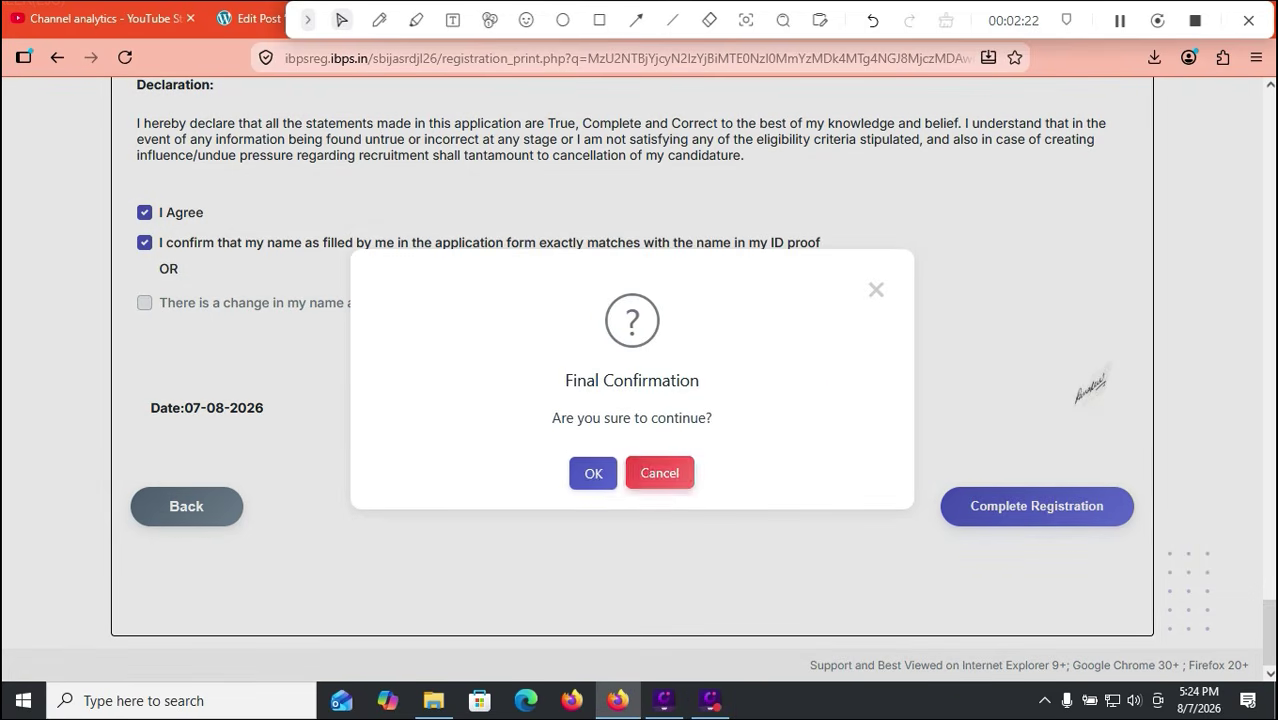
left_click(593, 473)
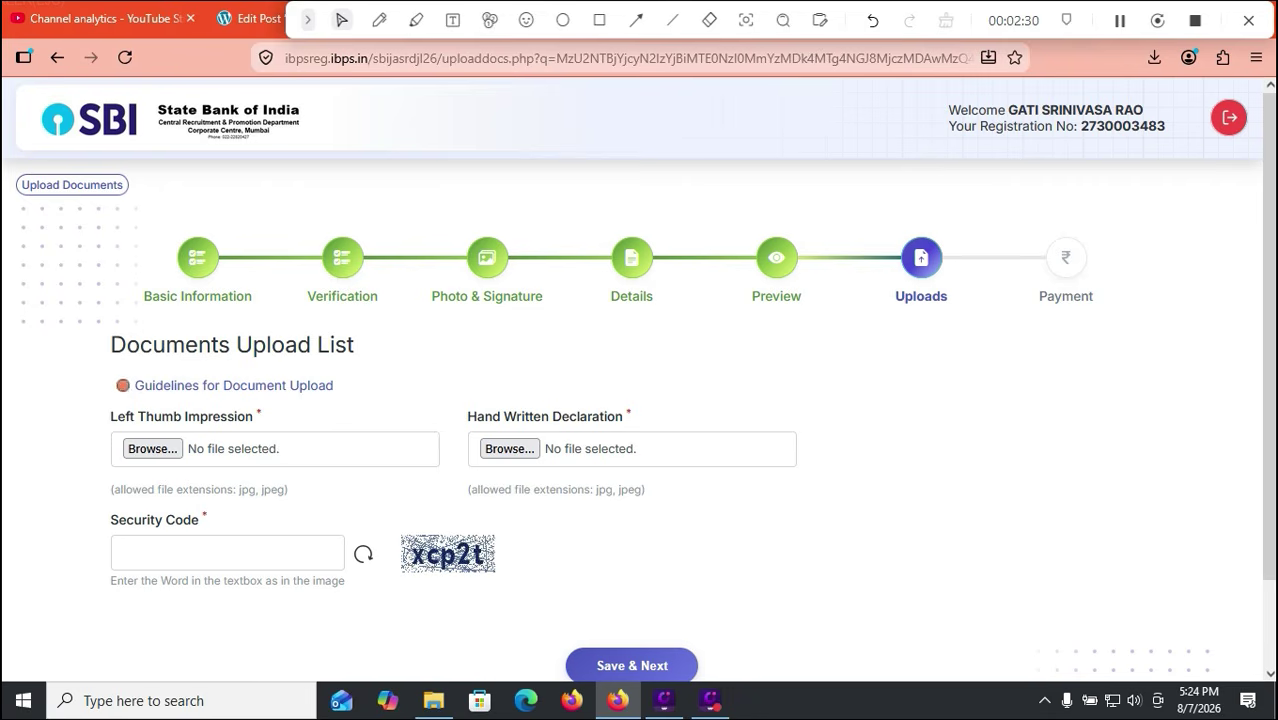
left_click_drag(846, 20, 828, 94)
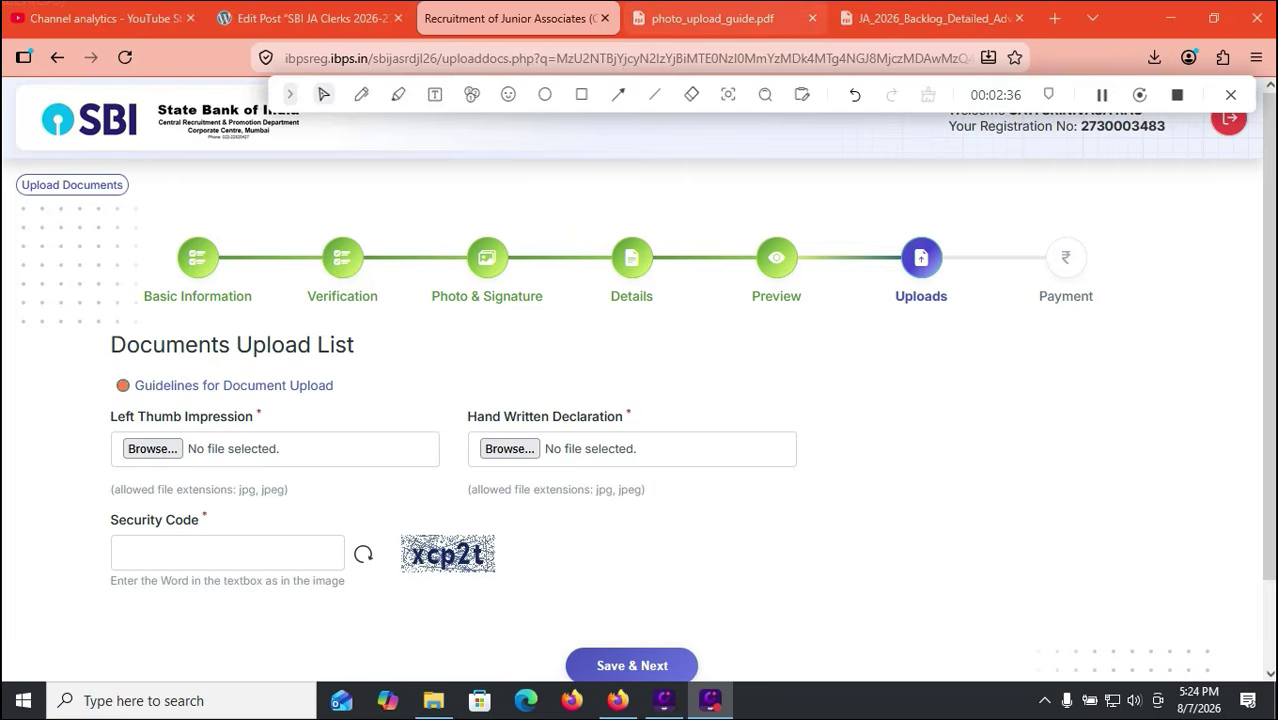
left_click(712, 18)
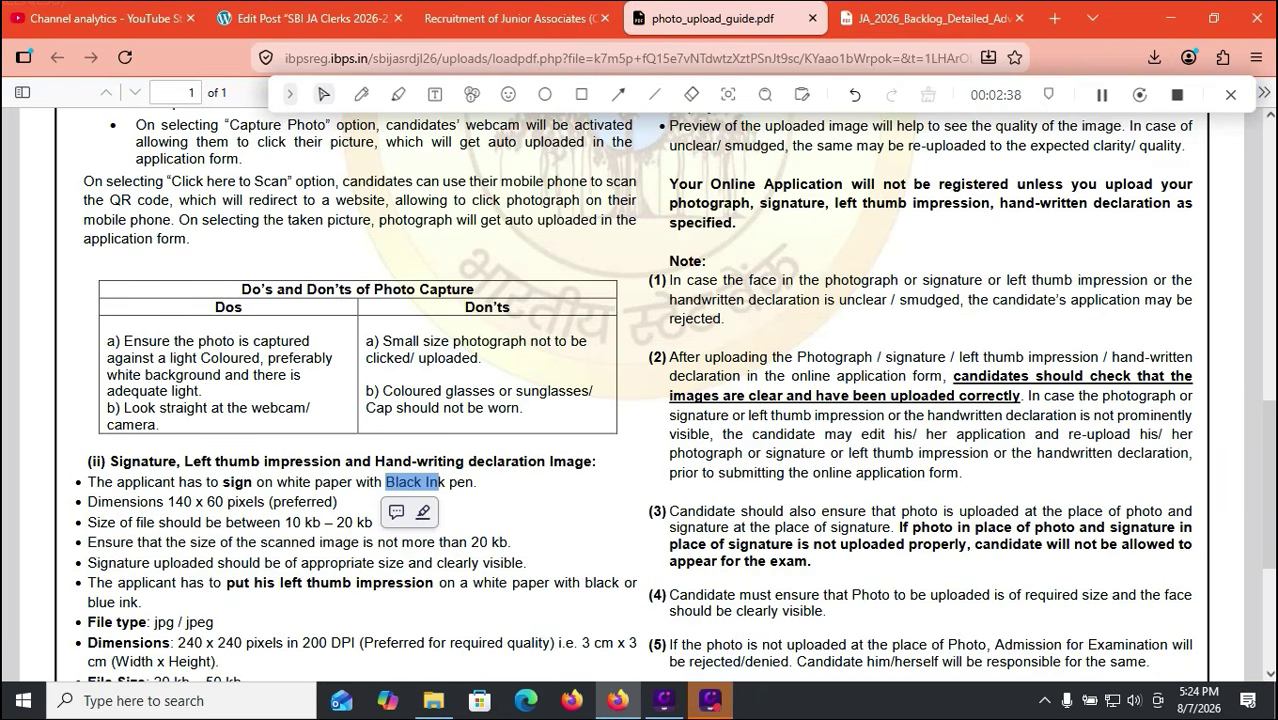
scroll(640, 400, "up", 5)
scroll(640, 400, "up", 4)
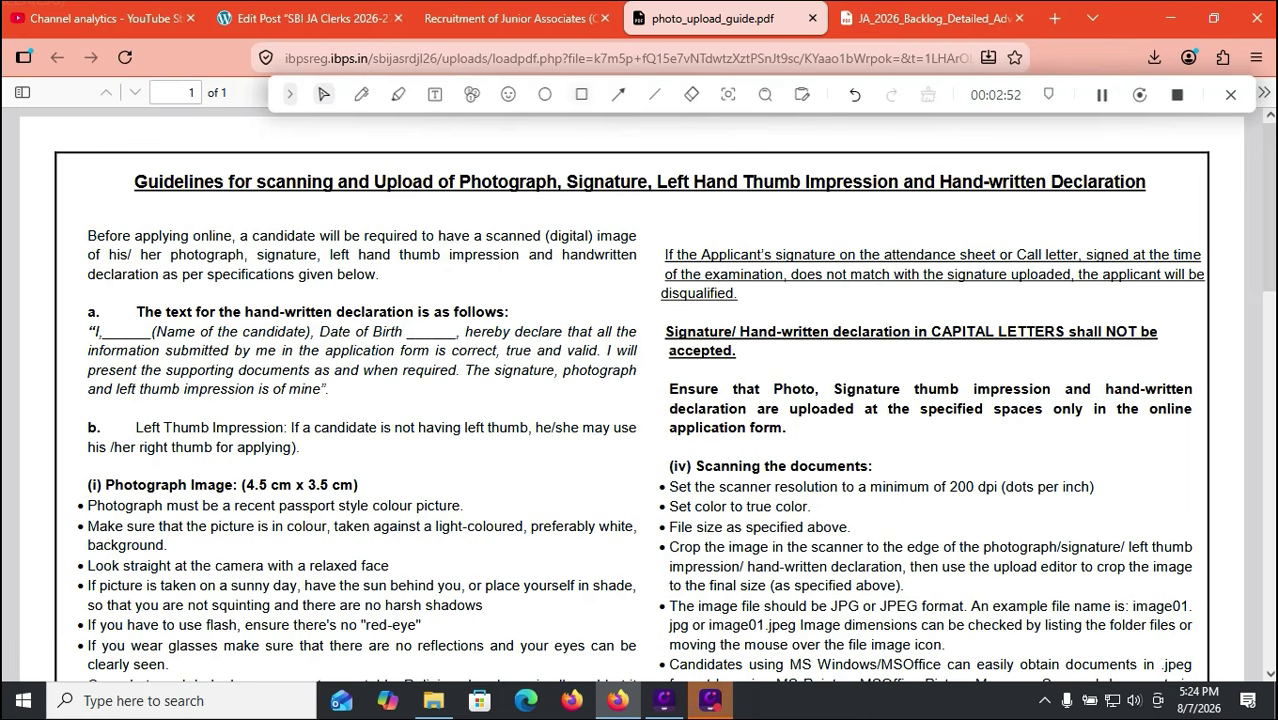
left_click(581, 94)
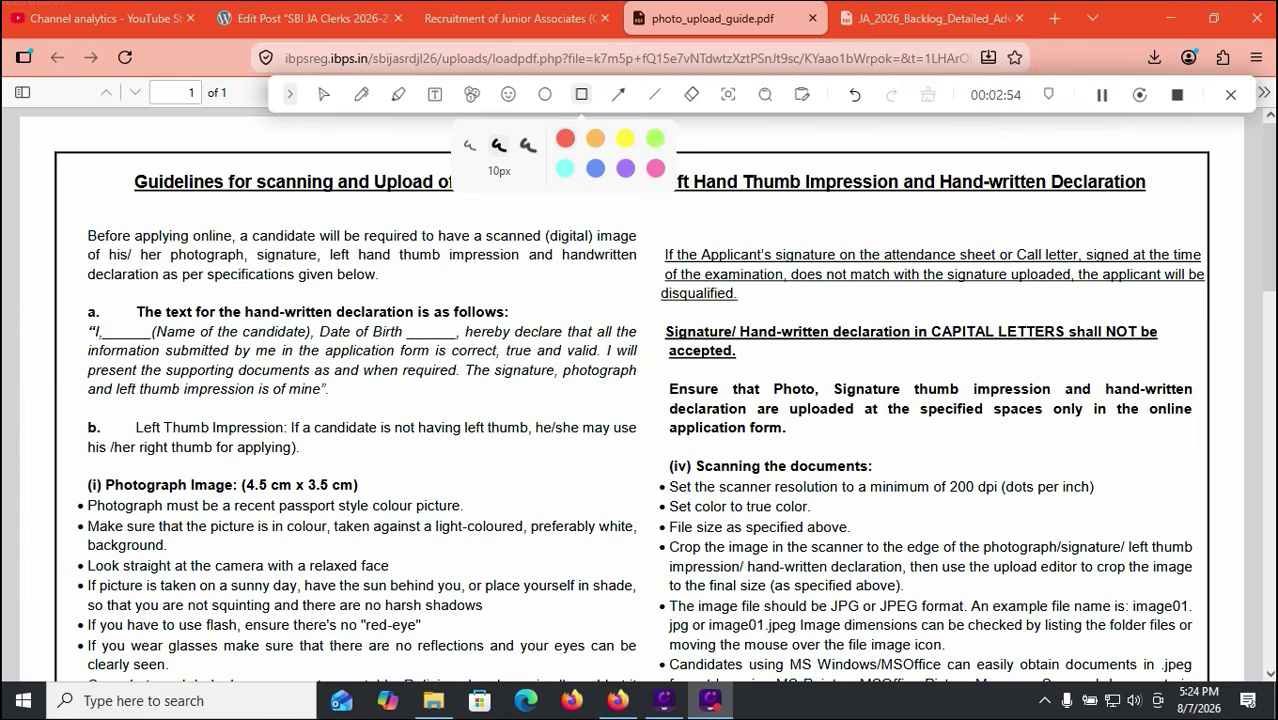
mouse_move(55, 282)
left_mouse_down()
mouse_move(427, 422)
mouse_move(653, 402)
left_mouse_up()
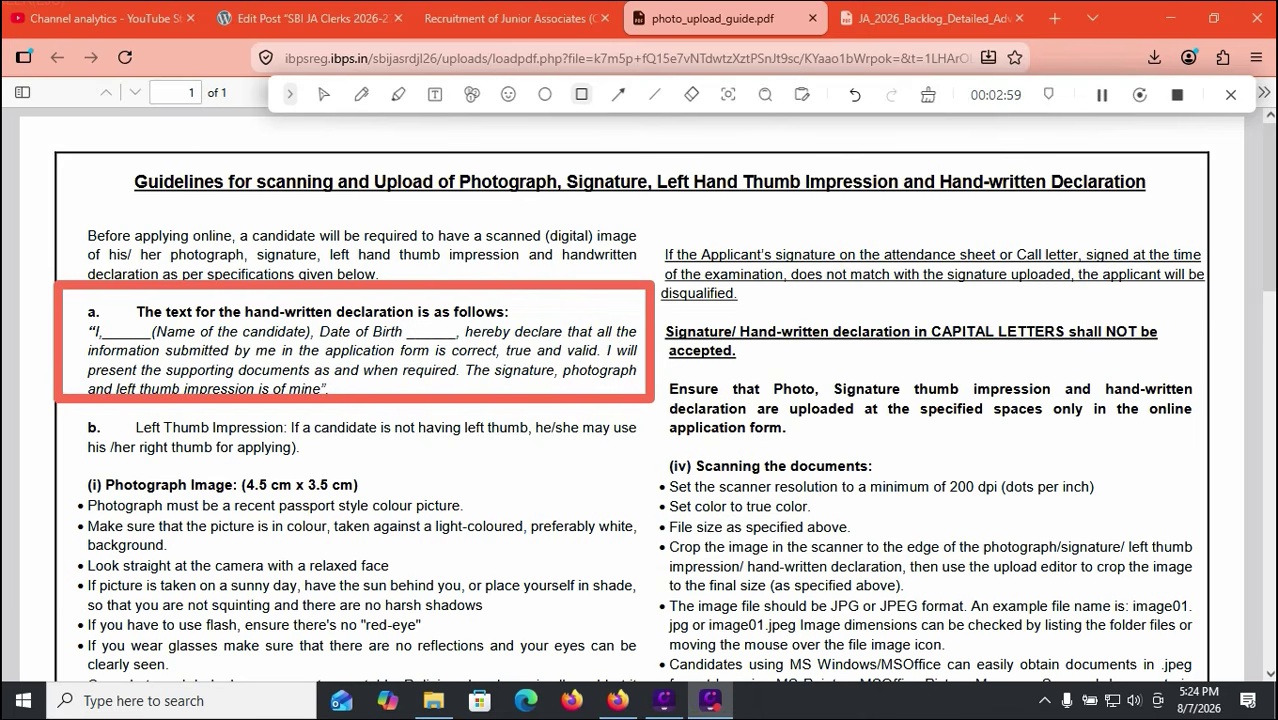
left_click(928, 95)
left_click(323, 94)
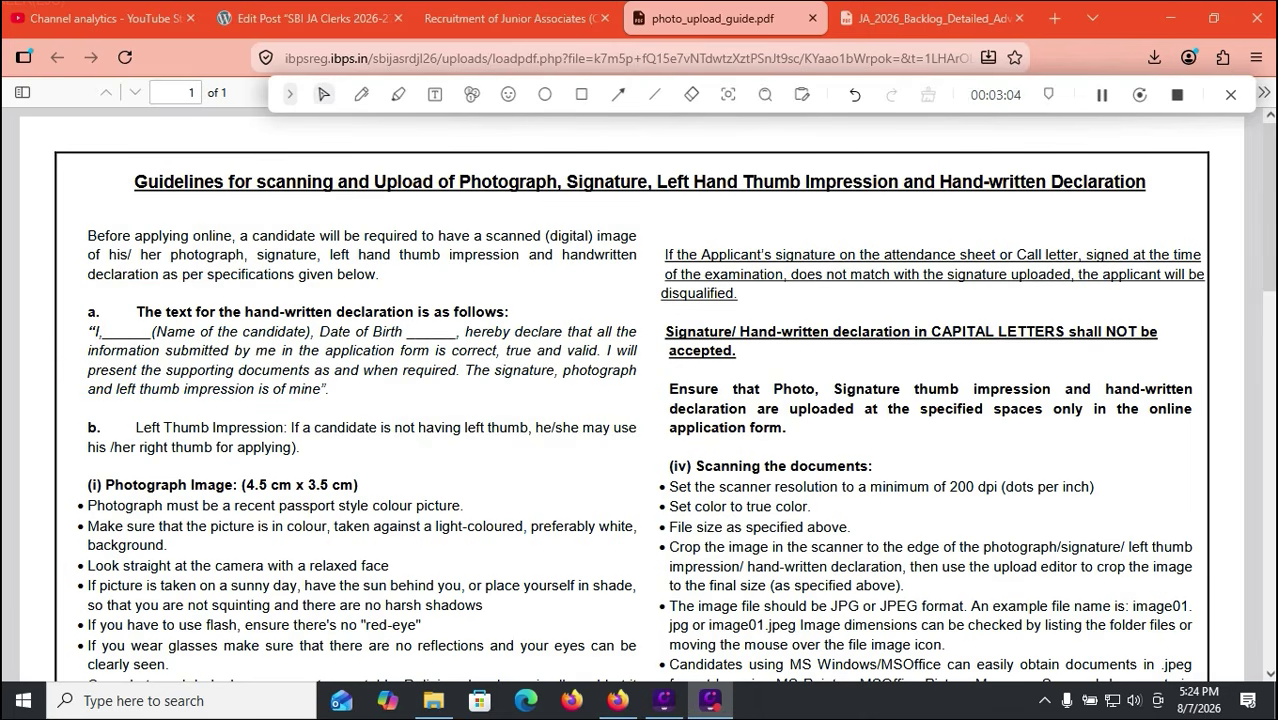
scroll(640, 400, "down", 5)
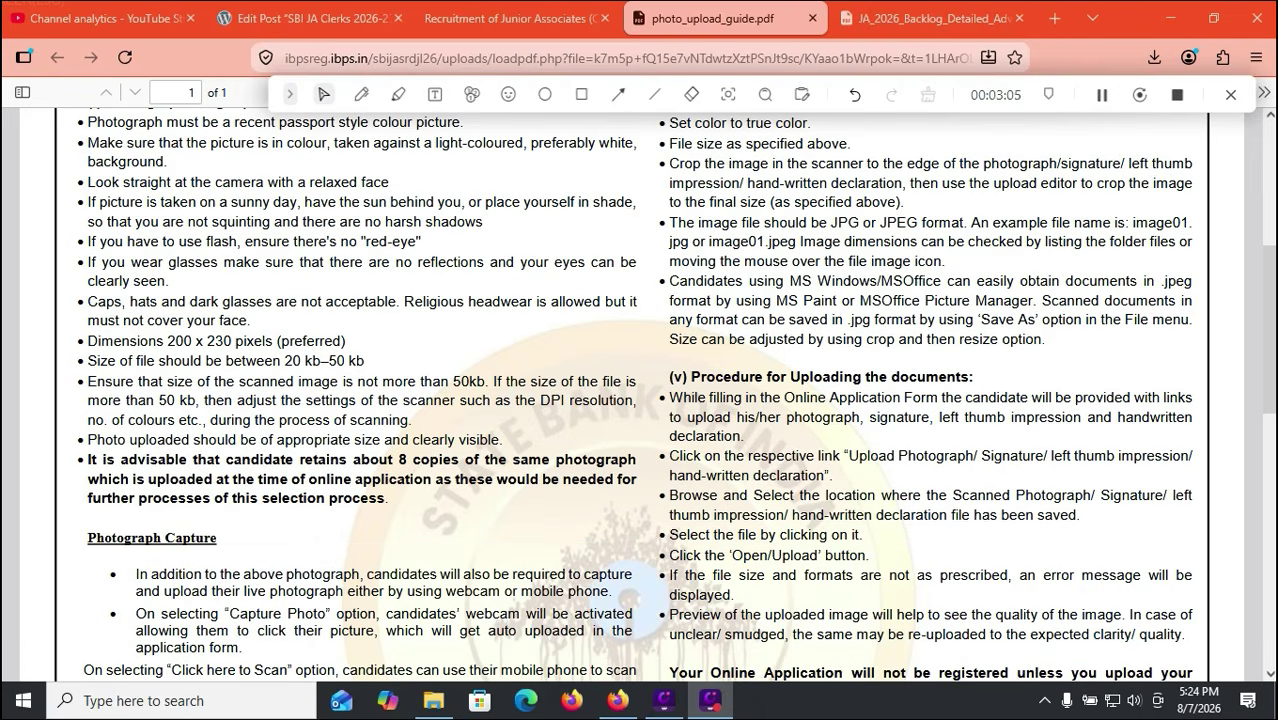
scroll(640, 400, "down", 10)
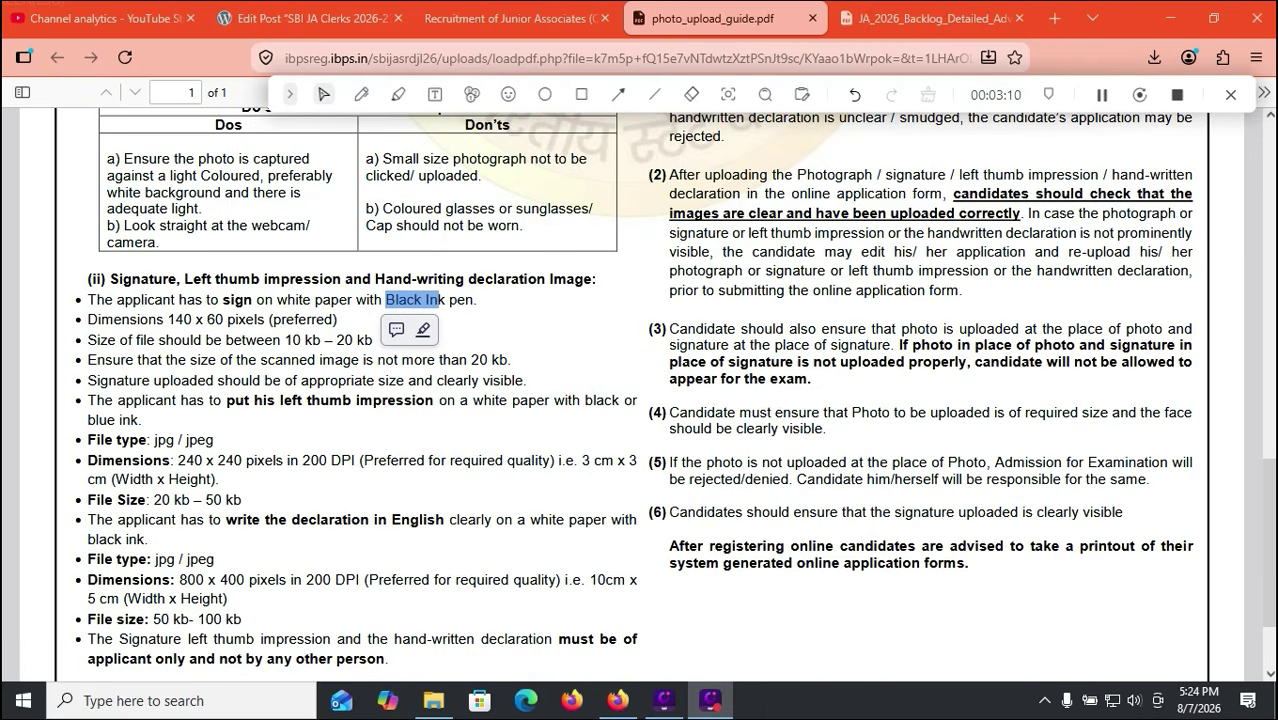
scroll(640, 400, "down", 1)
scroll(640, 400, "up", 8)
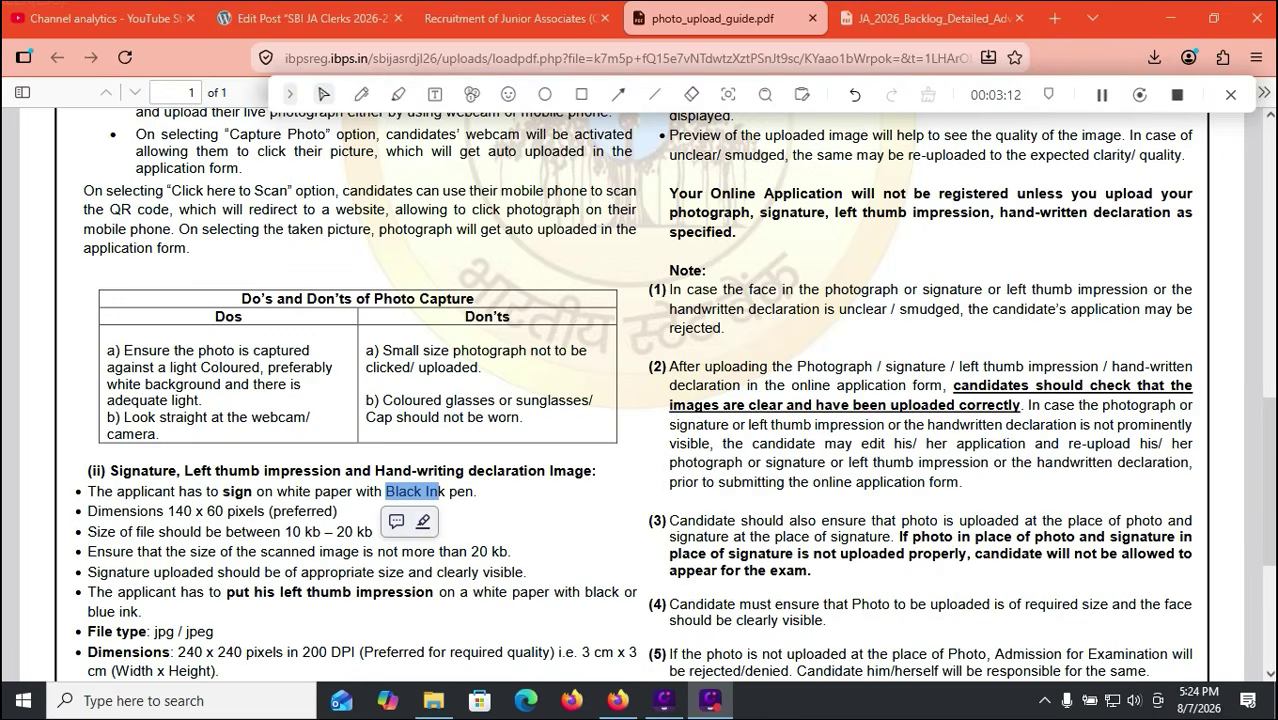
scroll(640, 400, "up", 4)
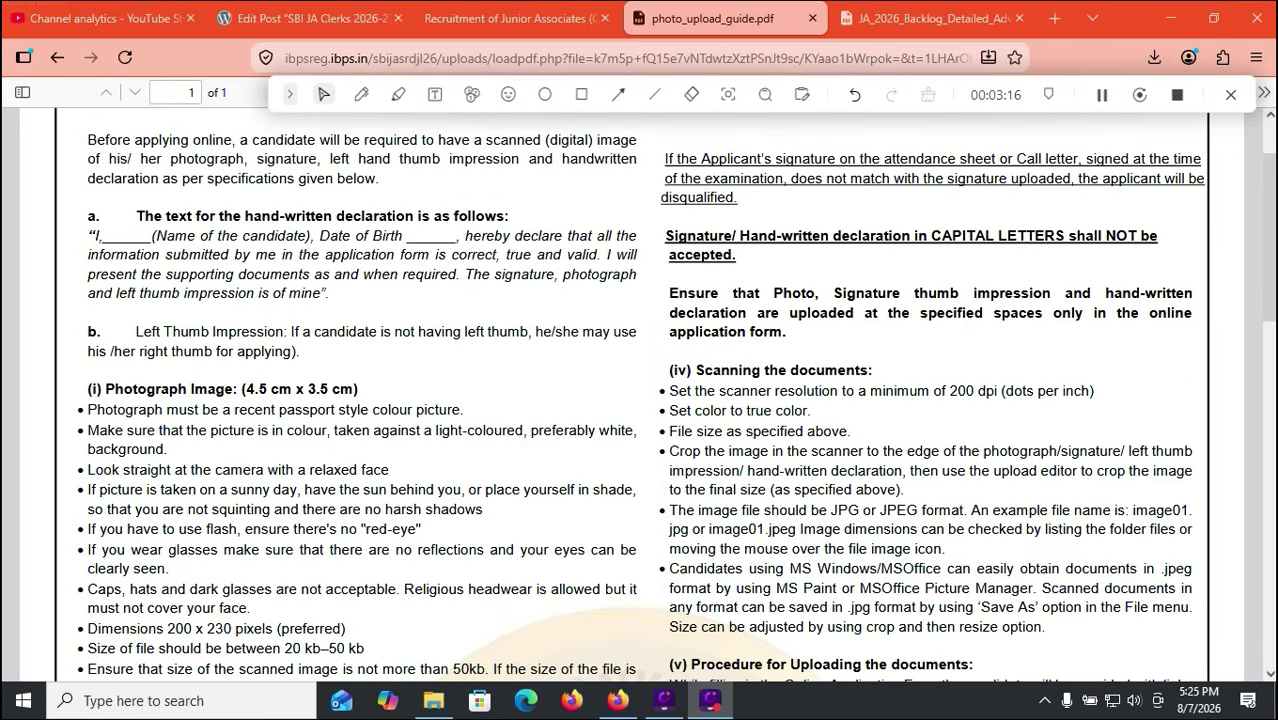
scroll(640, 400, "down", 4)
scroll(640, 400, "up", 4)
scroll(640, 400, "down", 10)
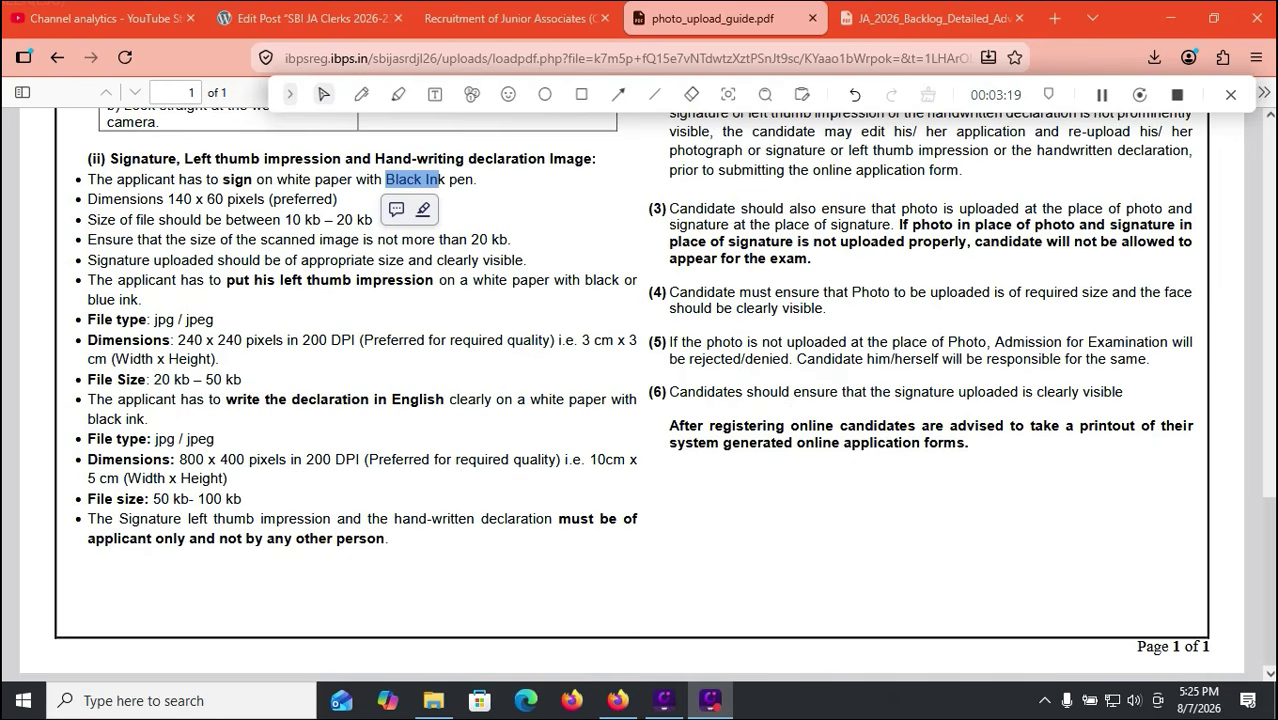